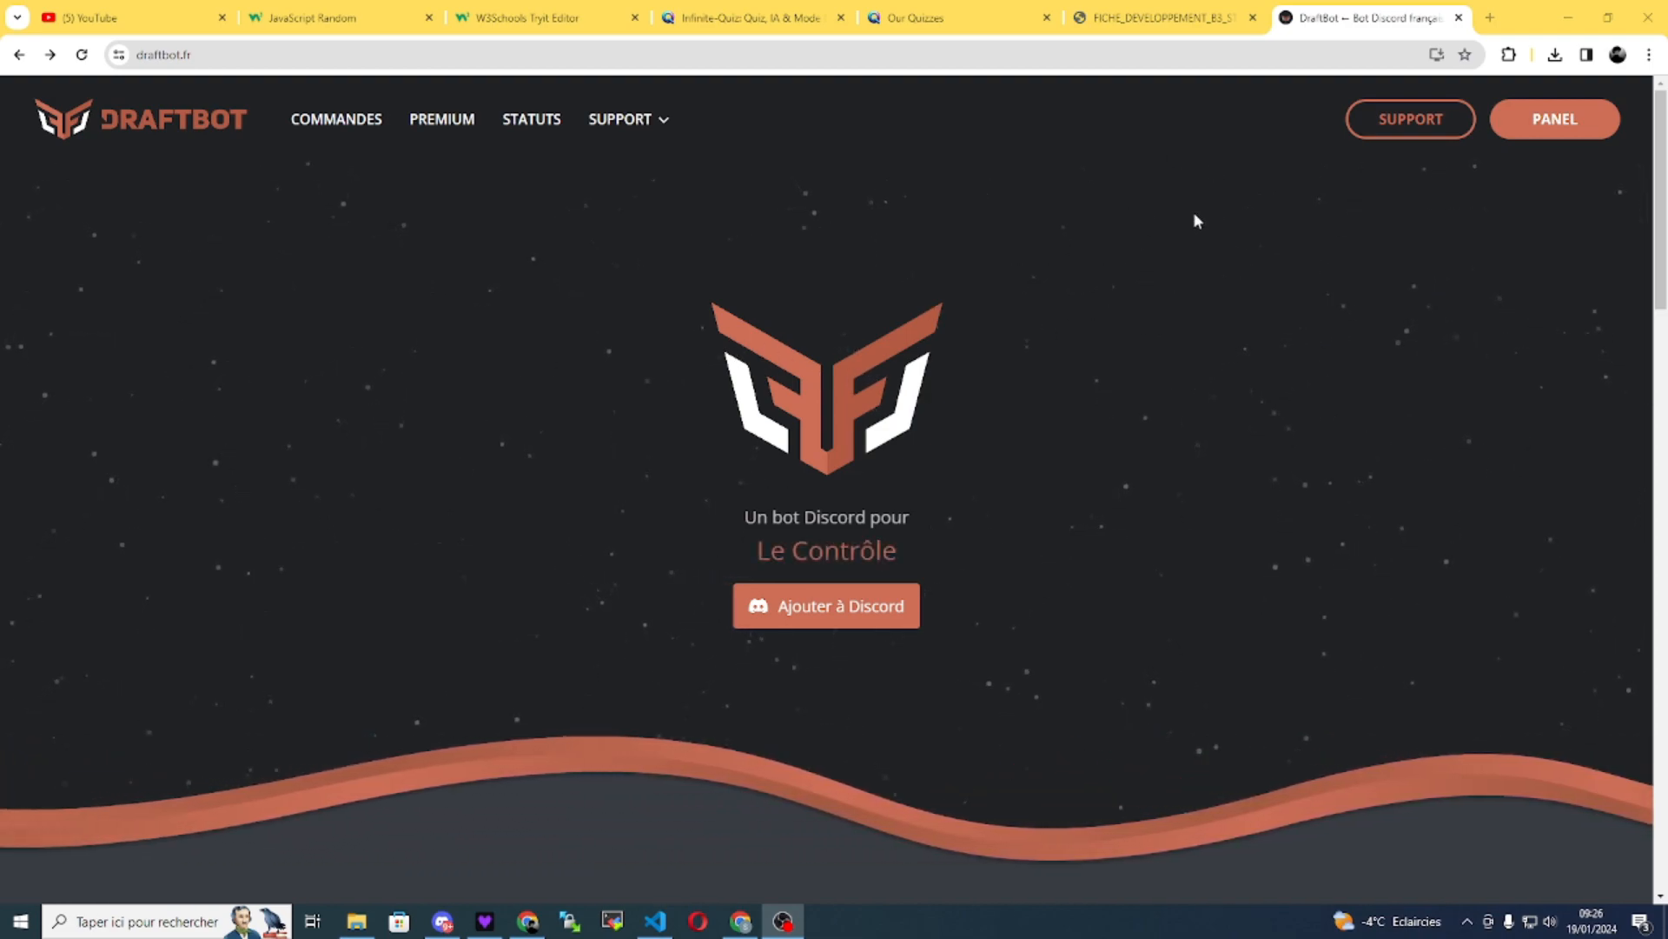
- Open the DraftBot configuration panel and authorize DraftBot to access the Discord account
scroll(485, 259, down, 3)
scroll(484, 260, up, 3)
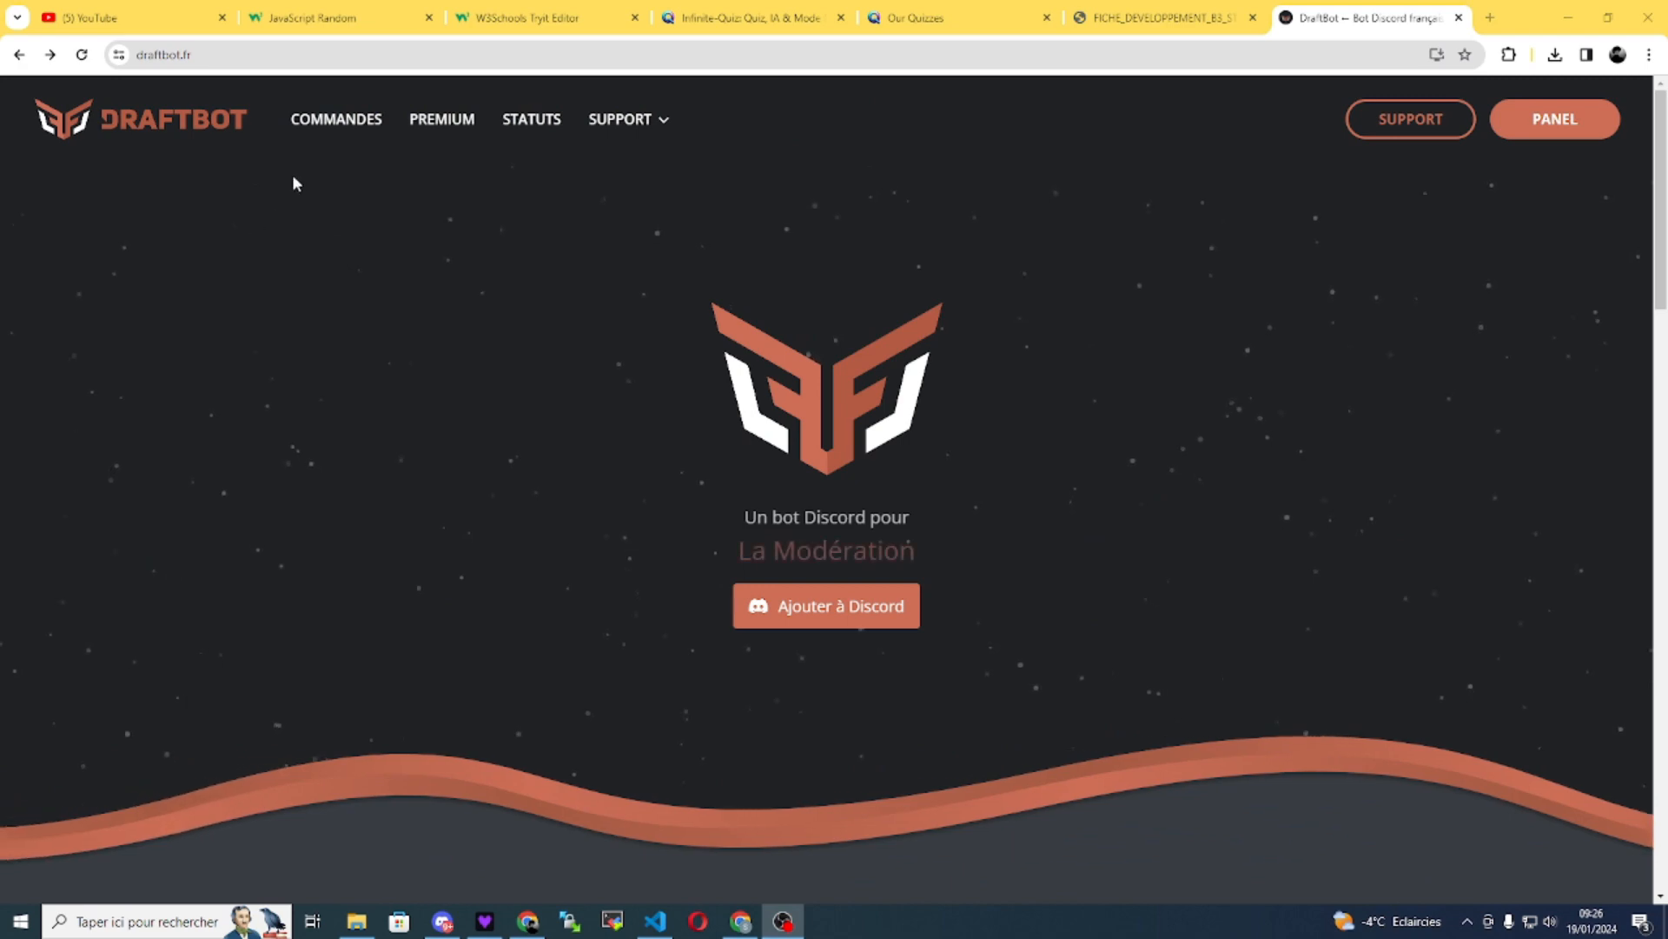
click(200, 55)
click(198, 55)
drag(198, 55, 126, 55)
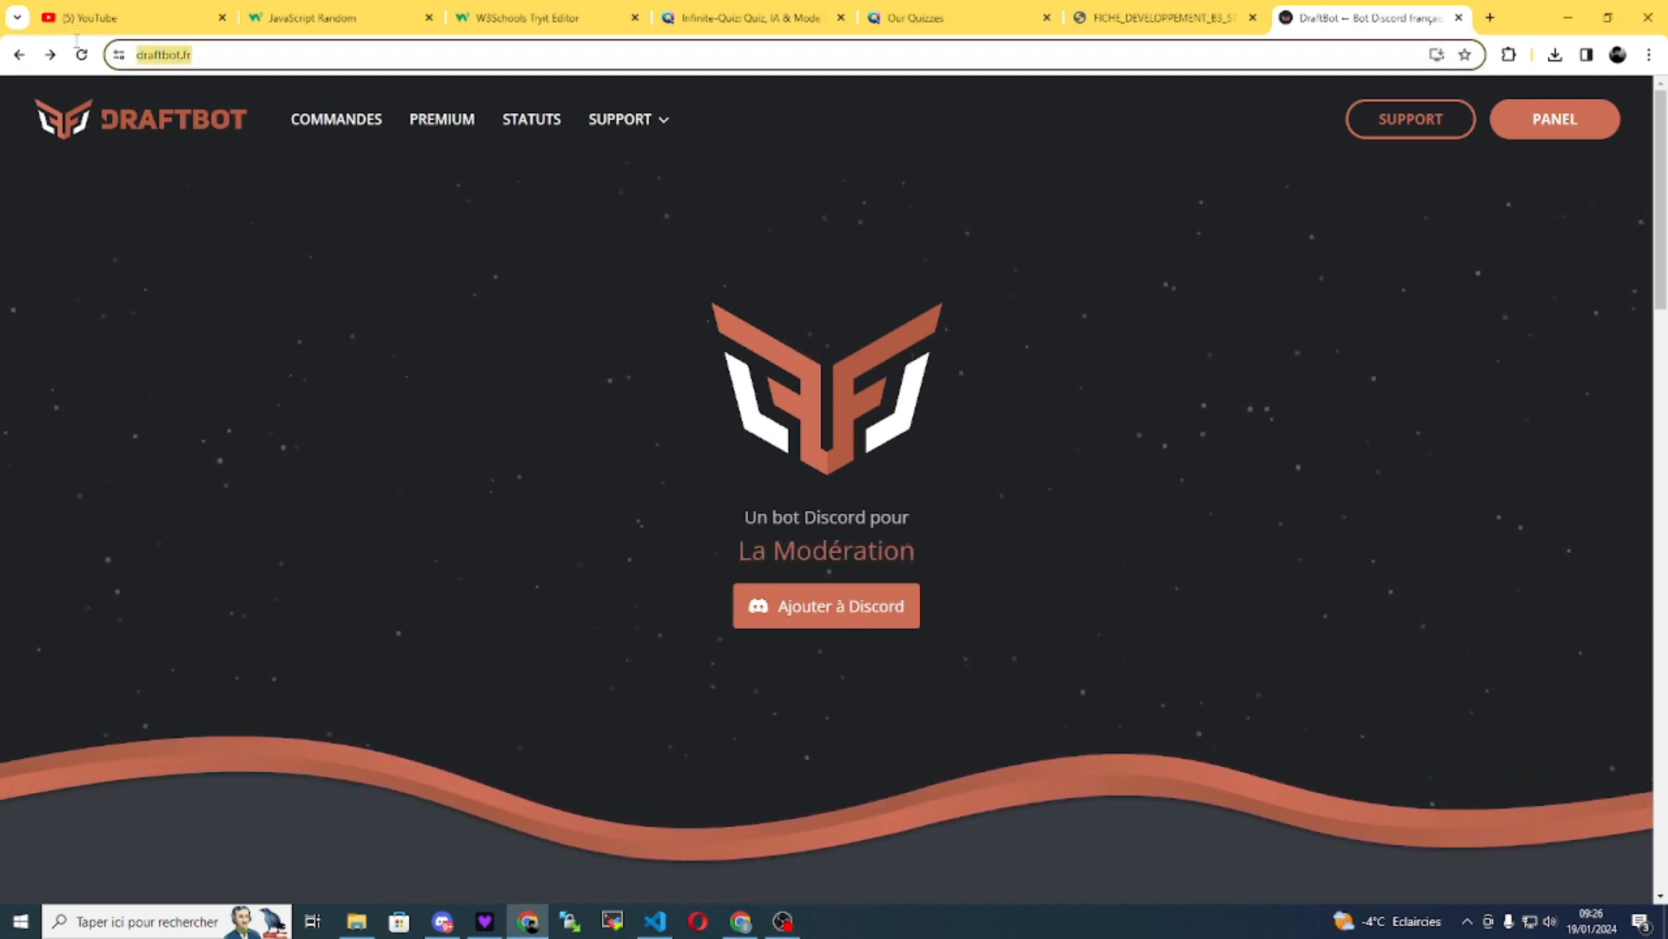
click(1519, 282)
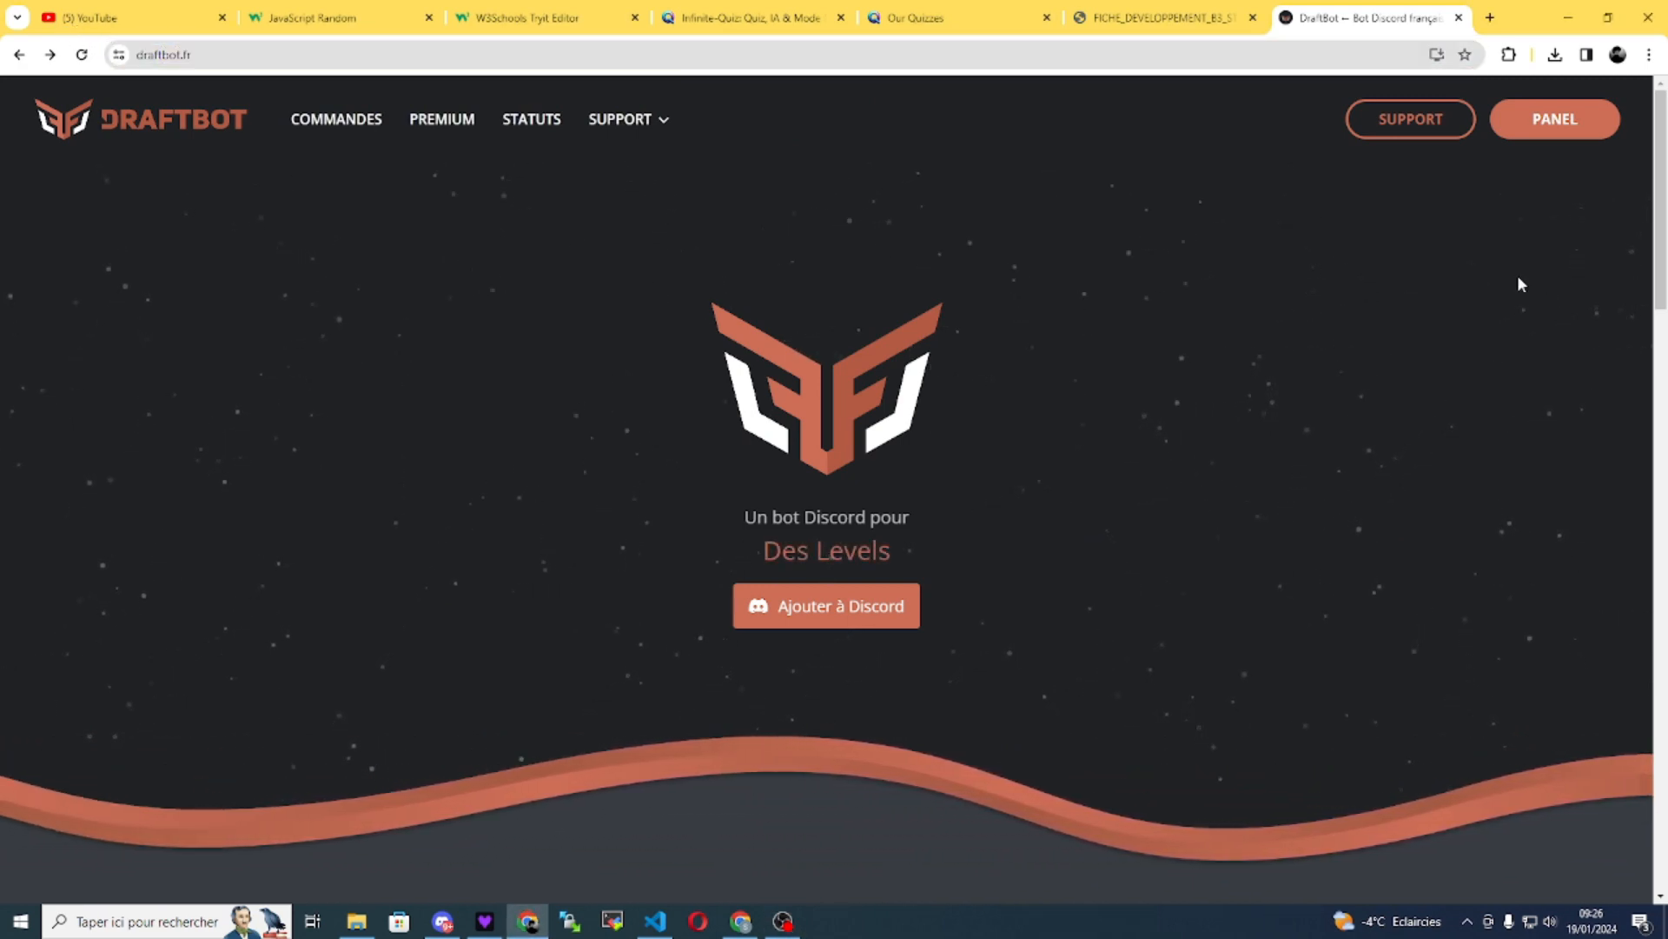
click(1556, 120)
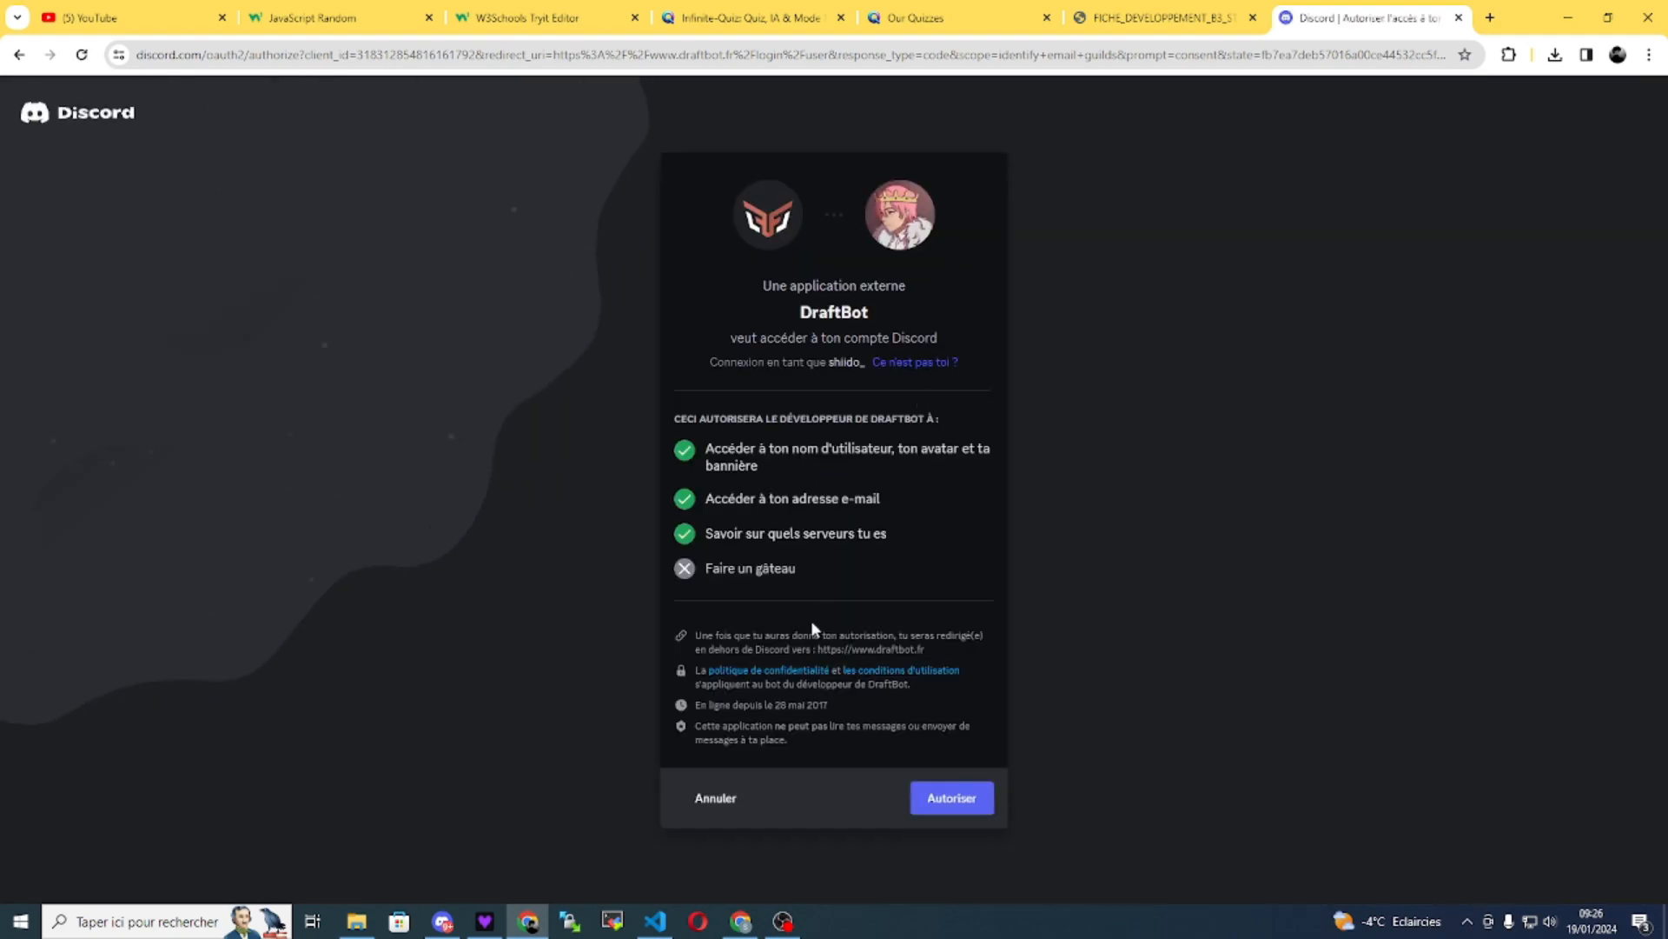
click(954, 797)
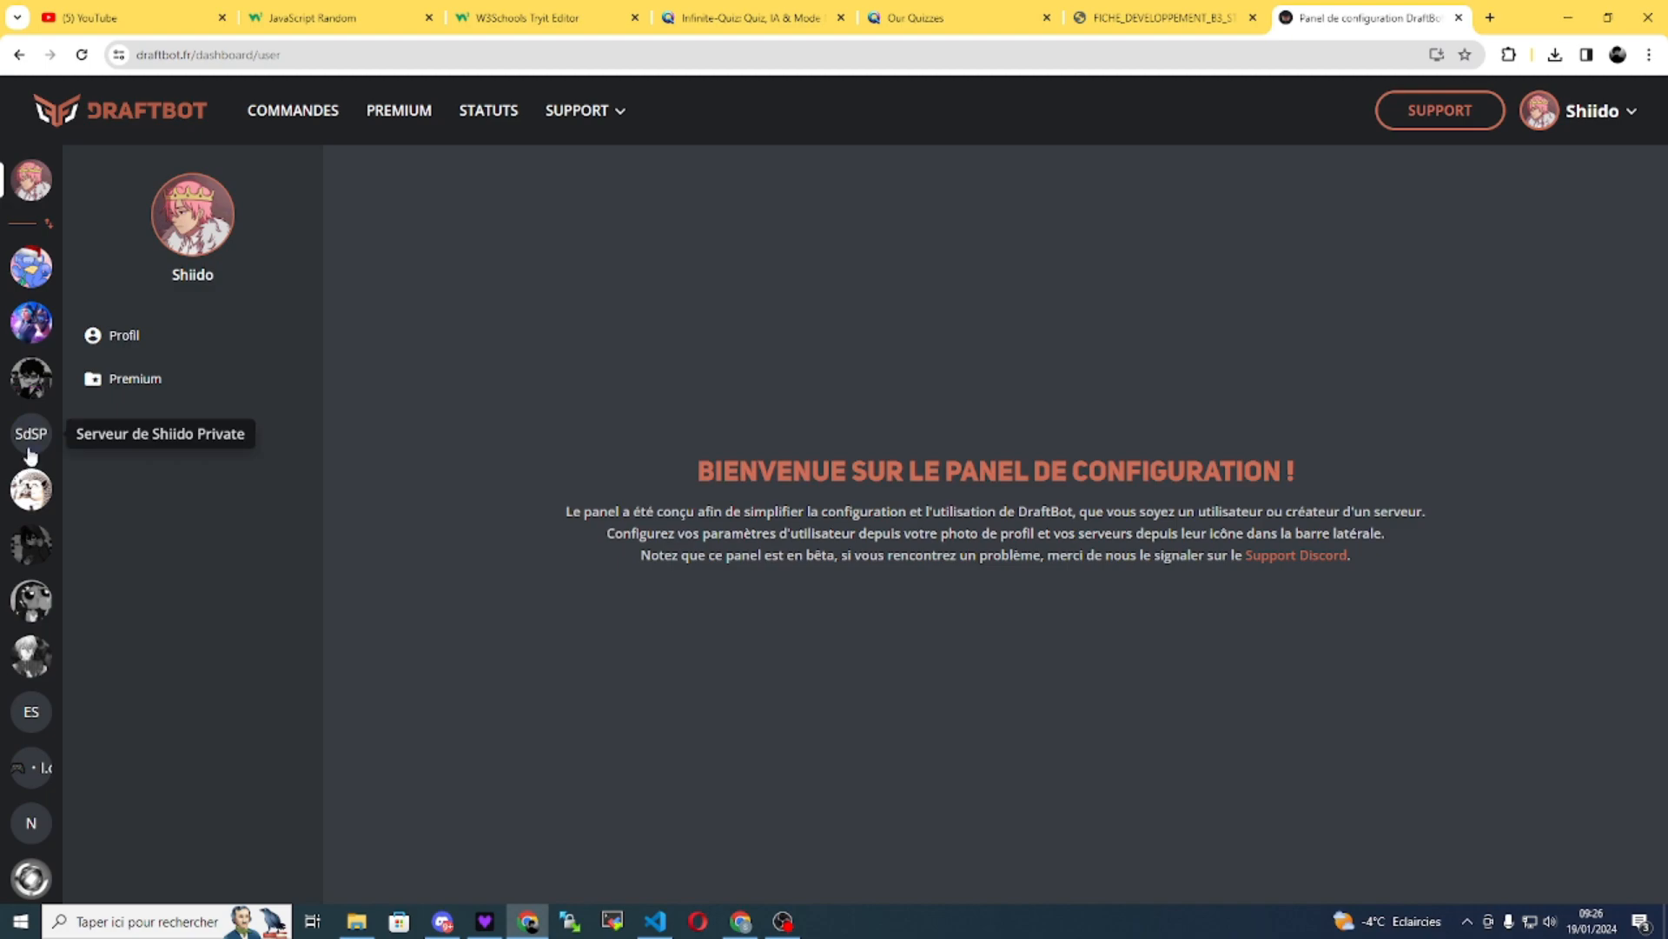
- Add DraftBot to the Empire StarWars server, granting all requested permissions and completing the human verification
scroll(30, 435, down, 2)
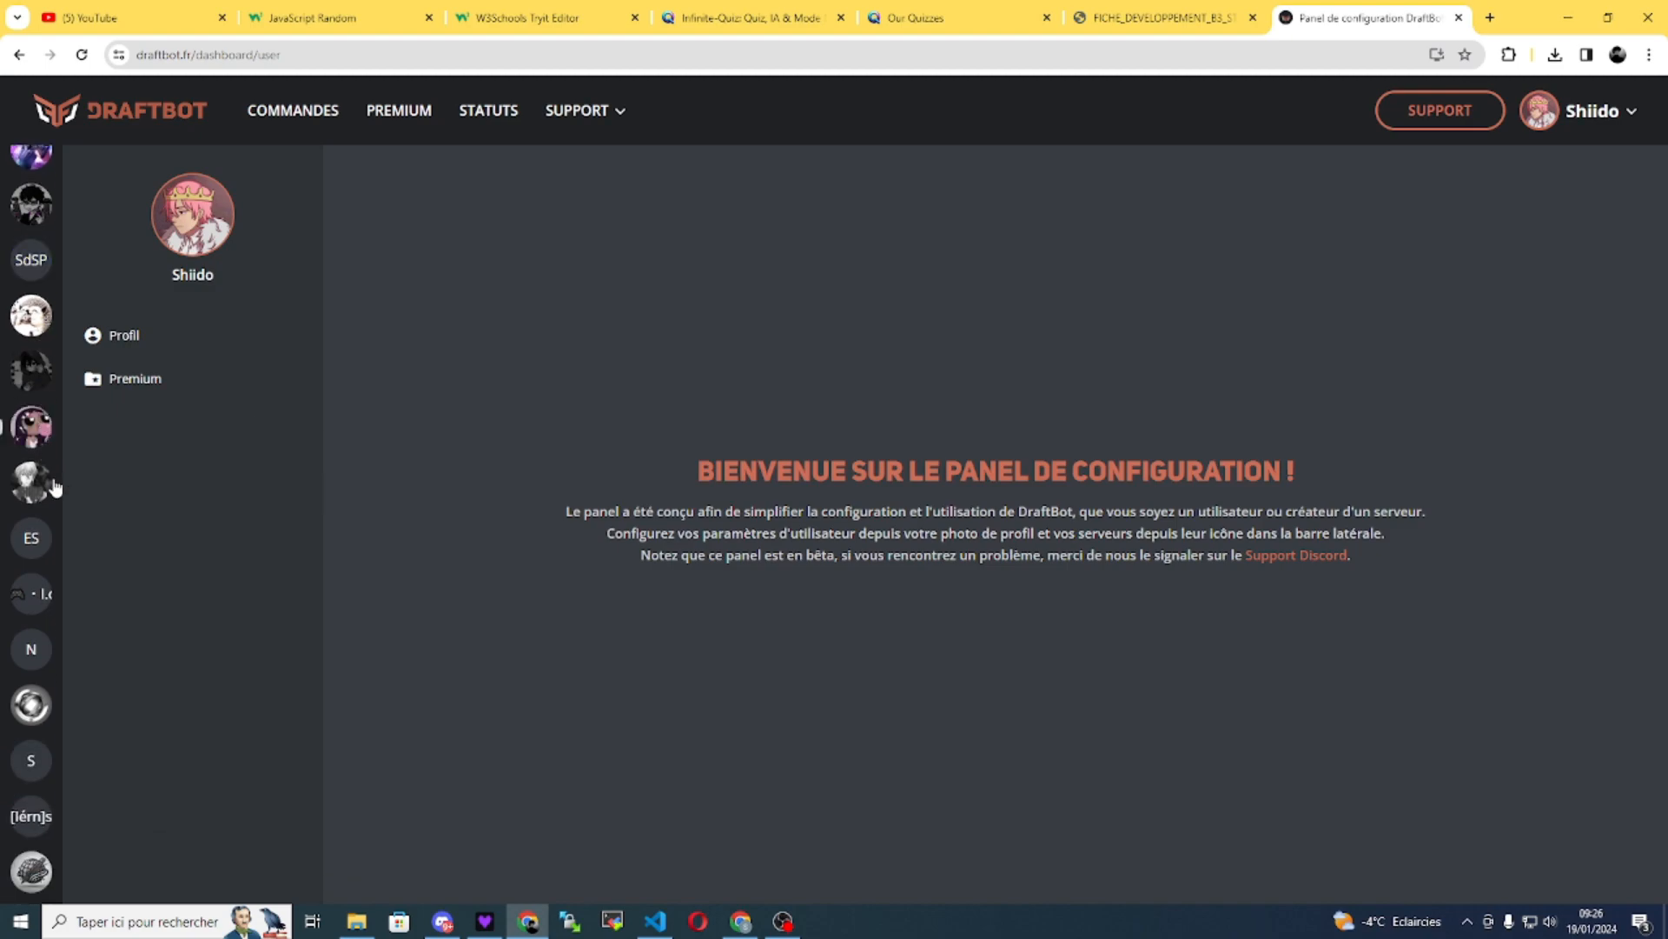
click(32, 538)
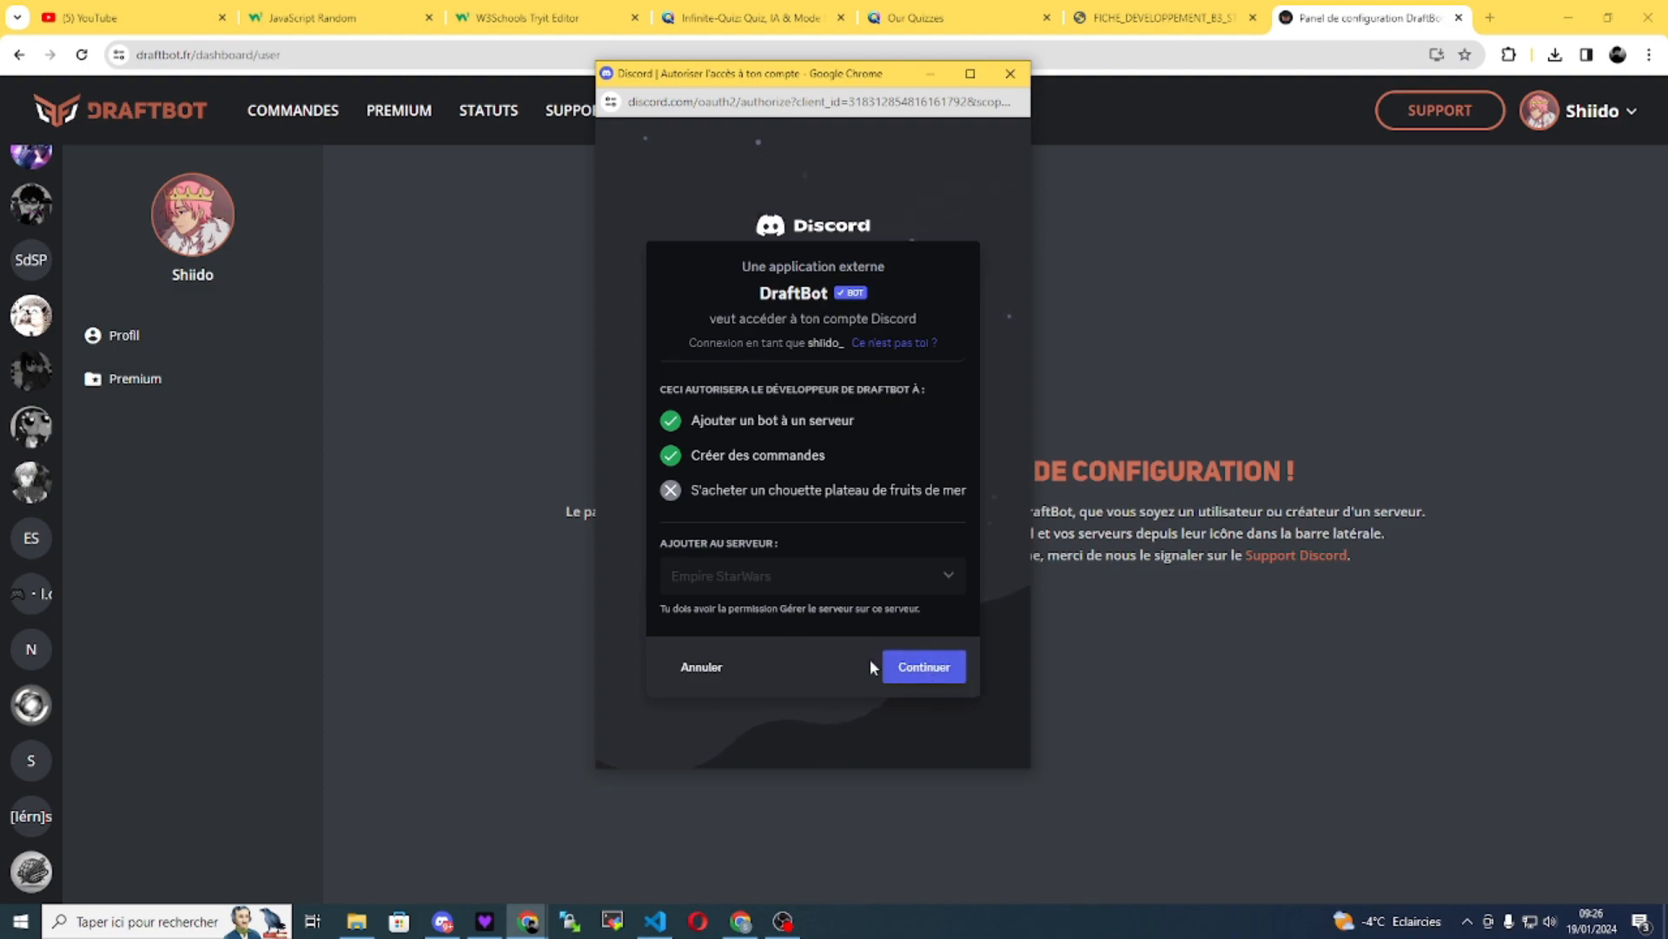
click(895, 666)
scroll(935, 648, down, 10)
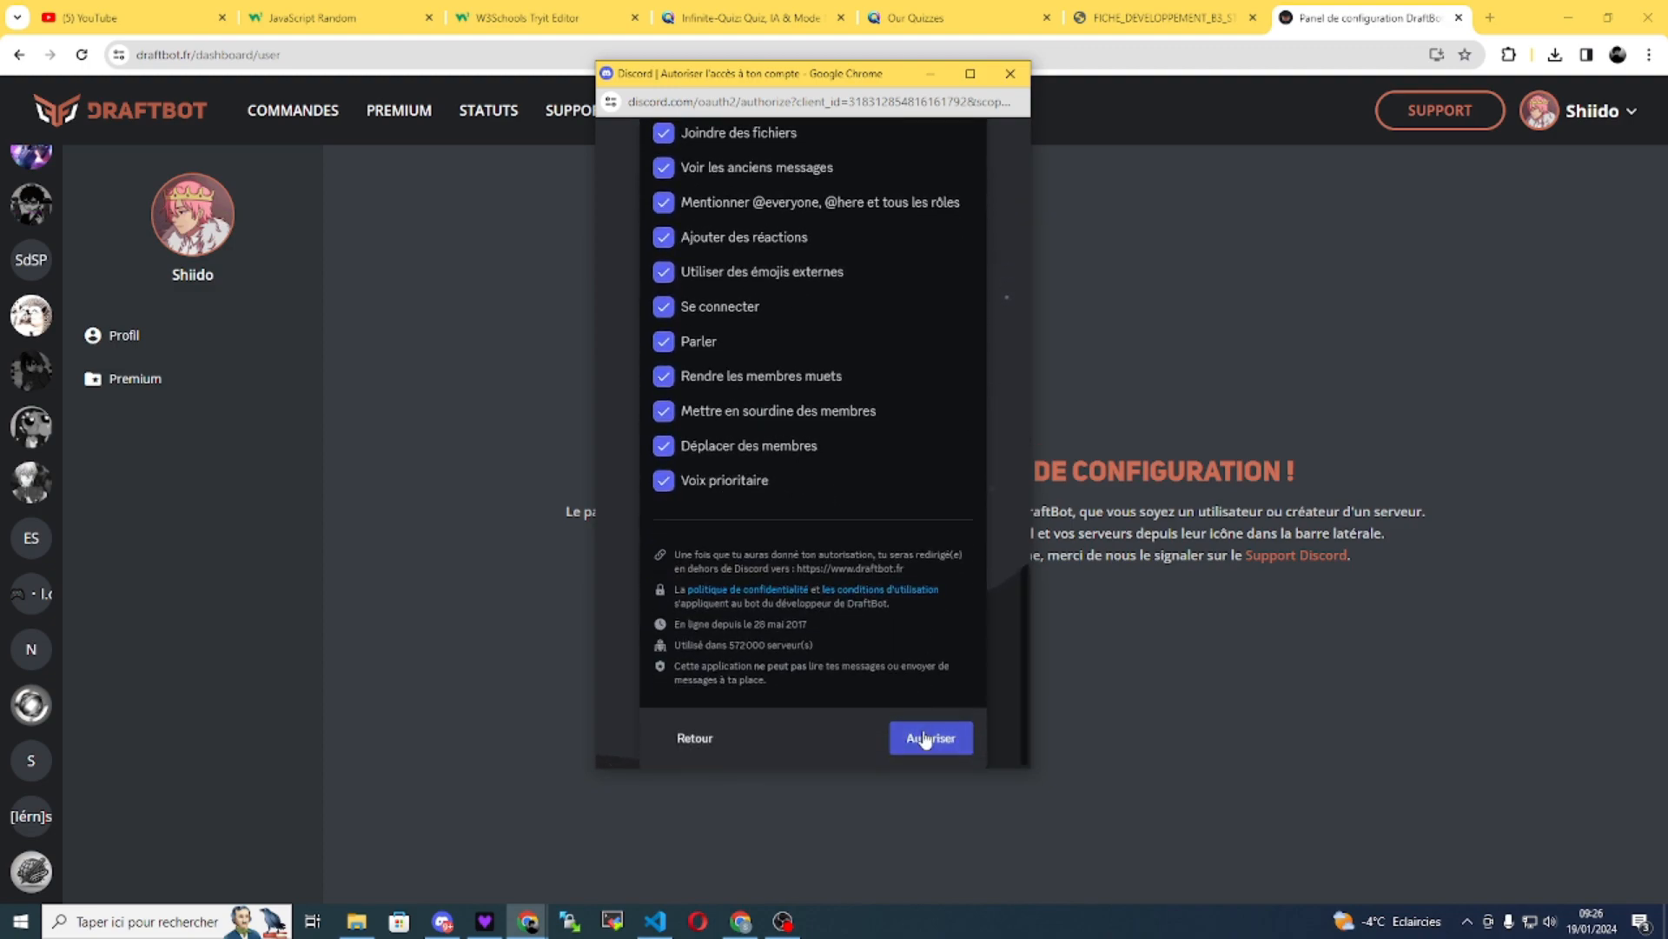
click(925, 738)
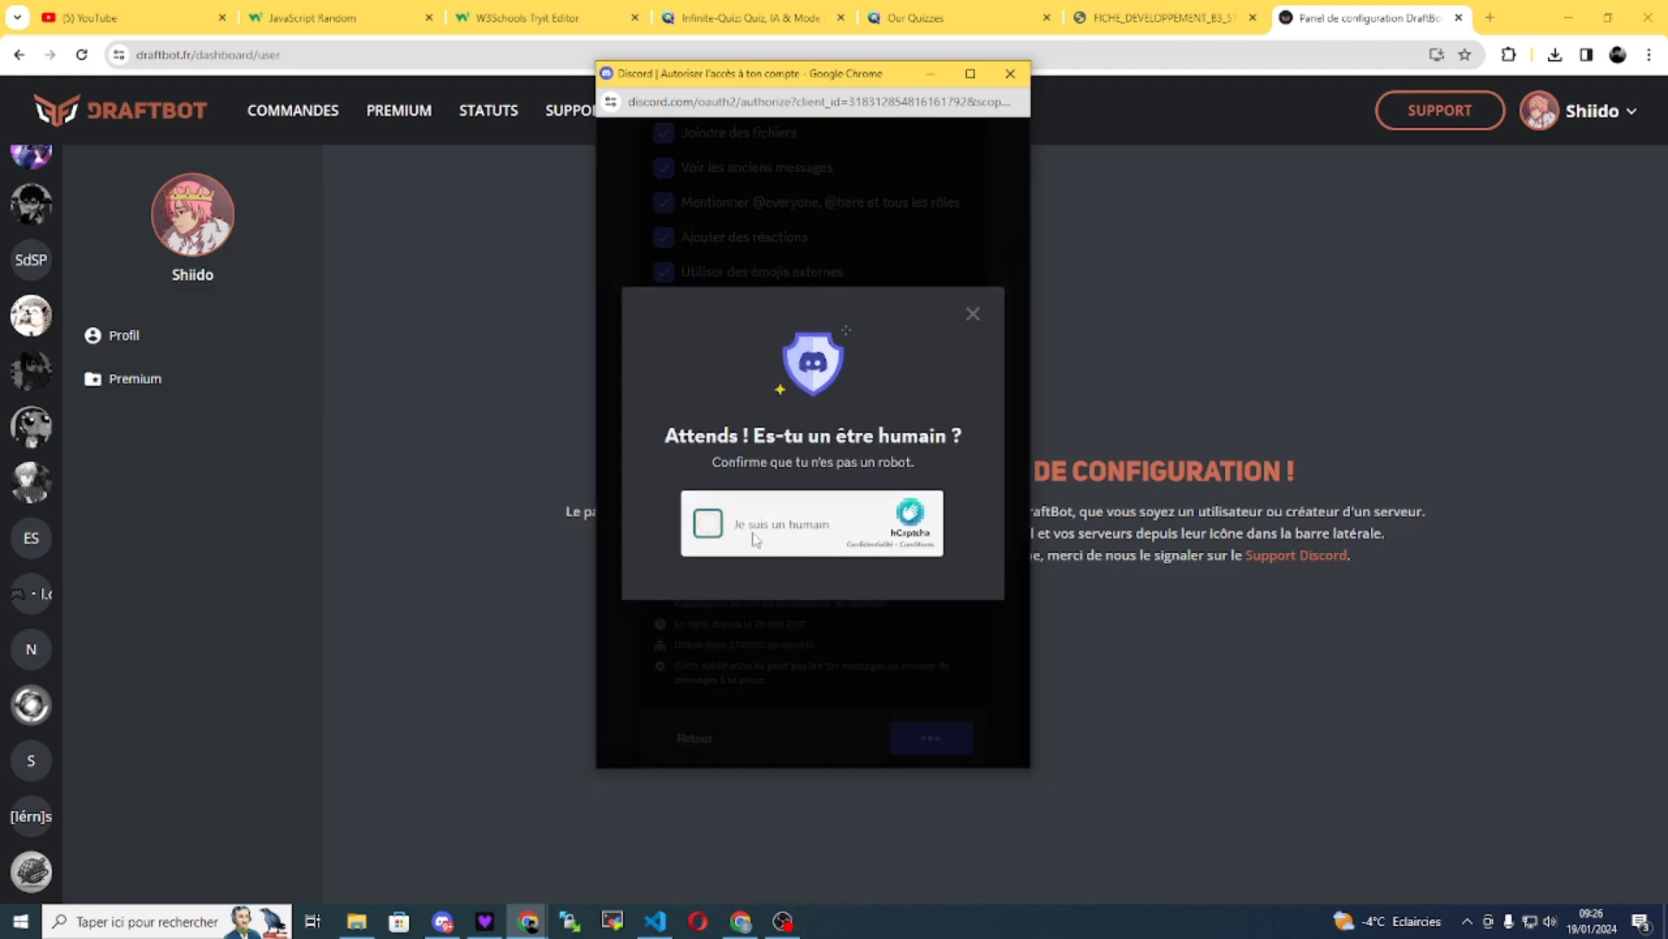
click(754, 538)
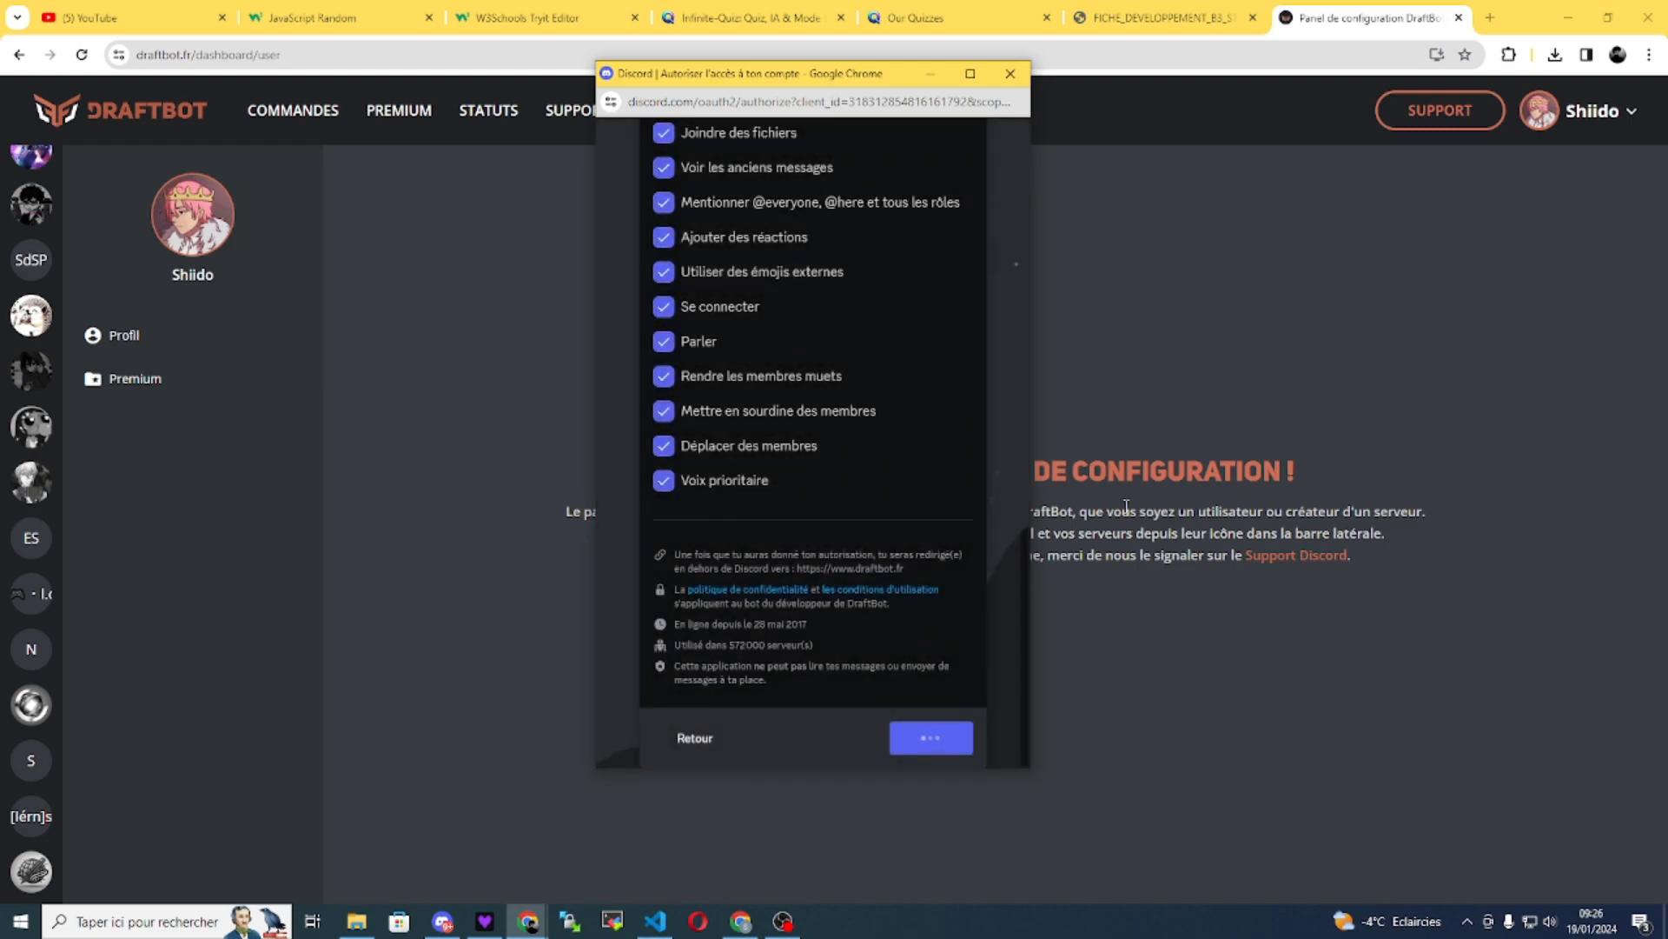
- Switch to Discord, check the latest DraftBot message in the bienvenue channel, and return to the browser
click(442, 921)
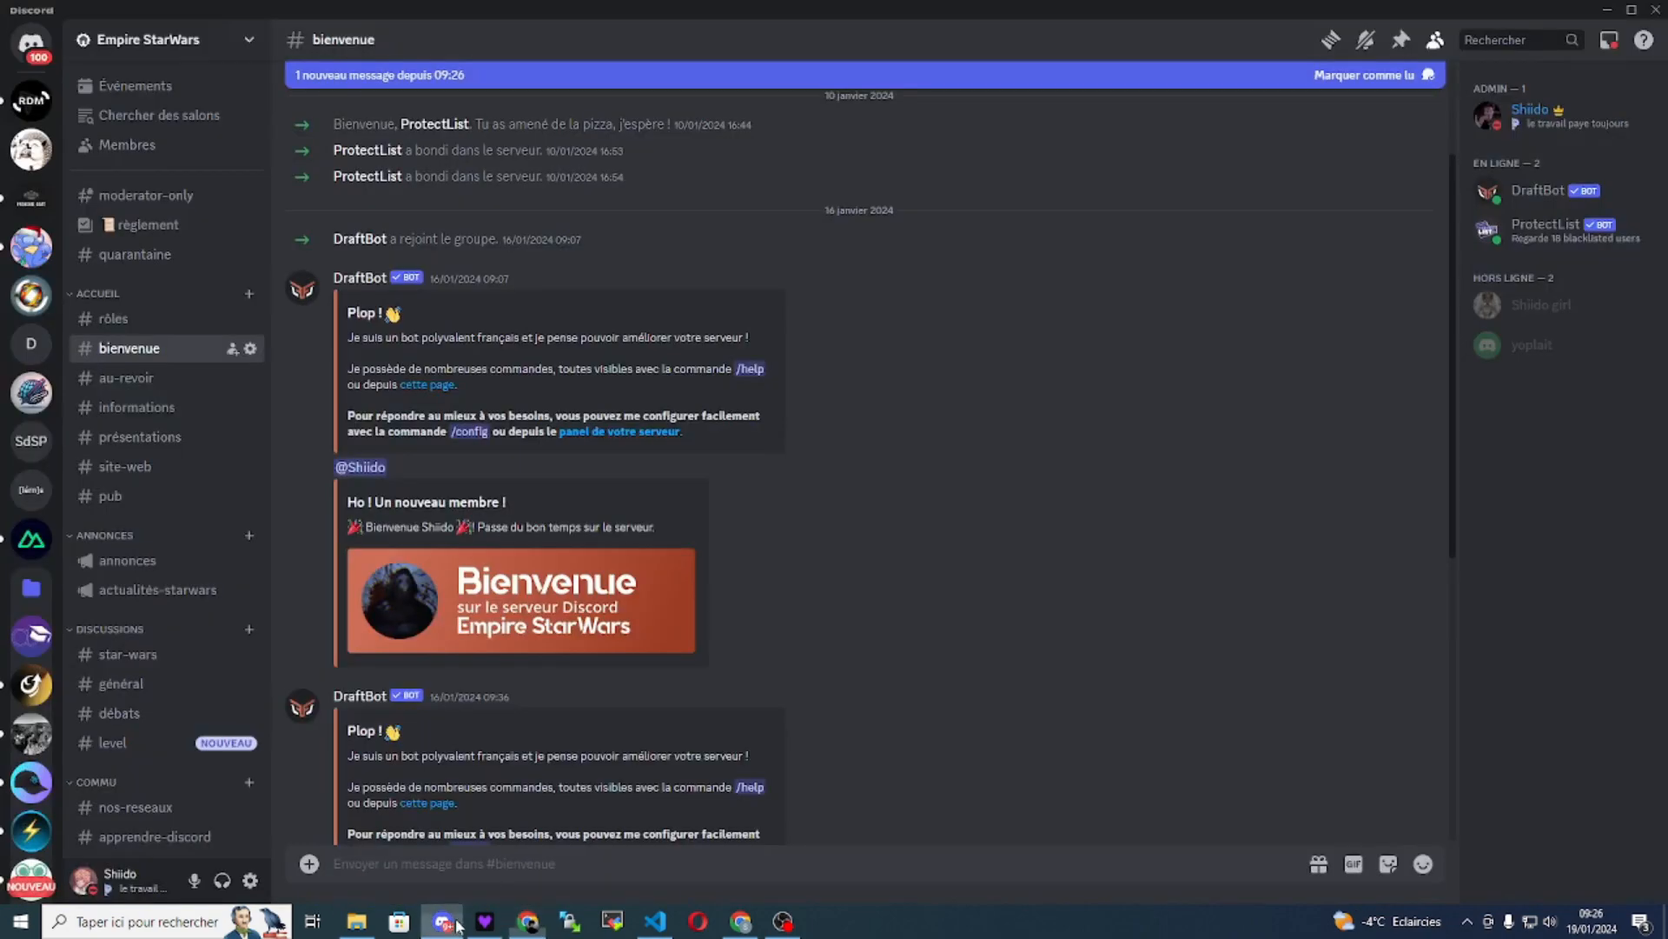
scroll(671, 541, down, 3)
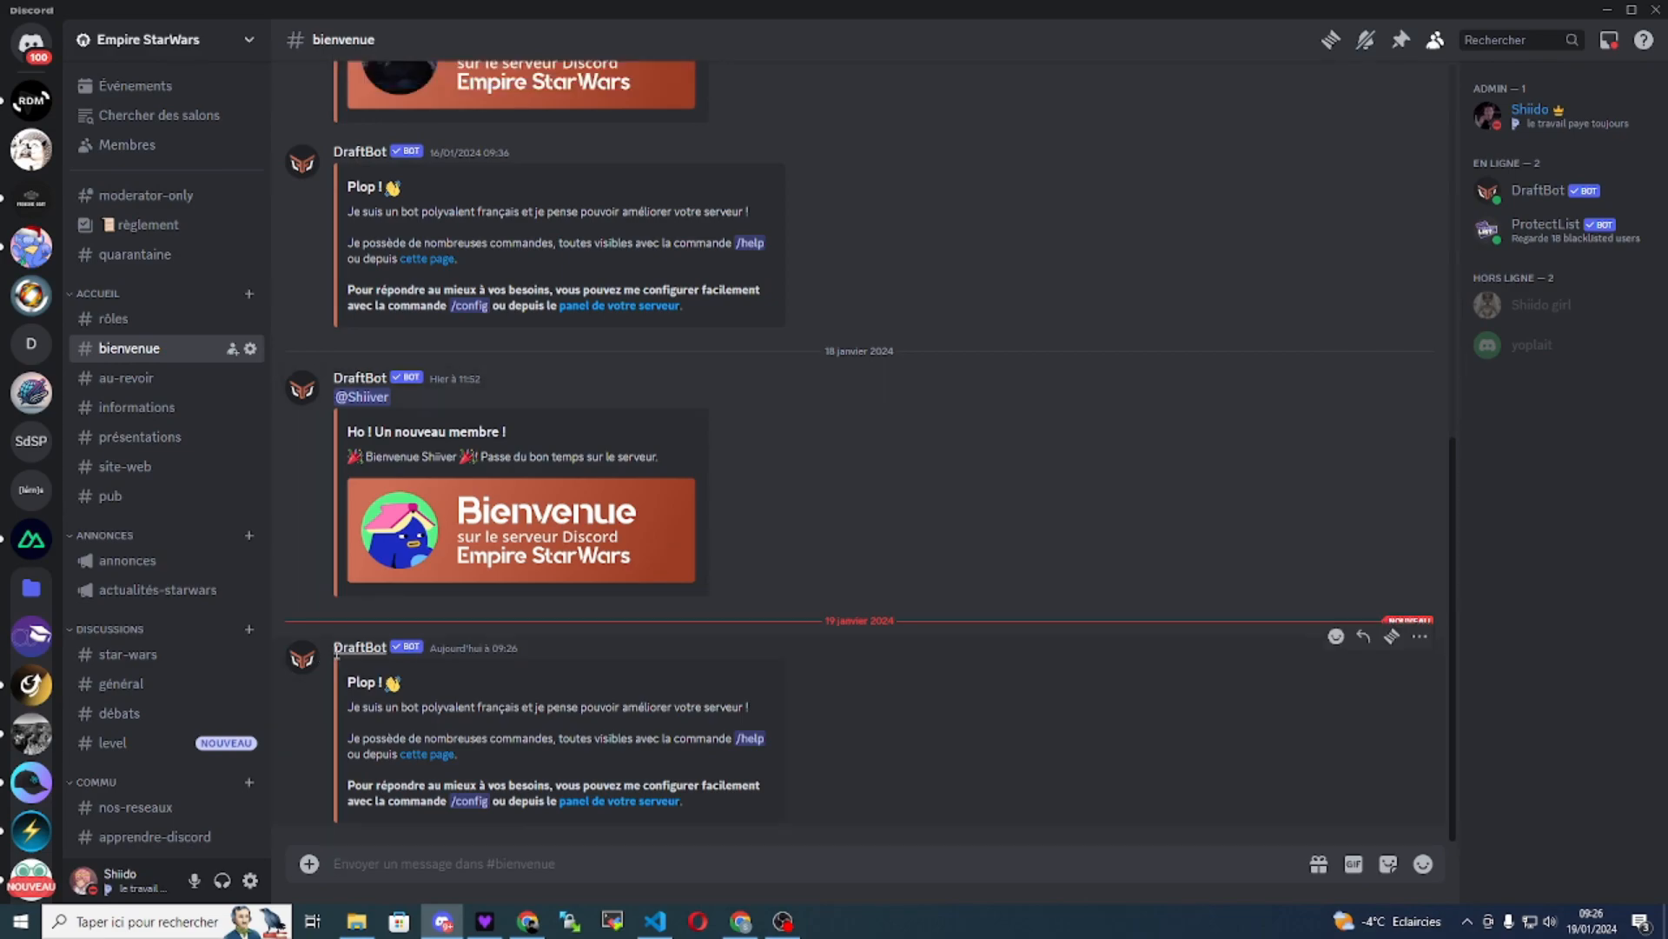
click(1607, 12)
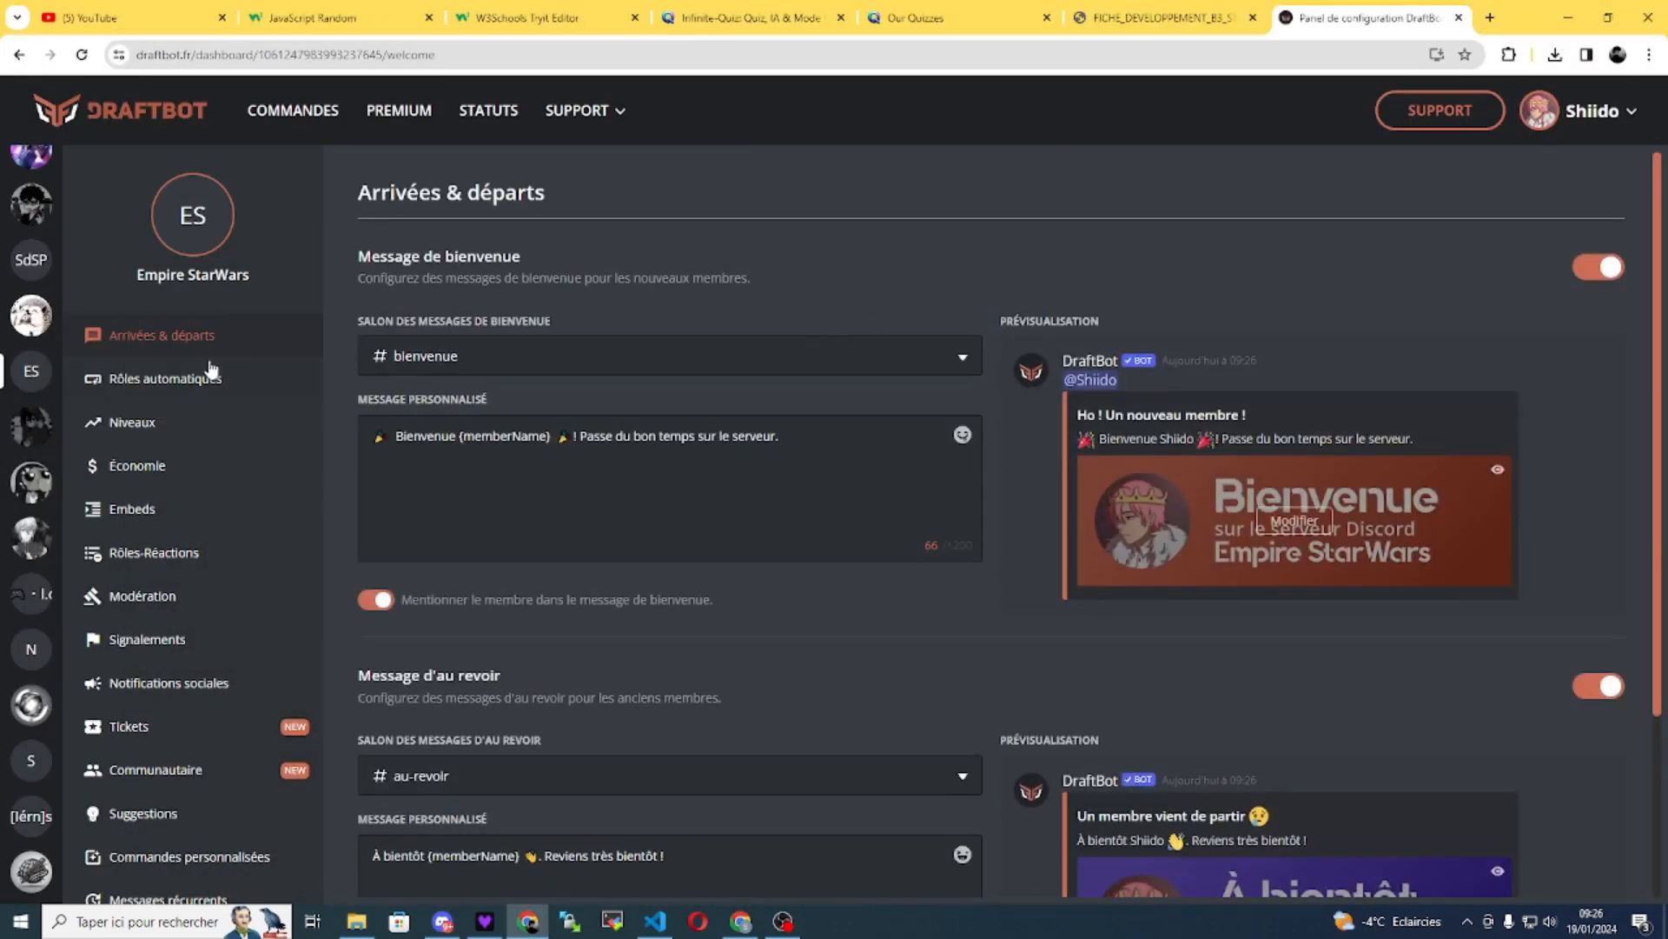
- Enable the level system (Configuration des Niveaux) for the Empire StarWars server and save the change
click(194, 432)
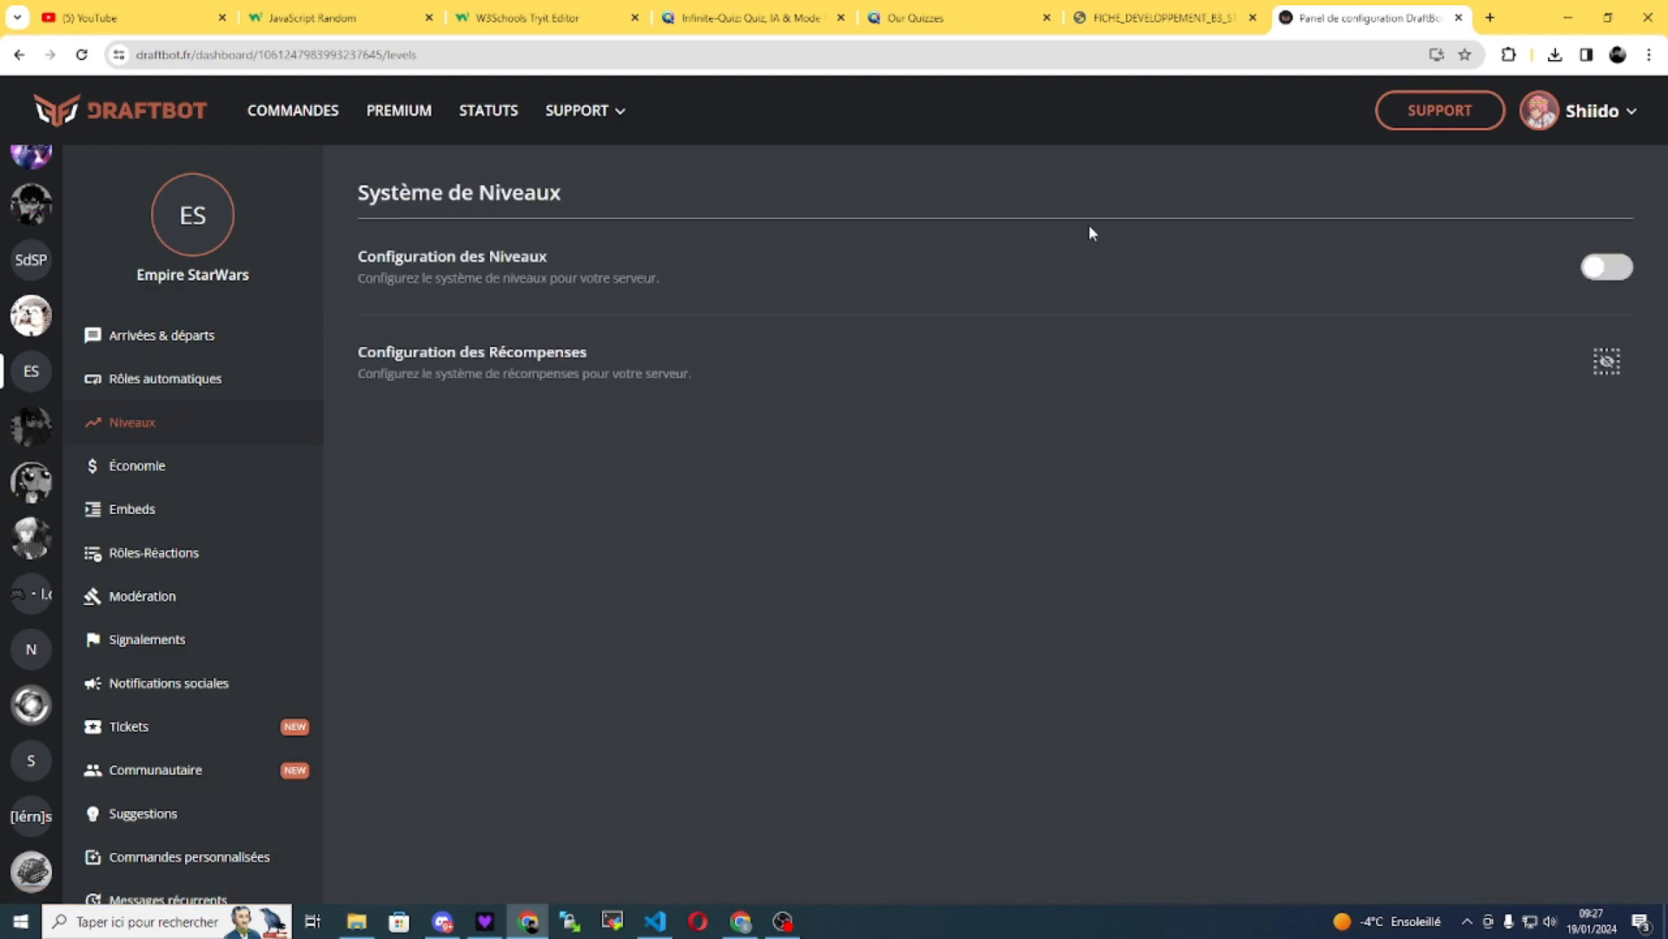
click(1610, 270)
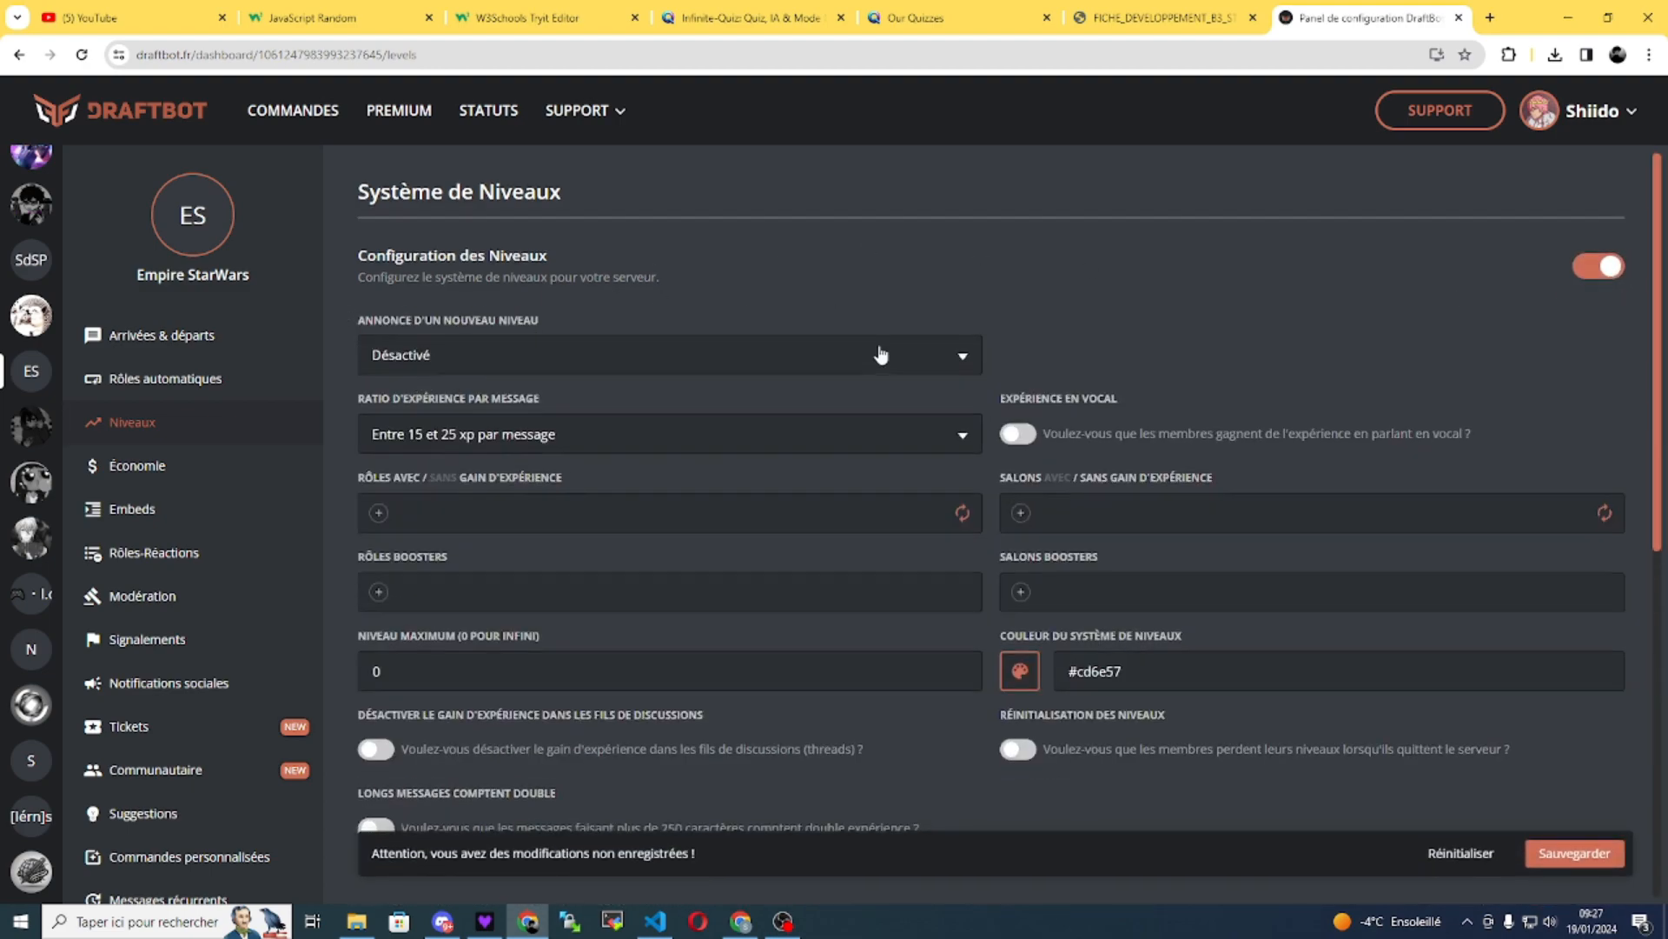
scroll(880, 353, down, 5)
scroll(765, 343, up, 5)
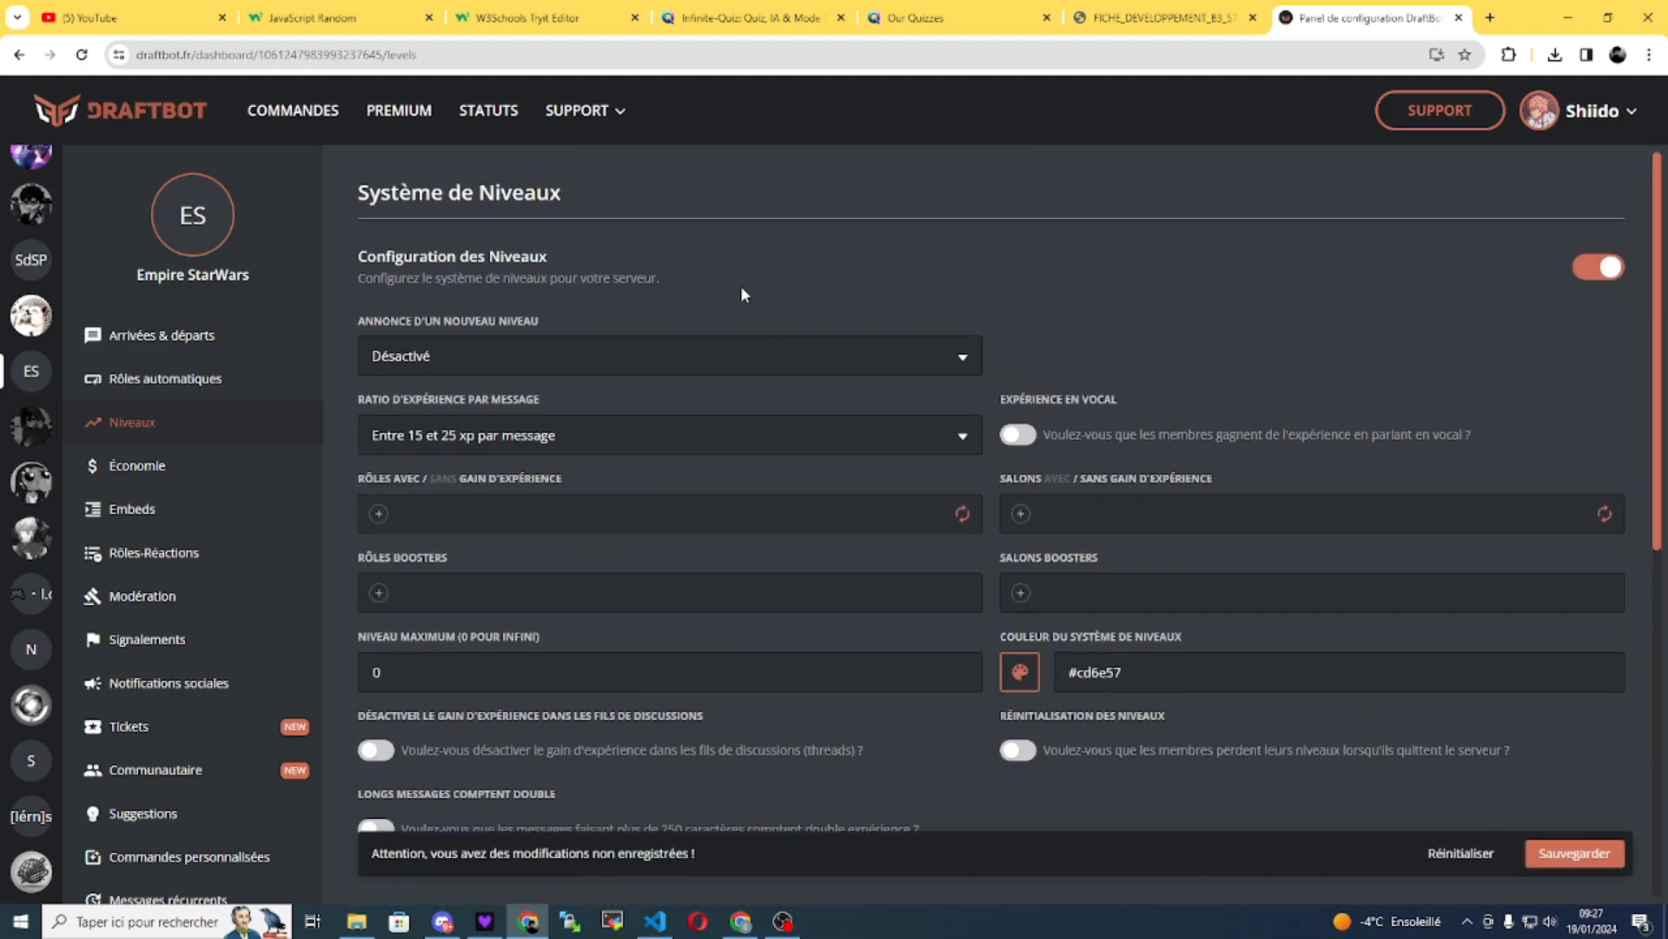
click(1568, 852)
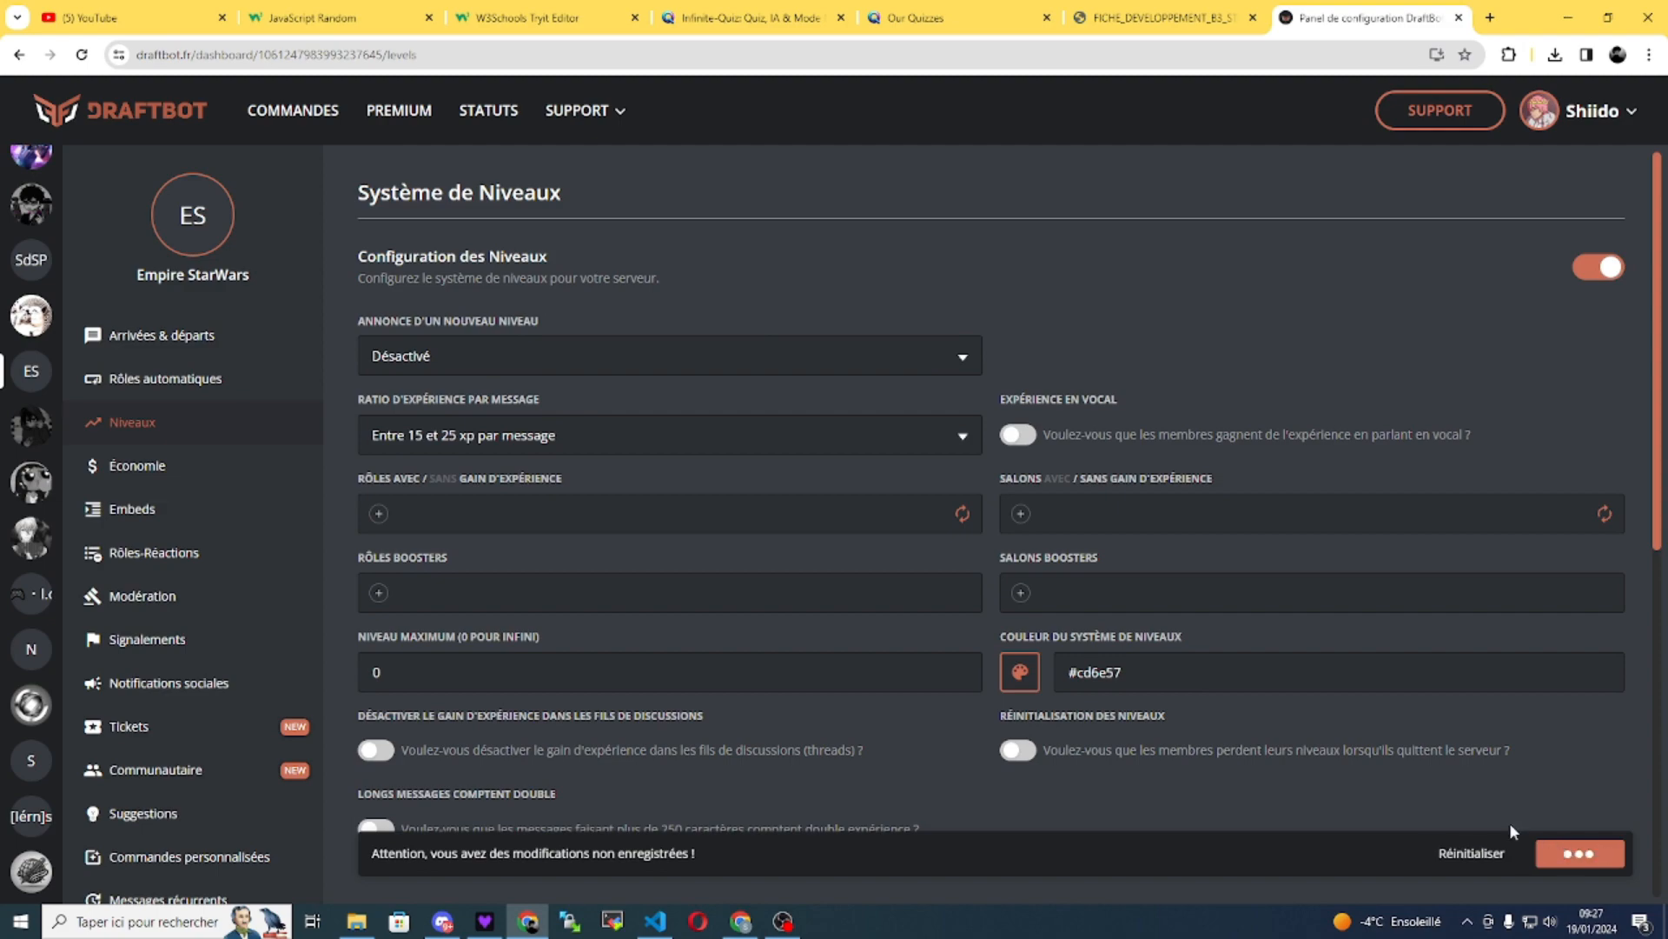
- Set new-level announcements to "Dans un salon personnalisé" and choose the level channel after viewing it in Discord
click(464, 373)
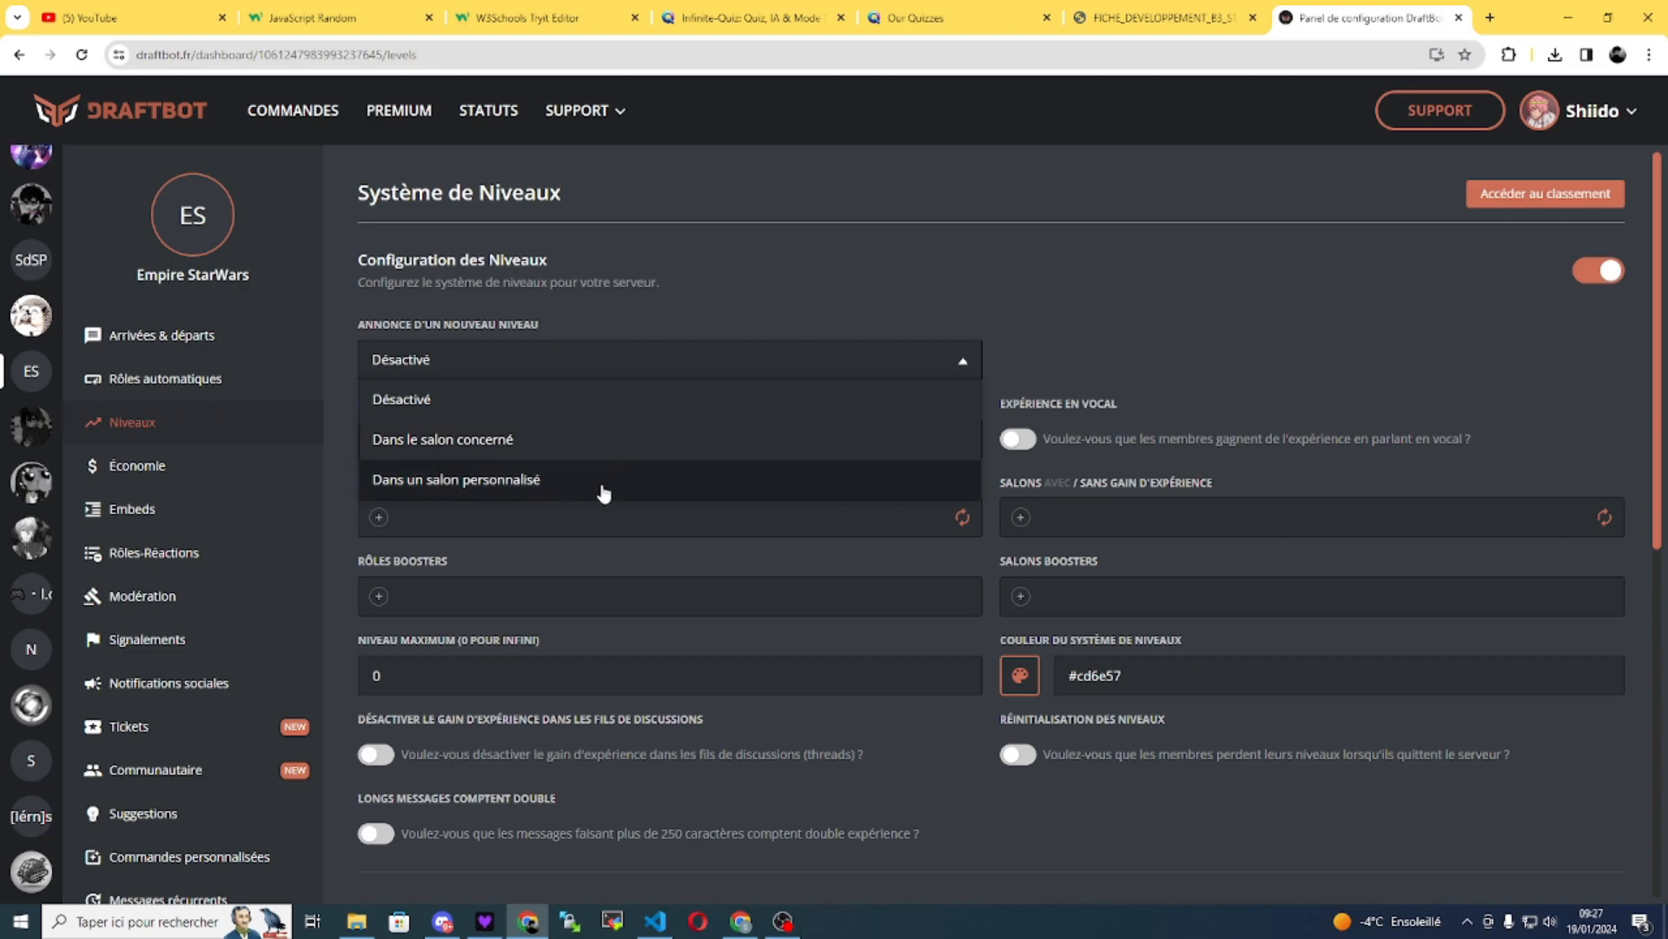
click(545, 489)
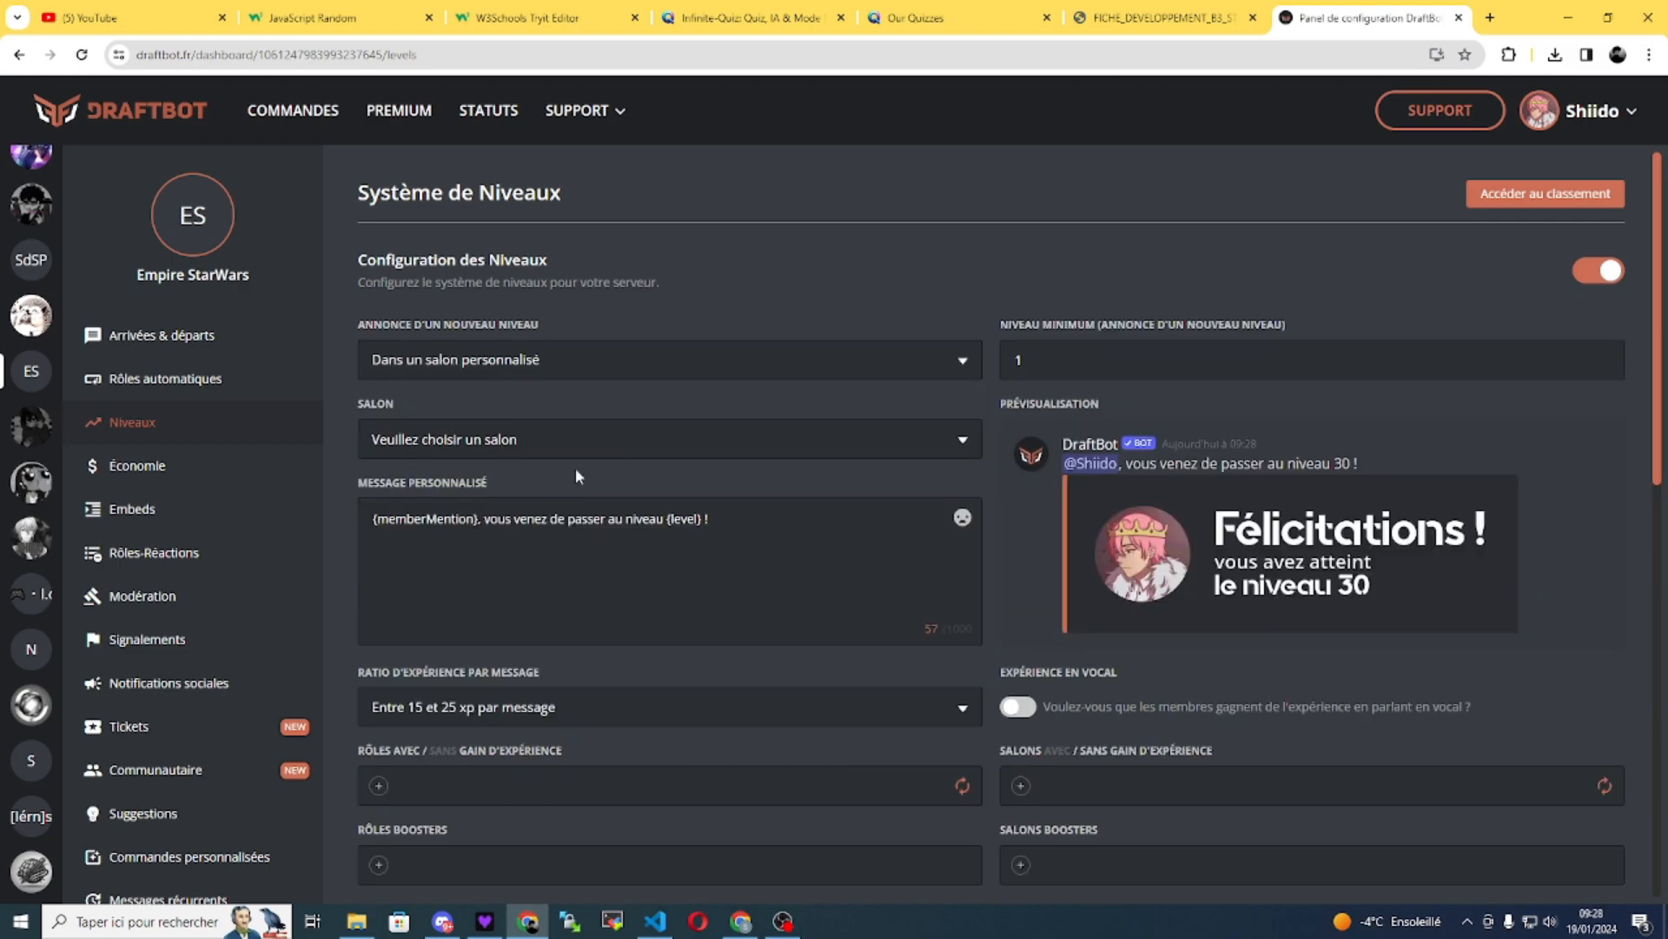
click(442, 921)
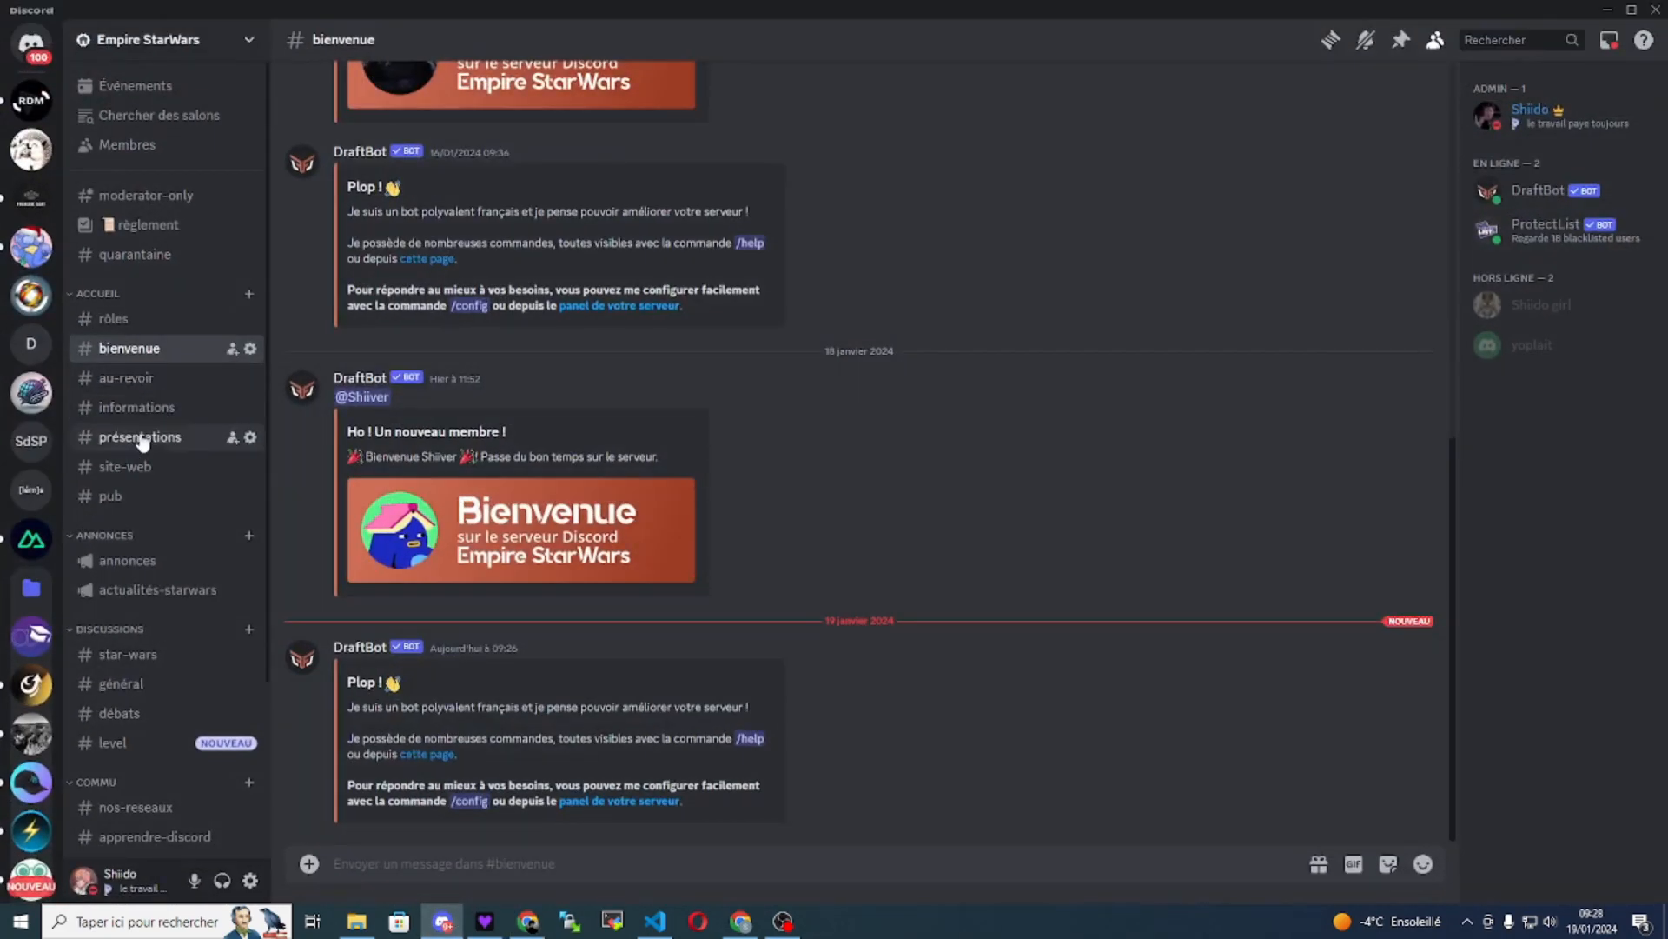
scroll(93, 596, down, 2)
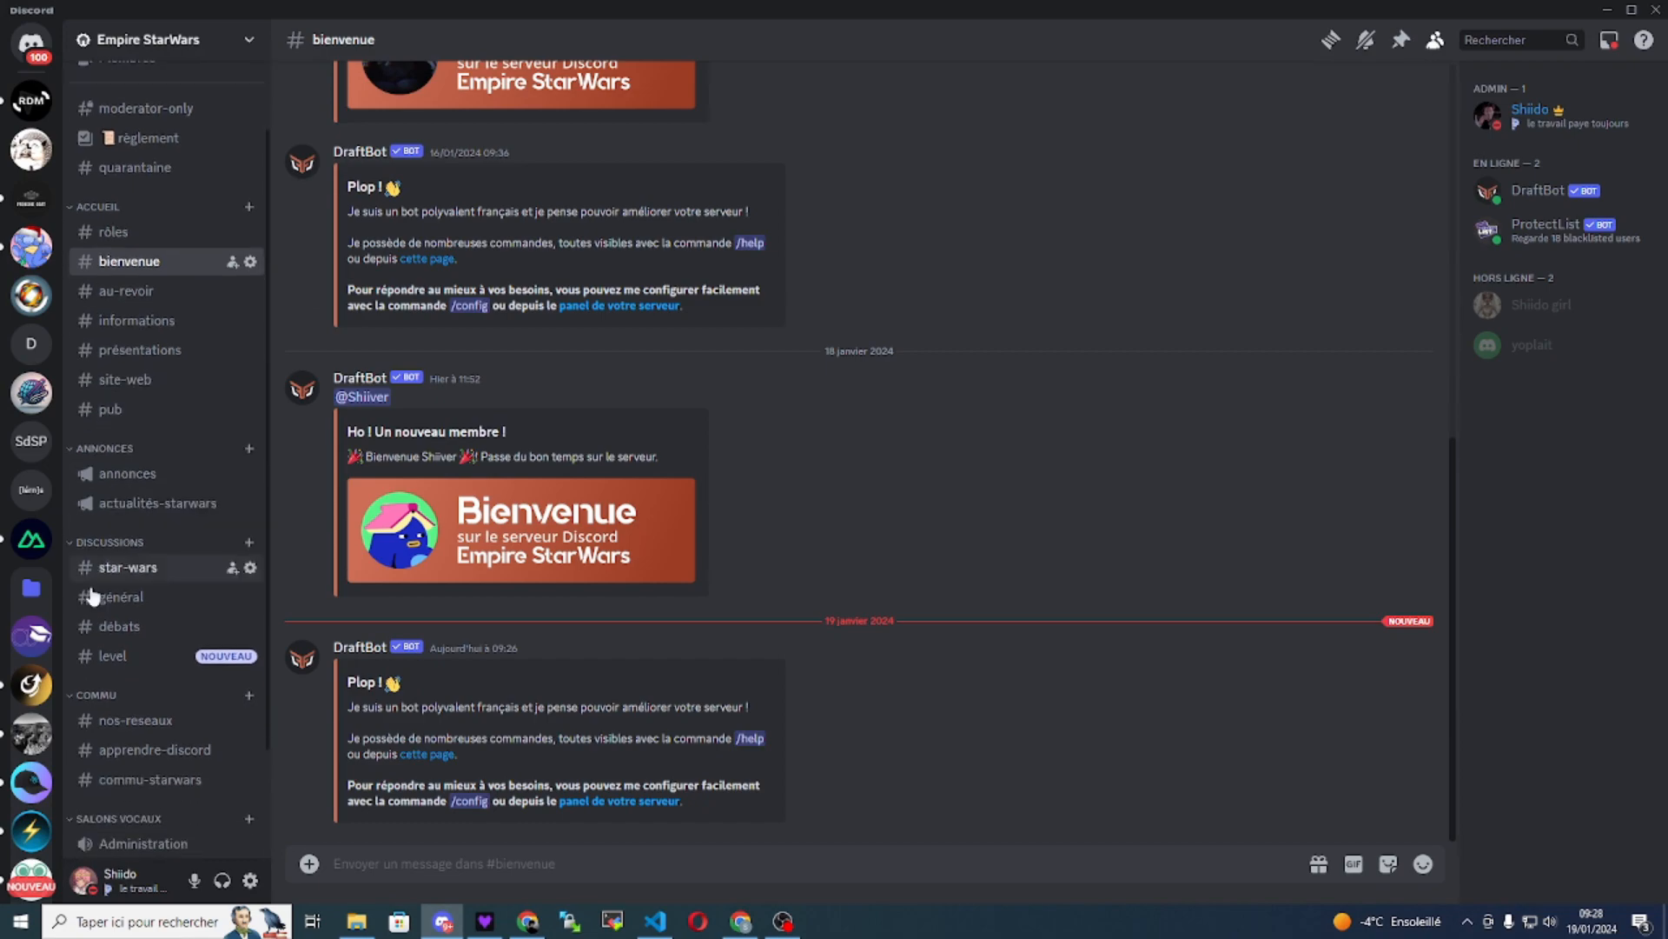
click(157, 666)
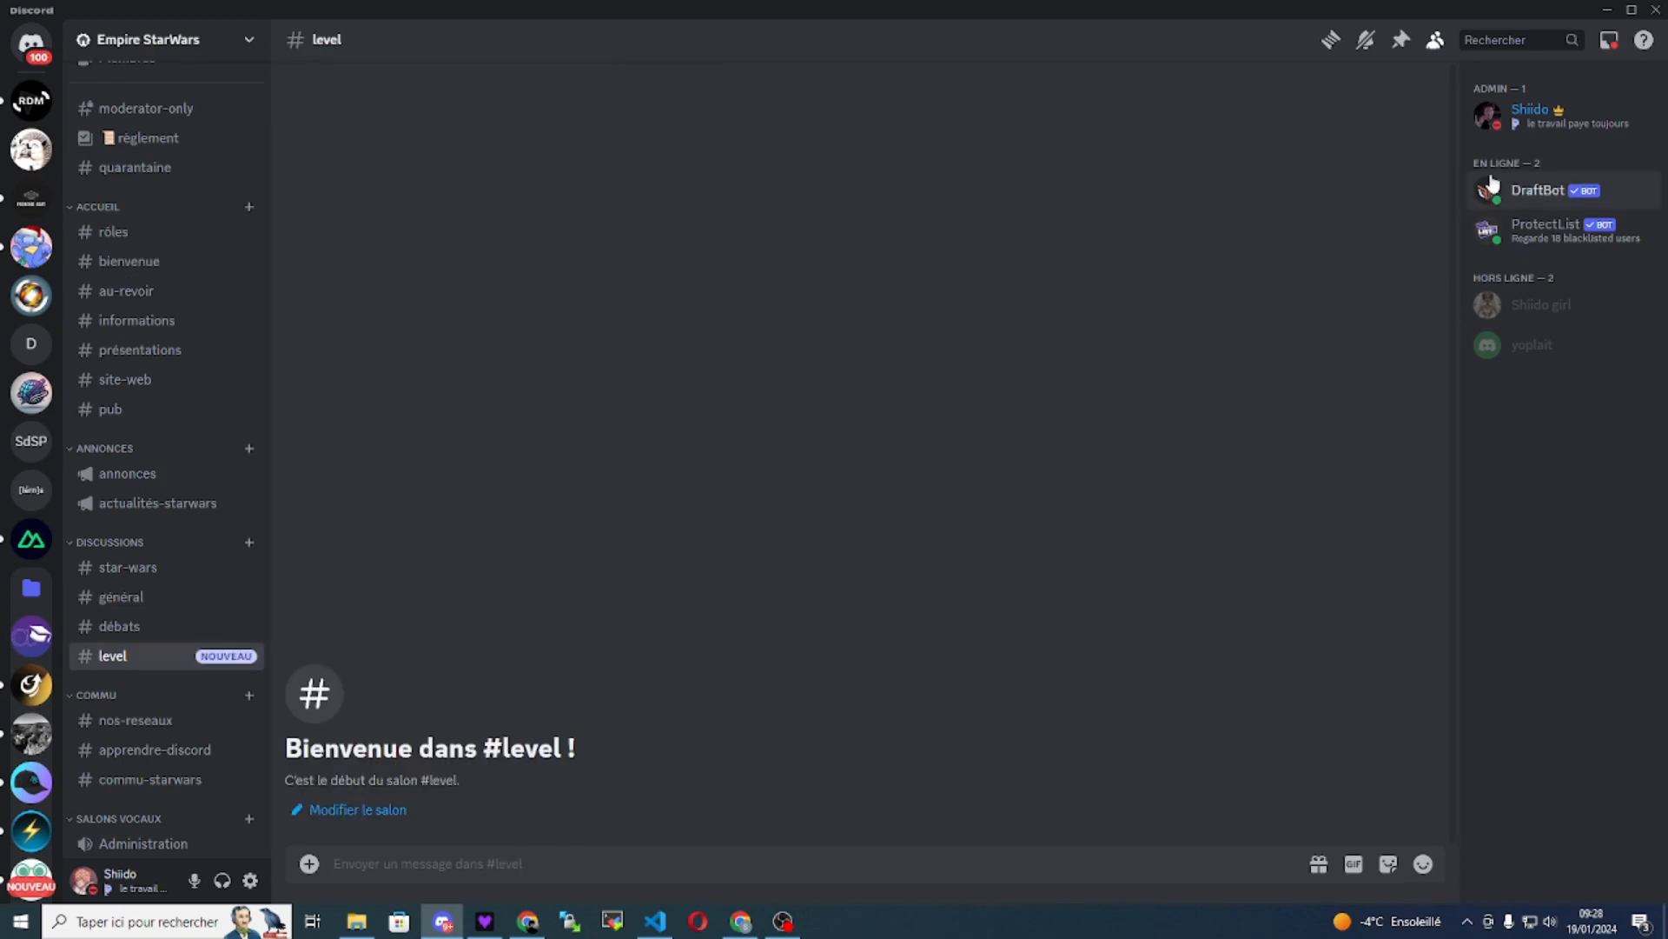
click(1608, 11)
click(487, 441)
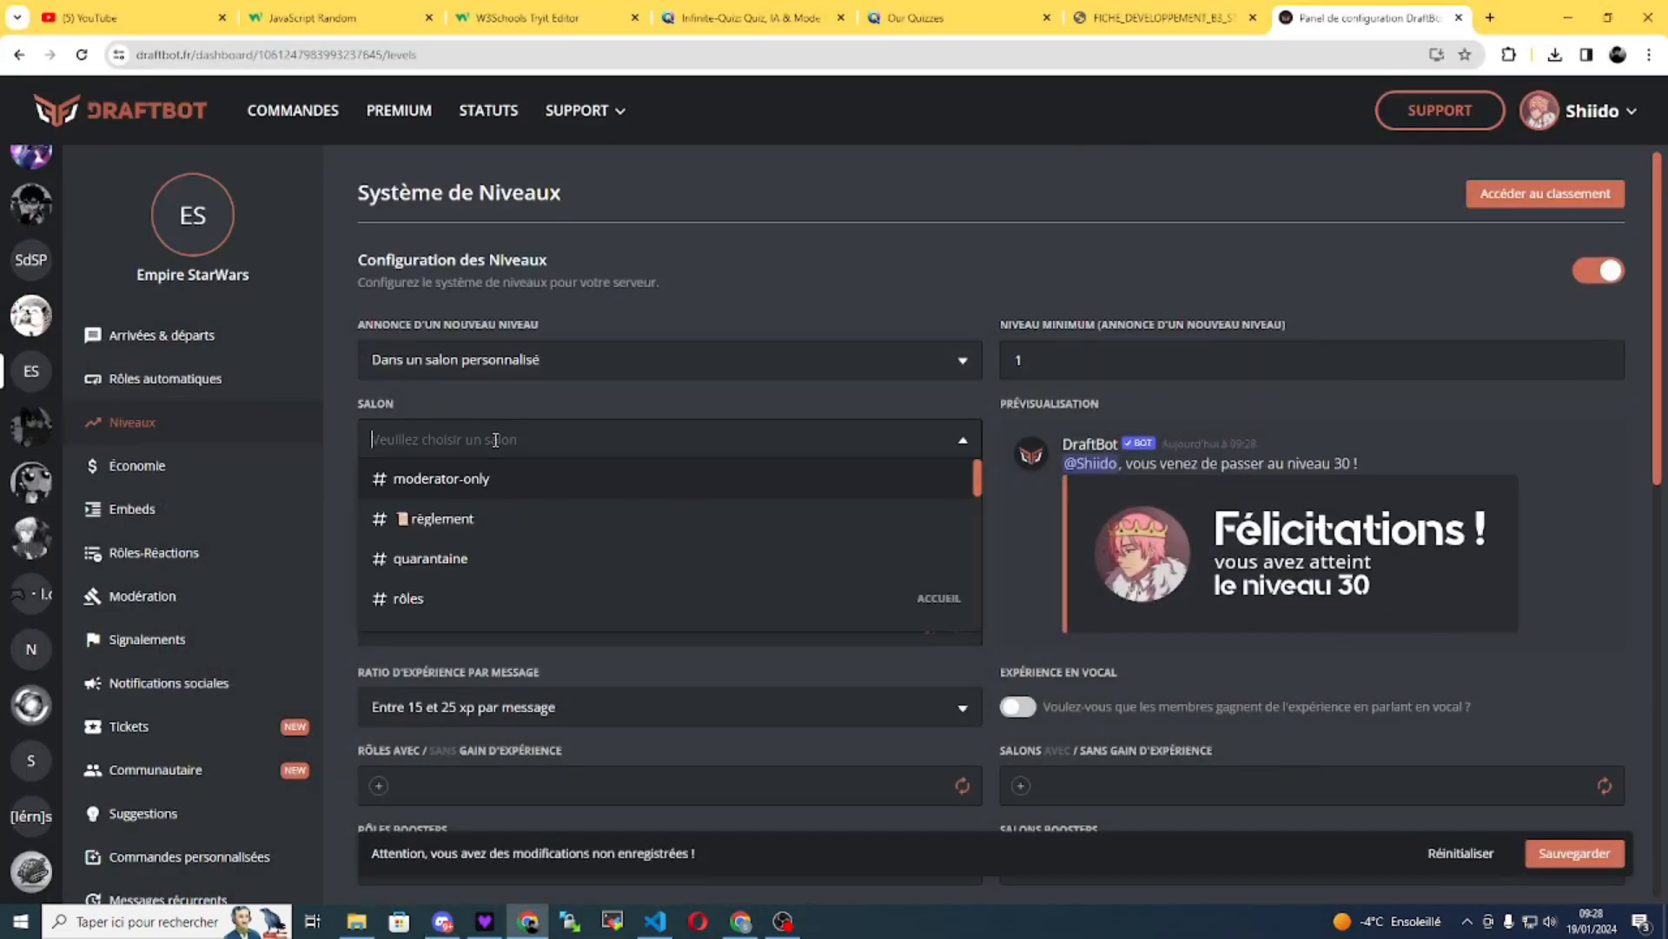
scroll(525, 560, down, 5)
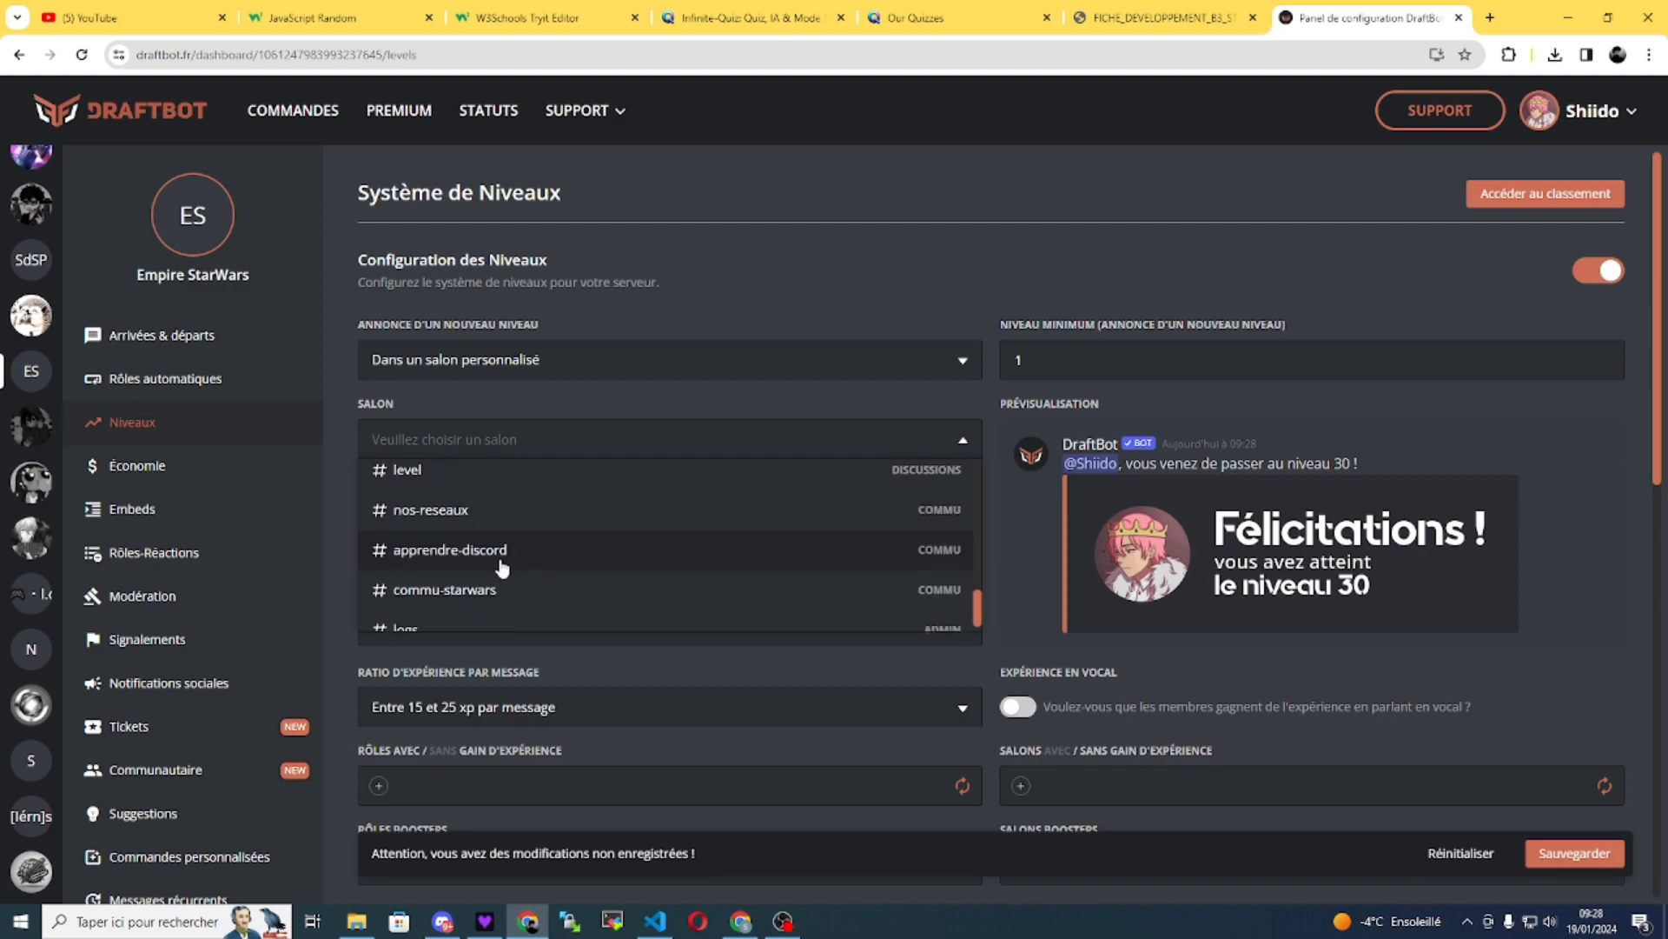
click(448, 556)
drag(1128, 360, 212, 513)
drag(716, 523, 511, 539)
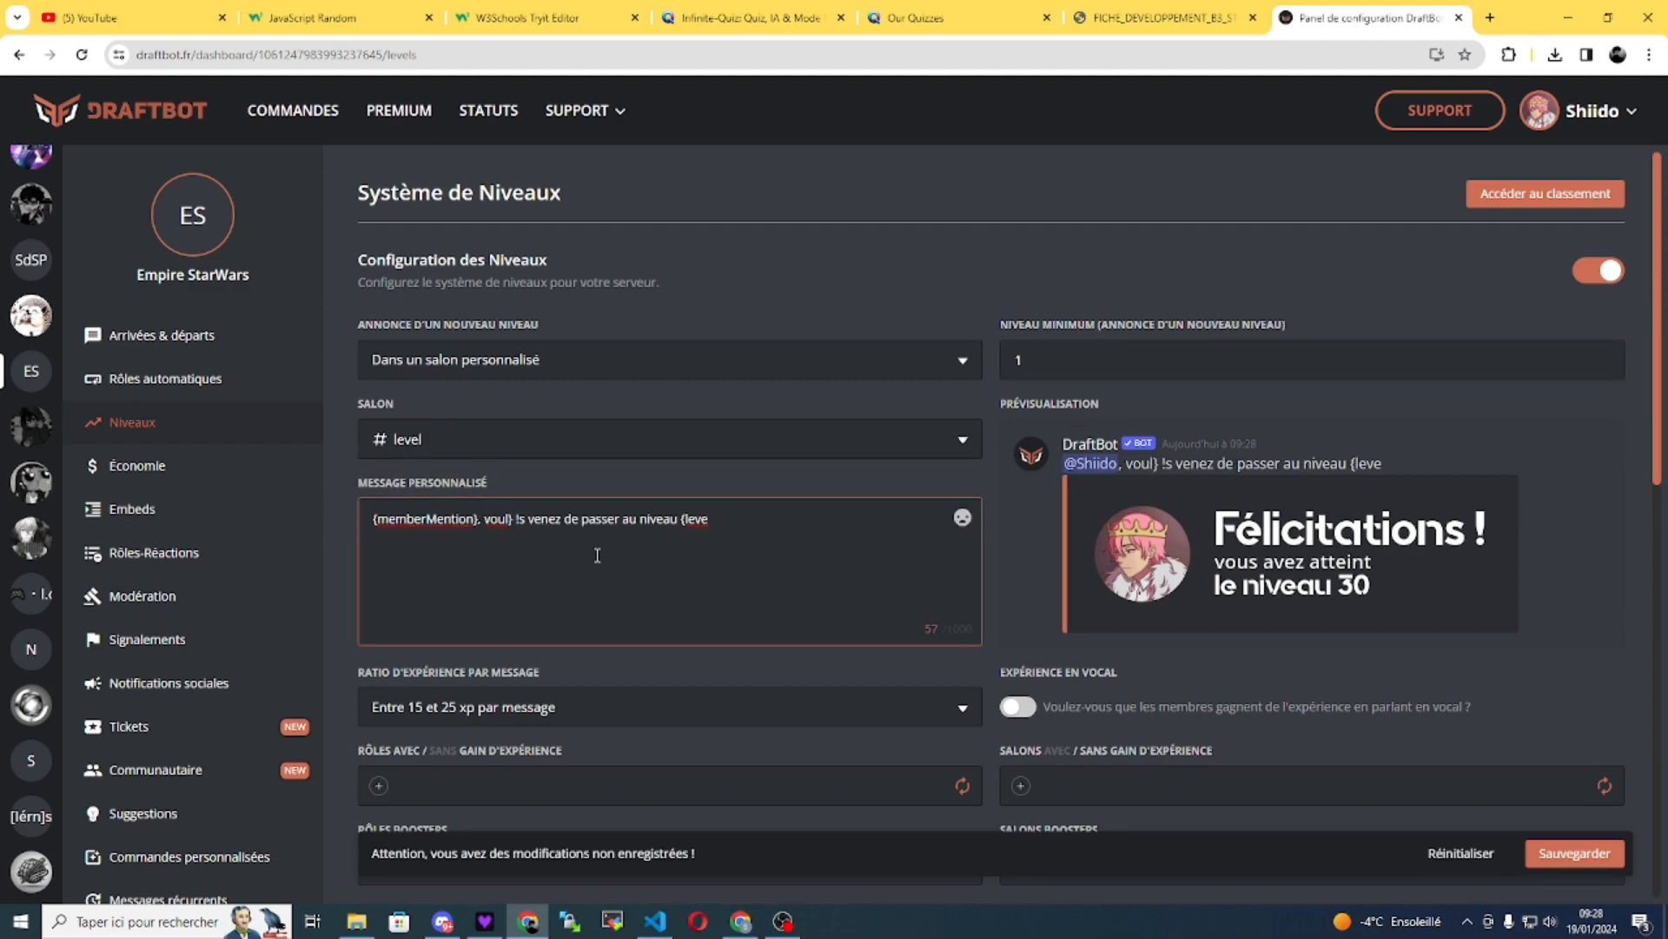
key(ctrl+z)
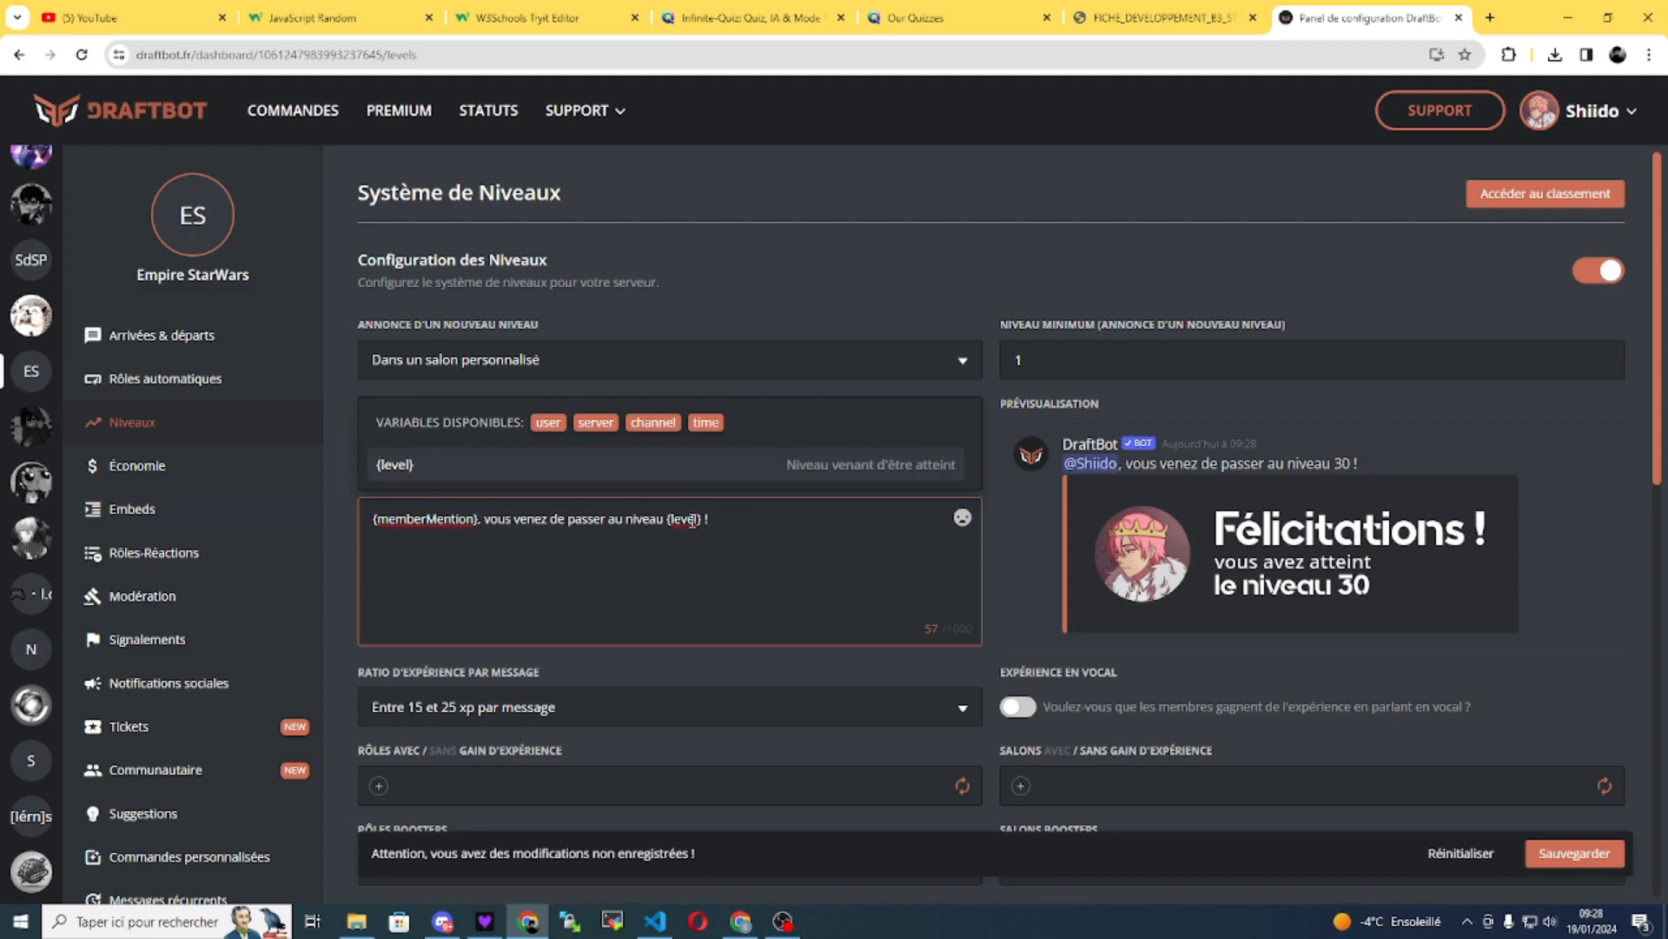
drag(761, 521, 375, 519)
click(654, 519)
click(392, 475)
key(ctrl+z)
- Try the "Entre 25 et 35 xp par message" experience ratio, and set it back to "Entre 15 et 25 xp par message"
scroll(521, 512, down, 3)
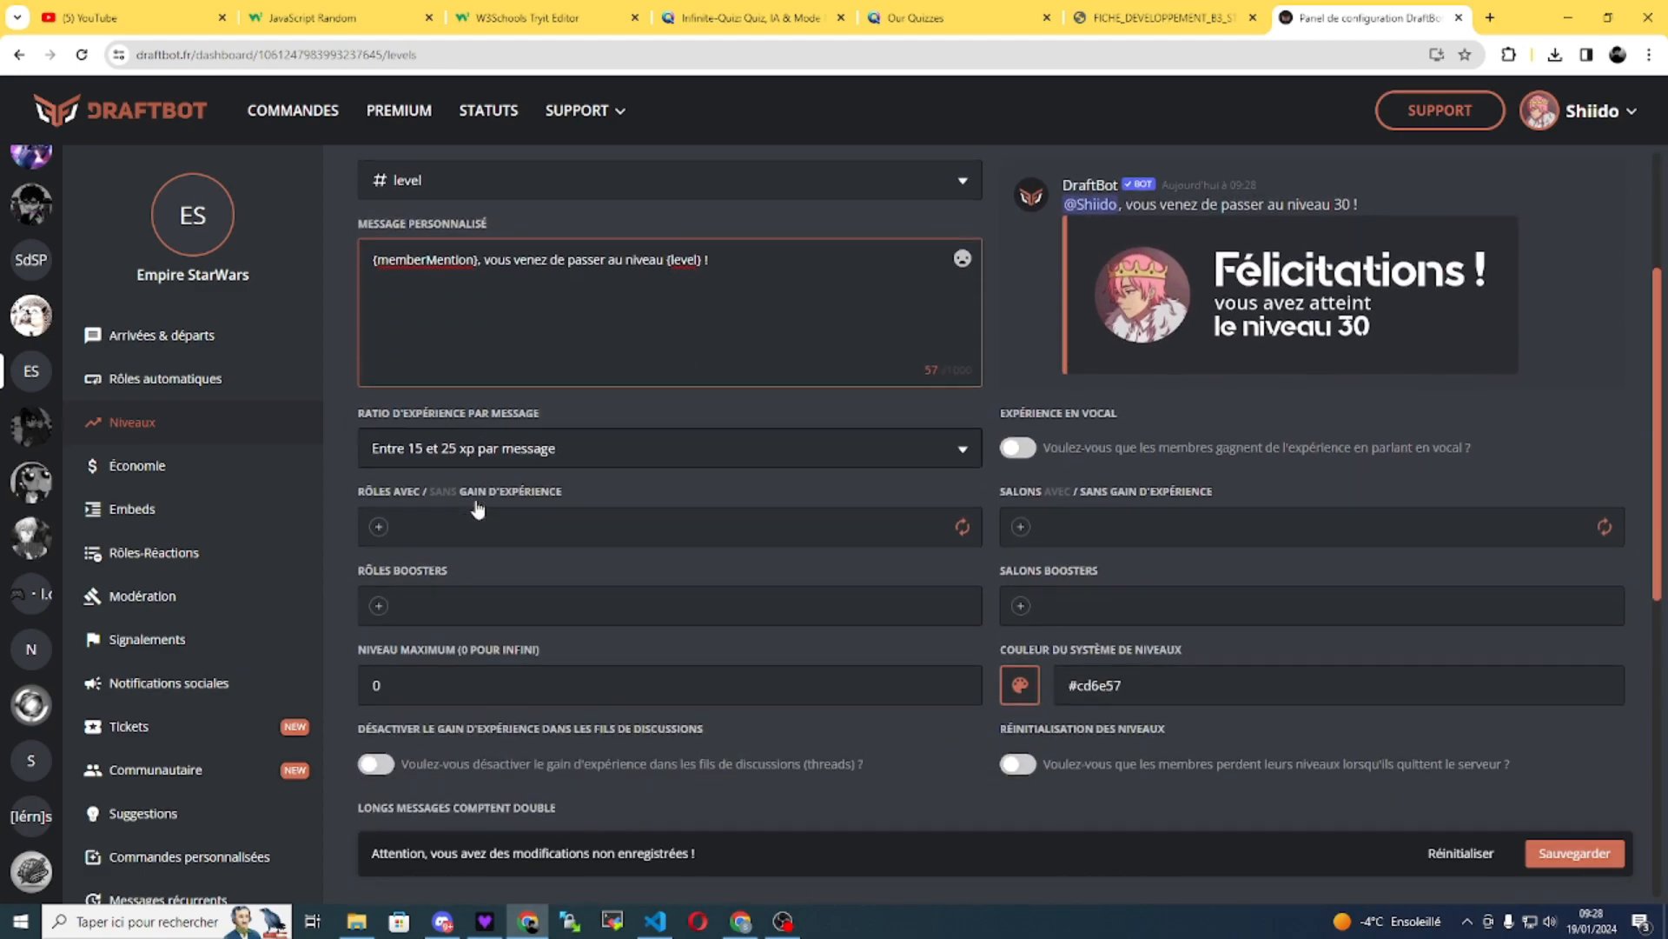
click(443, 445)
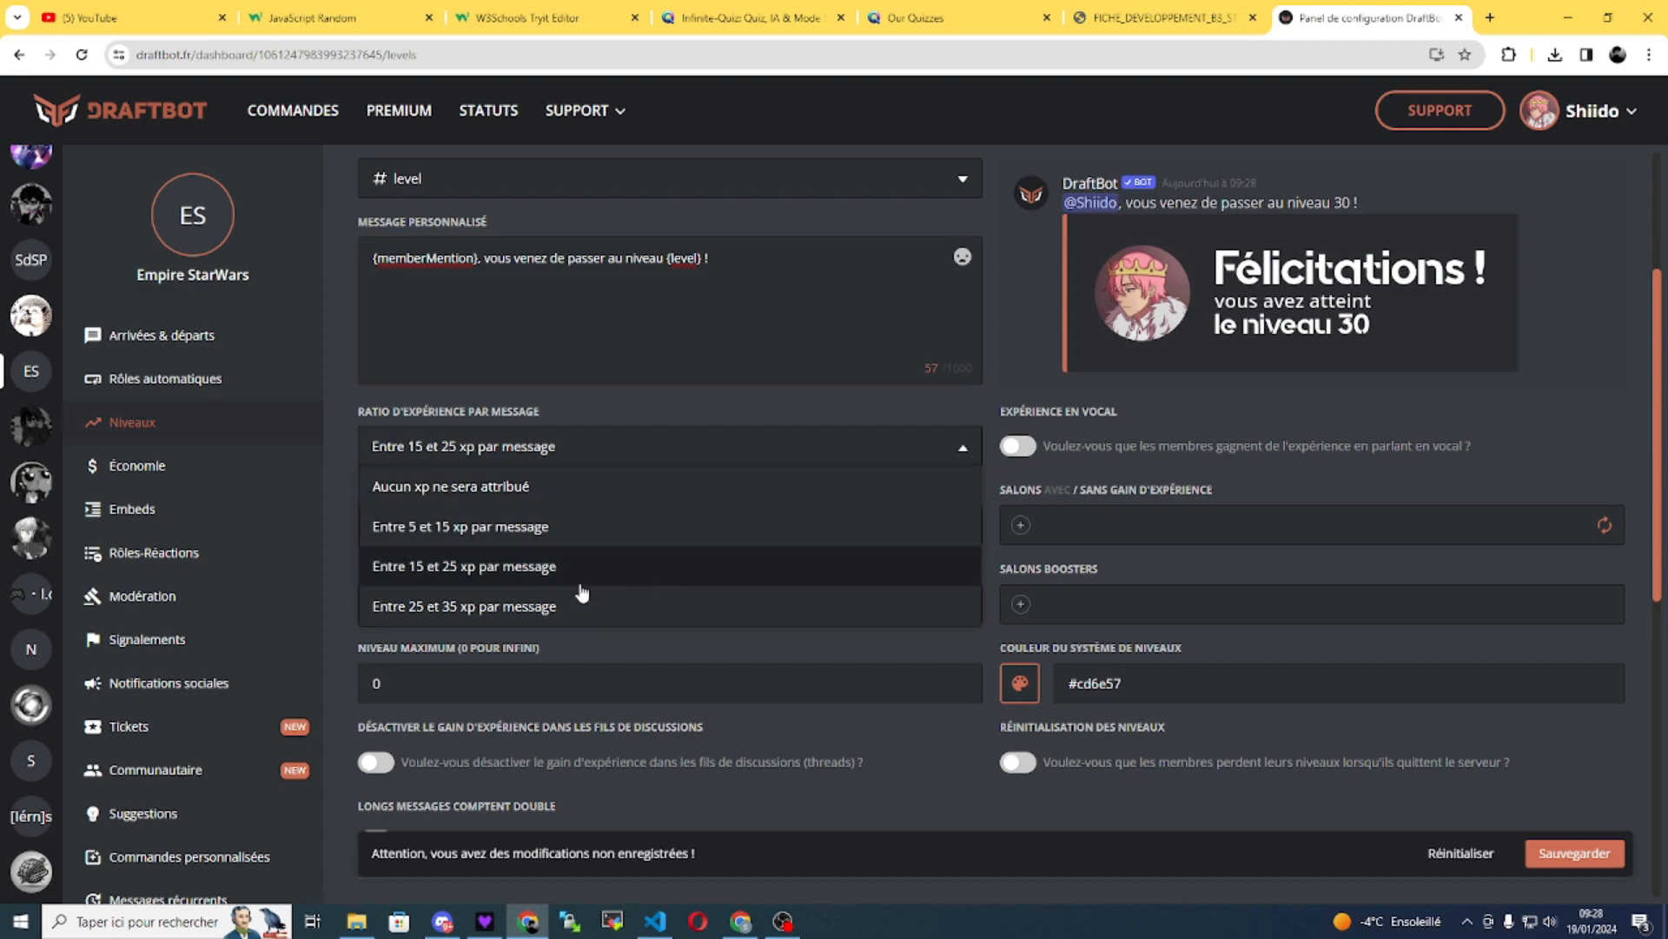
click(528, 448)
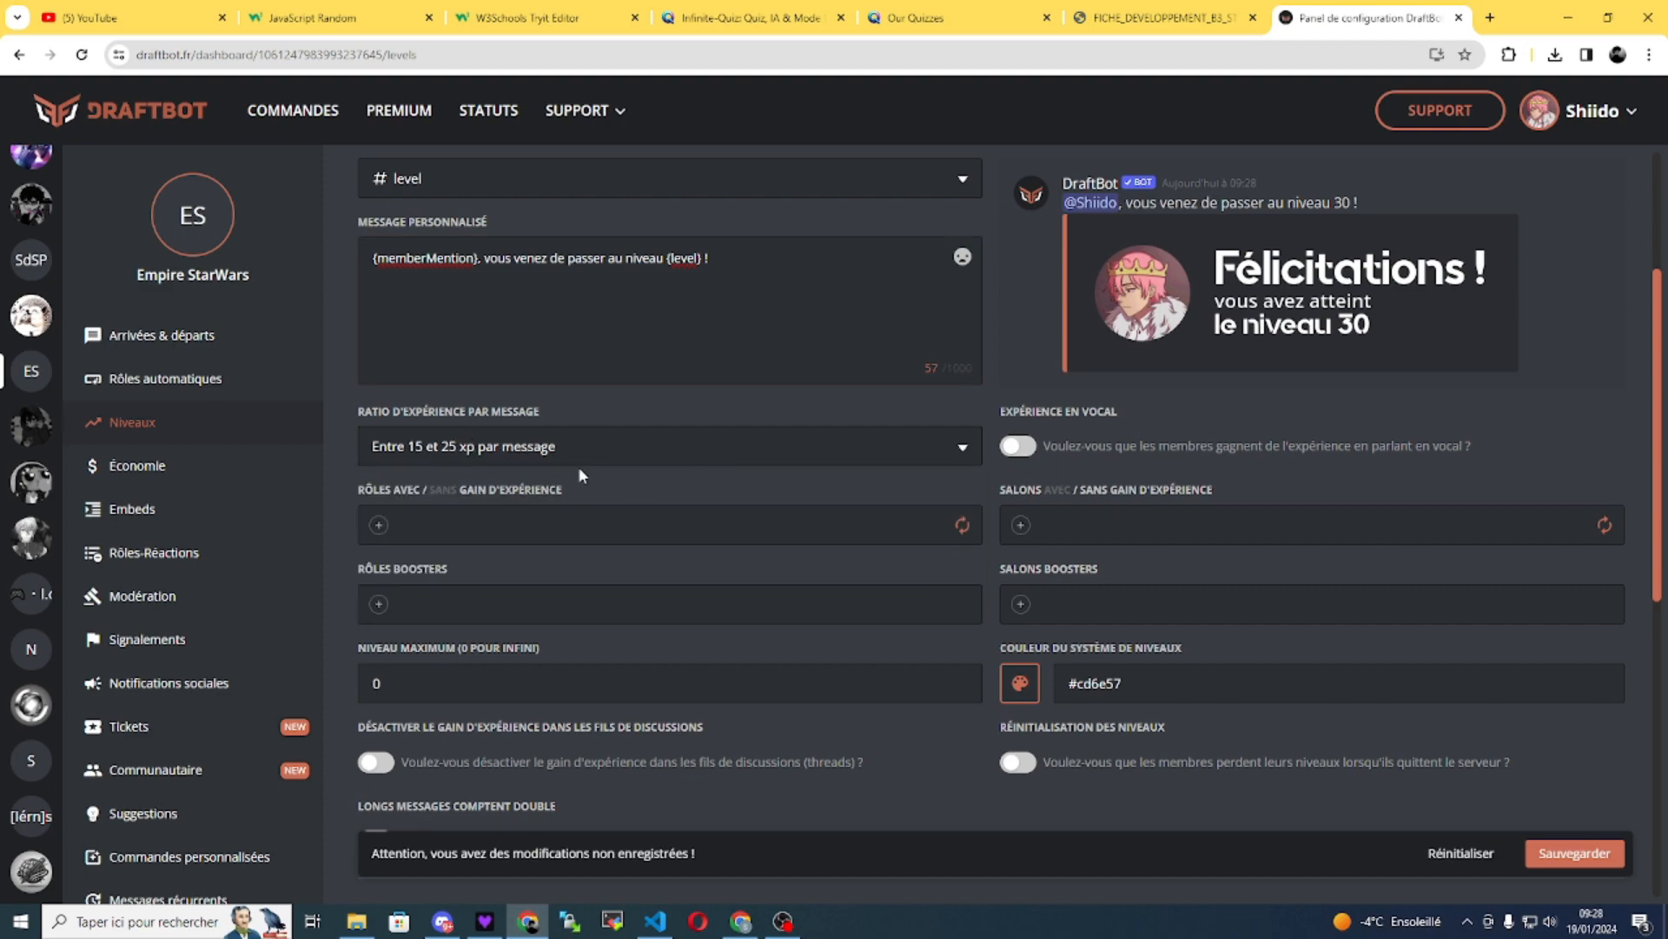
click(496, 453)
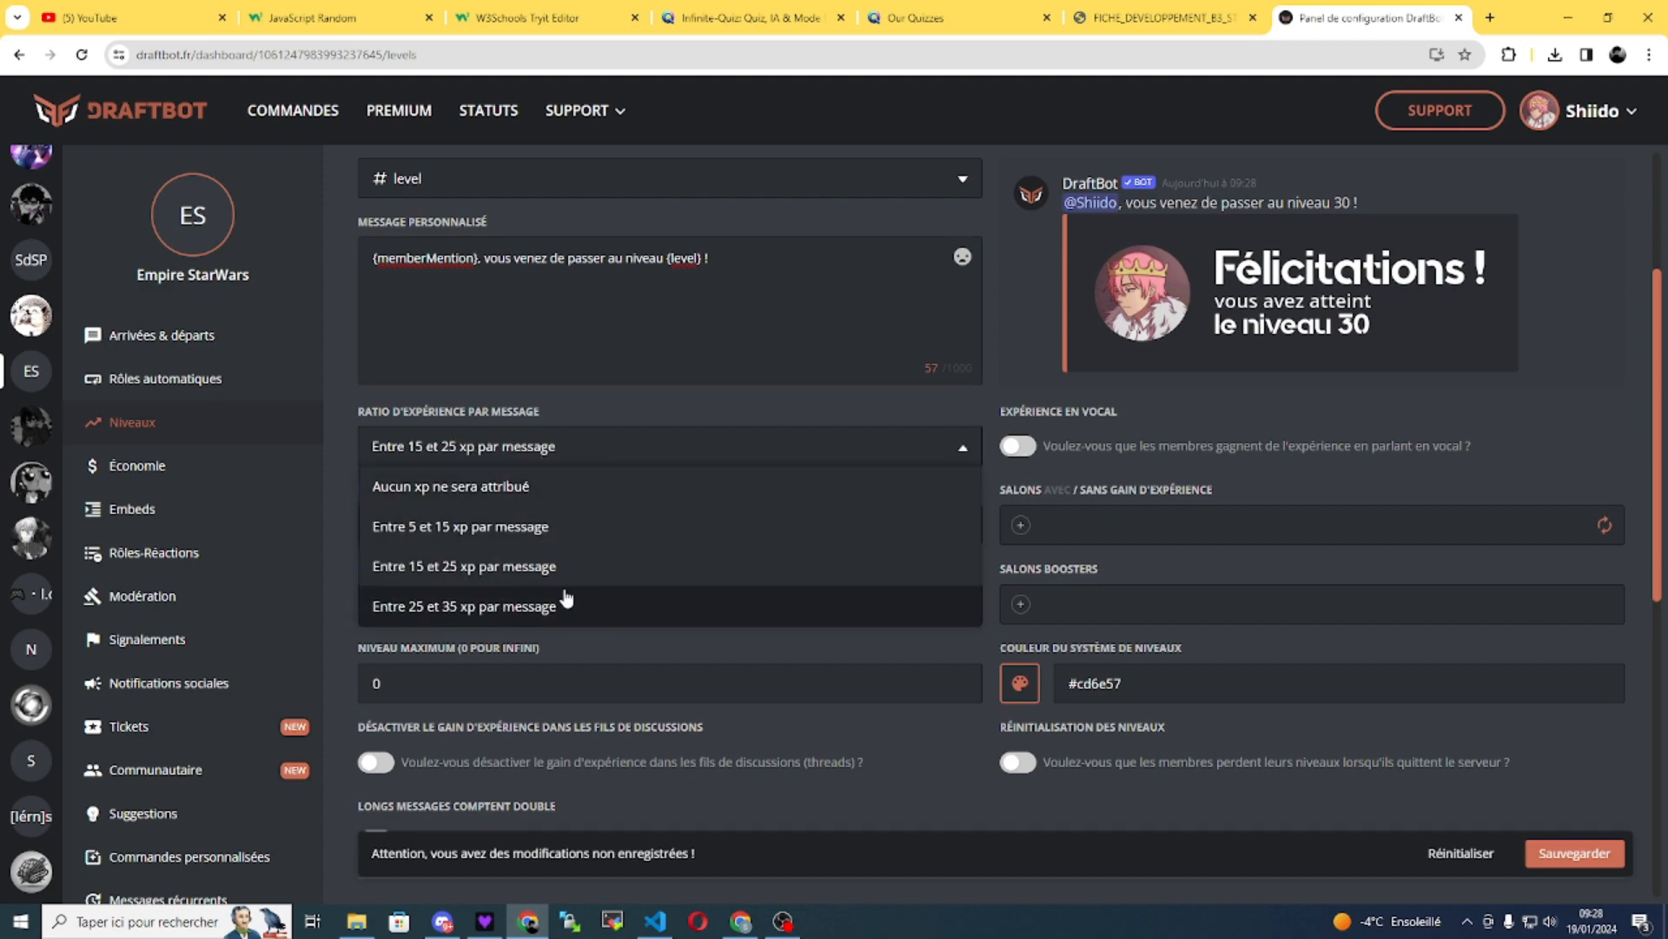
scroll(491, 600, down, 1)
click(491, 521)
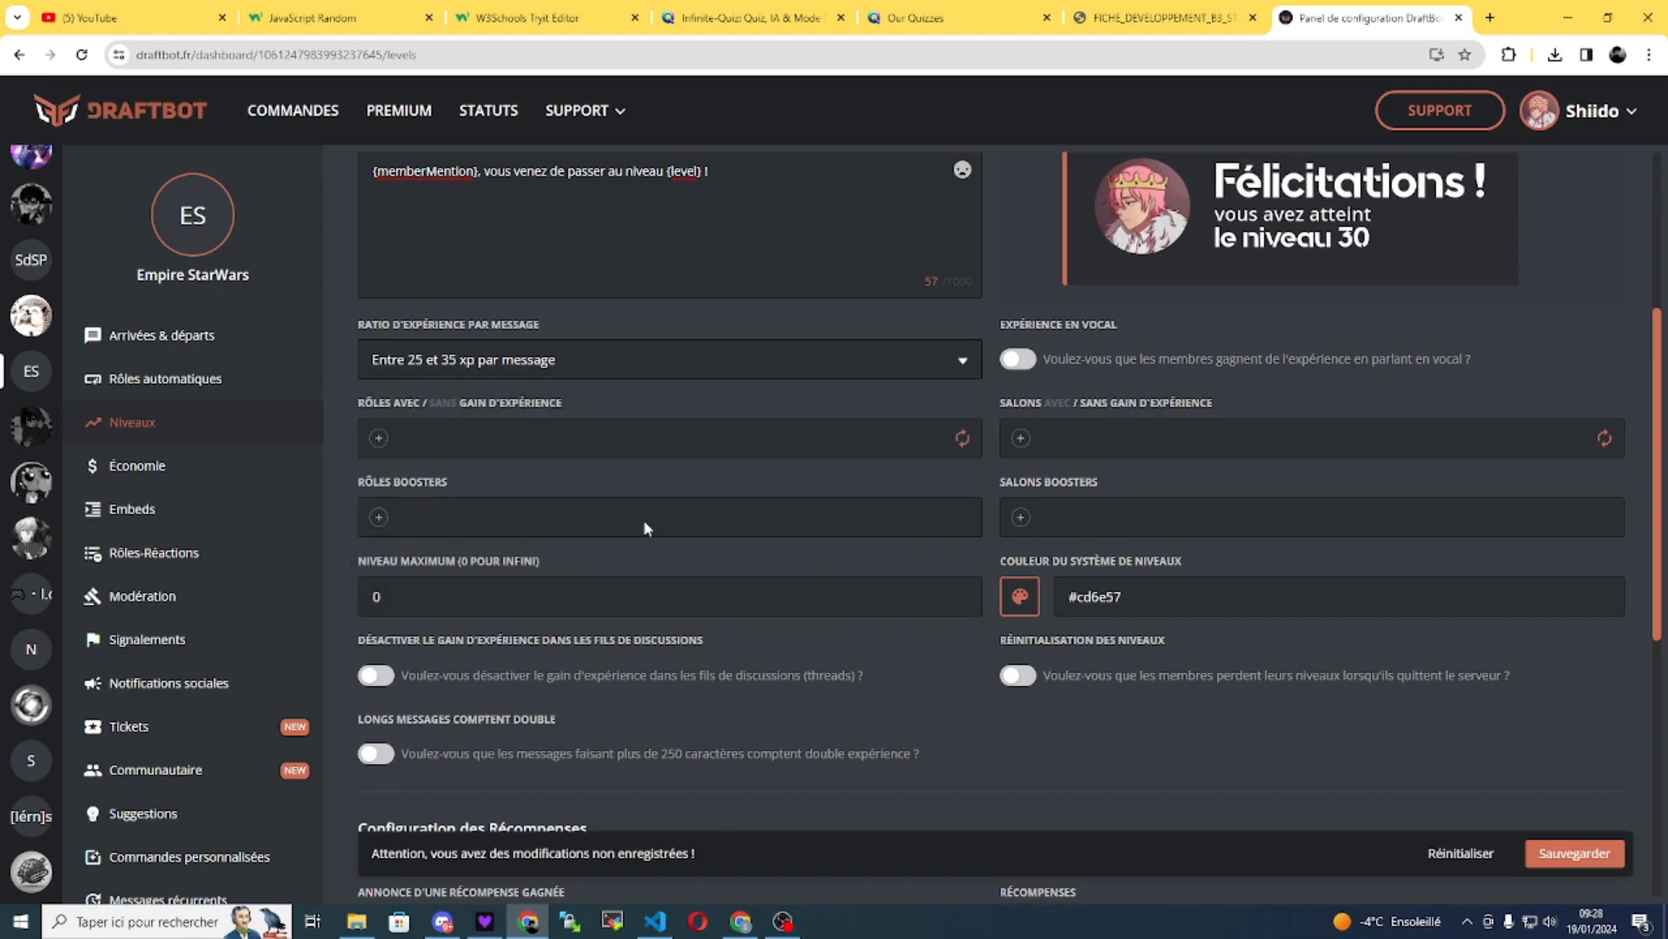
click(519, 359)
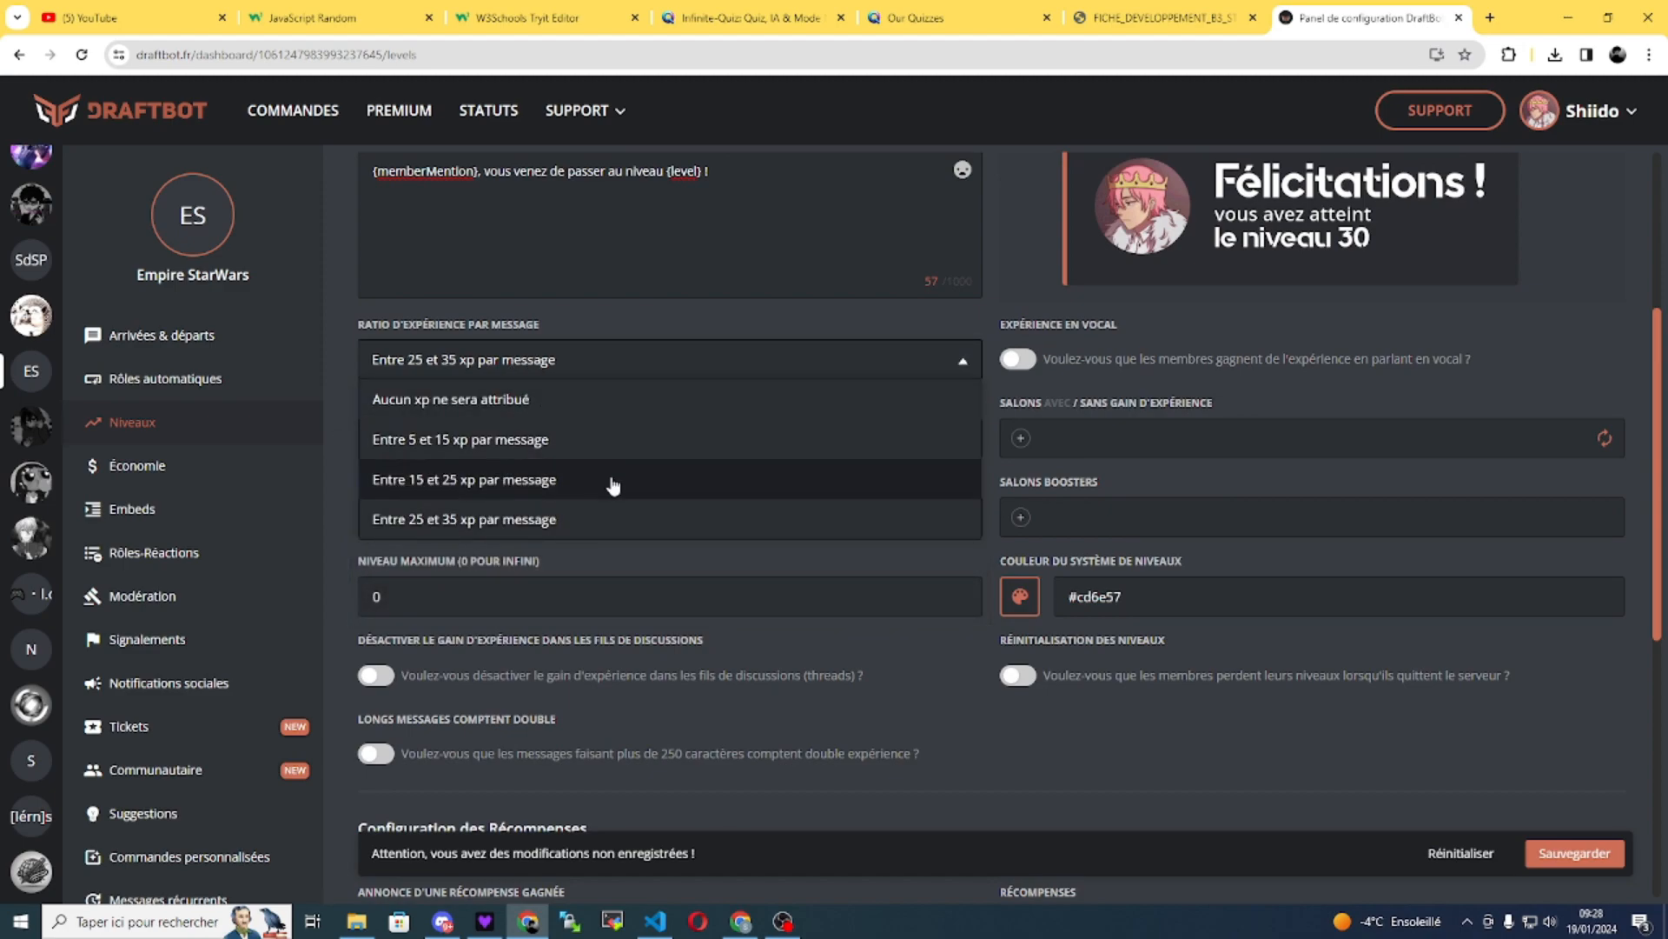
click(541, 490)
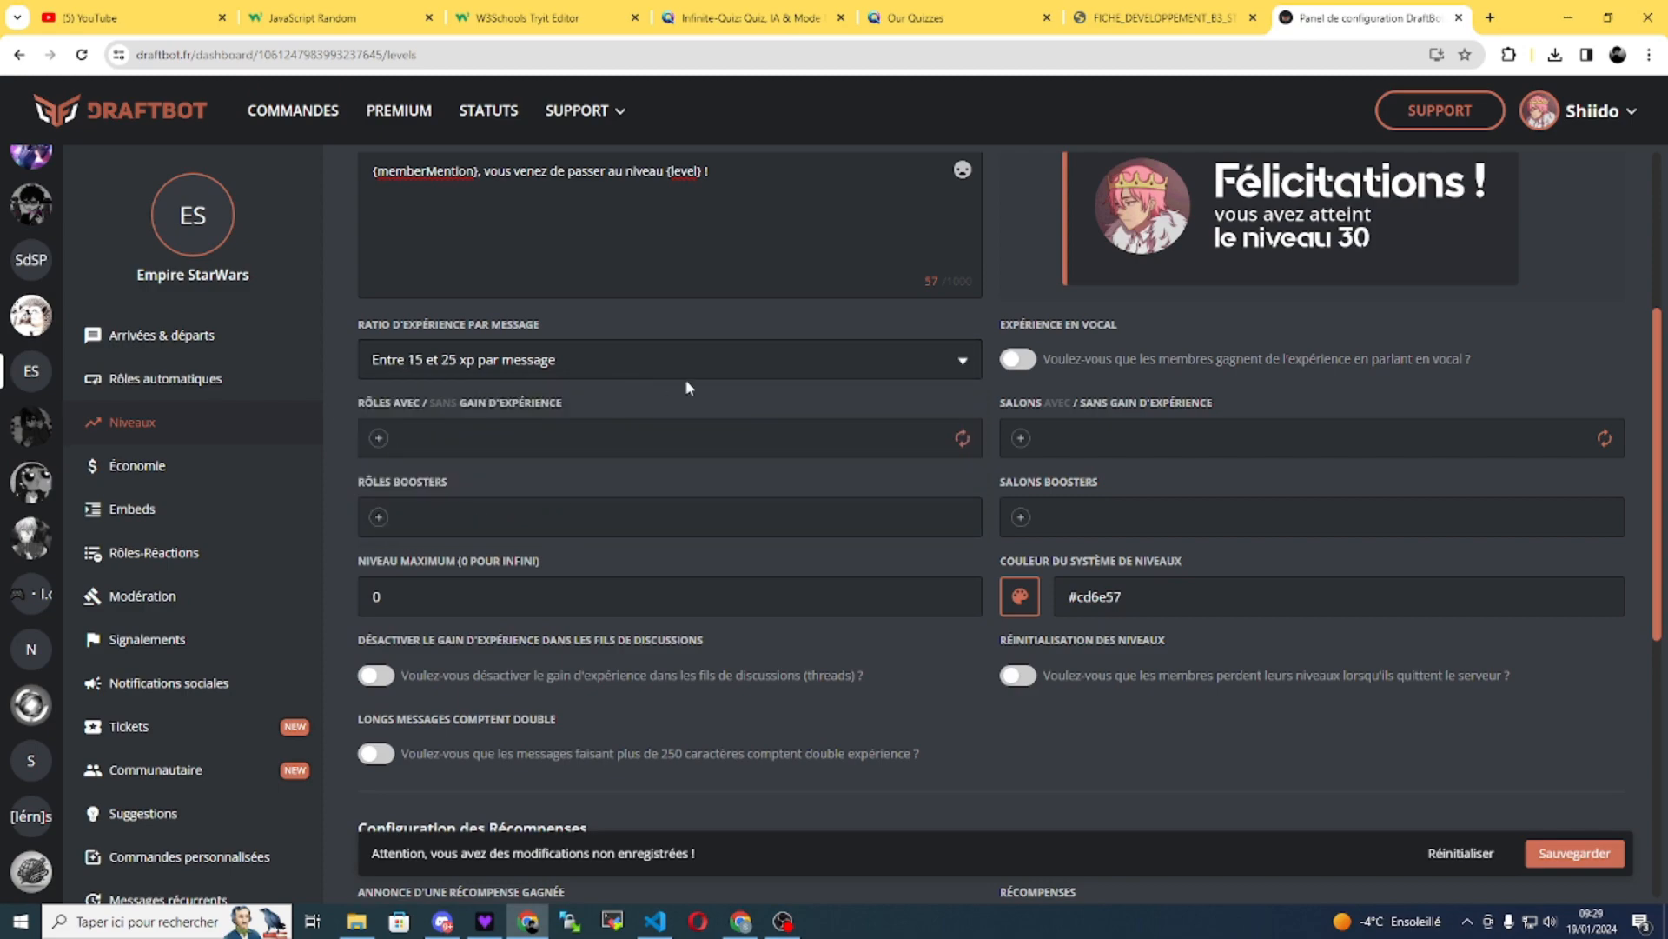
- Switch the role experience rule to "sans gain d'expérience" and add the Sith role to it
click(435, 405)
click(381, 438)
click(423, 566)
- Add the débats channel to the list of channels without experience gain
click(1020, 437)
scroll(1199, 533, down, 5)
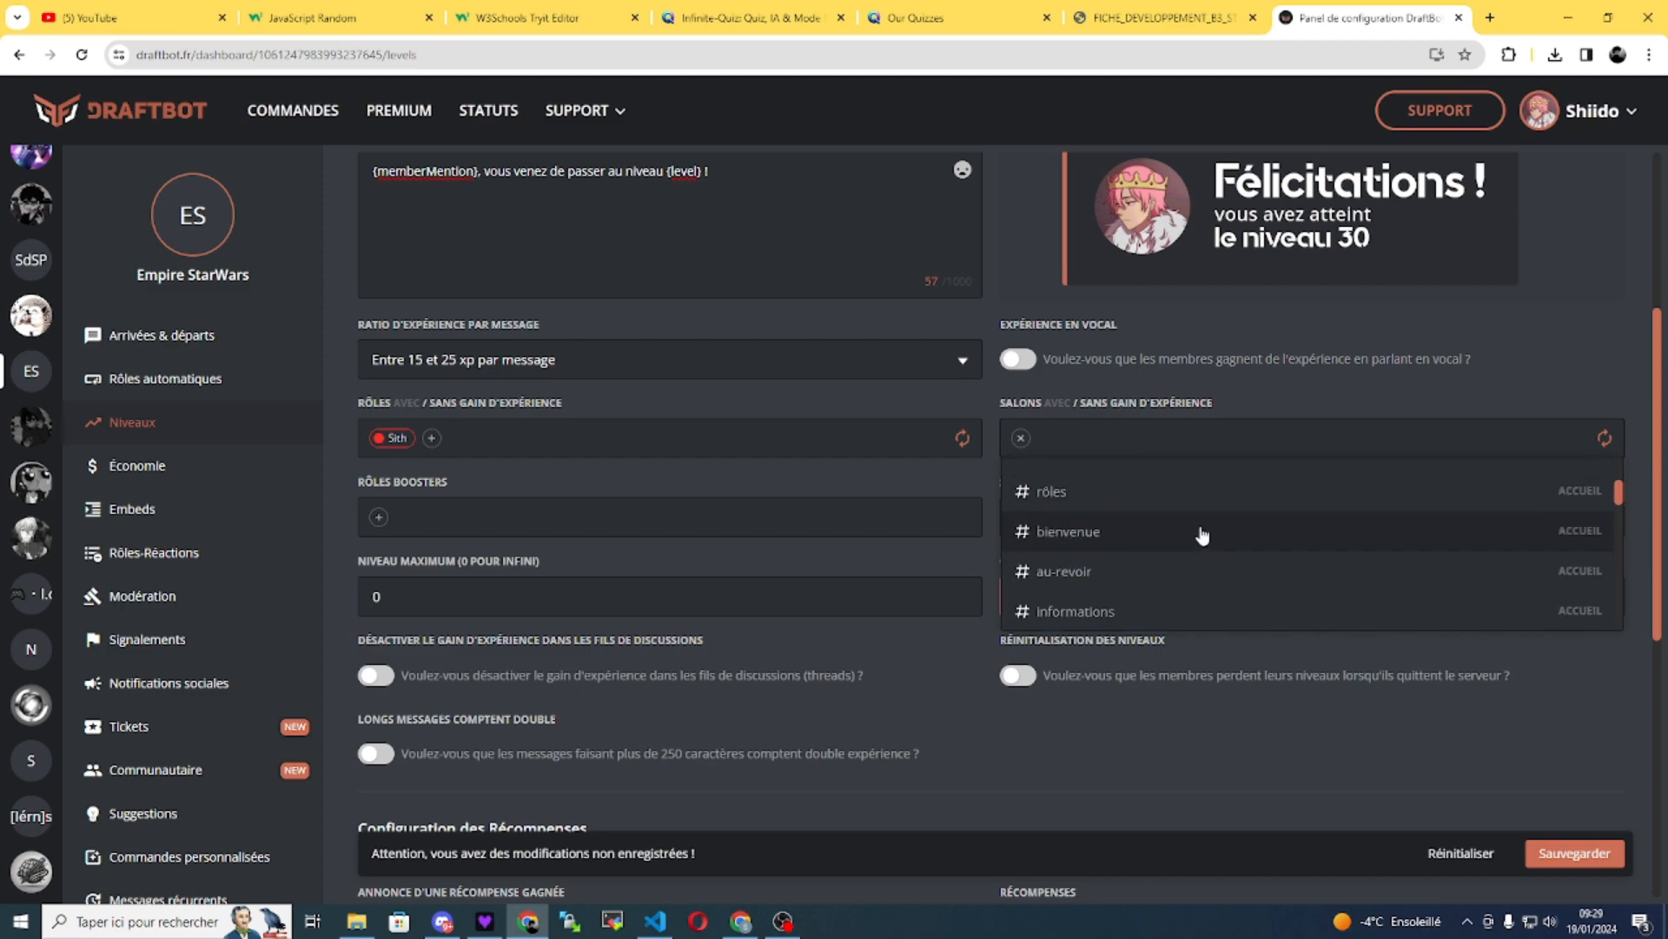
scroll(1216, 556, down, 5)
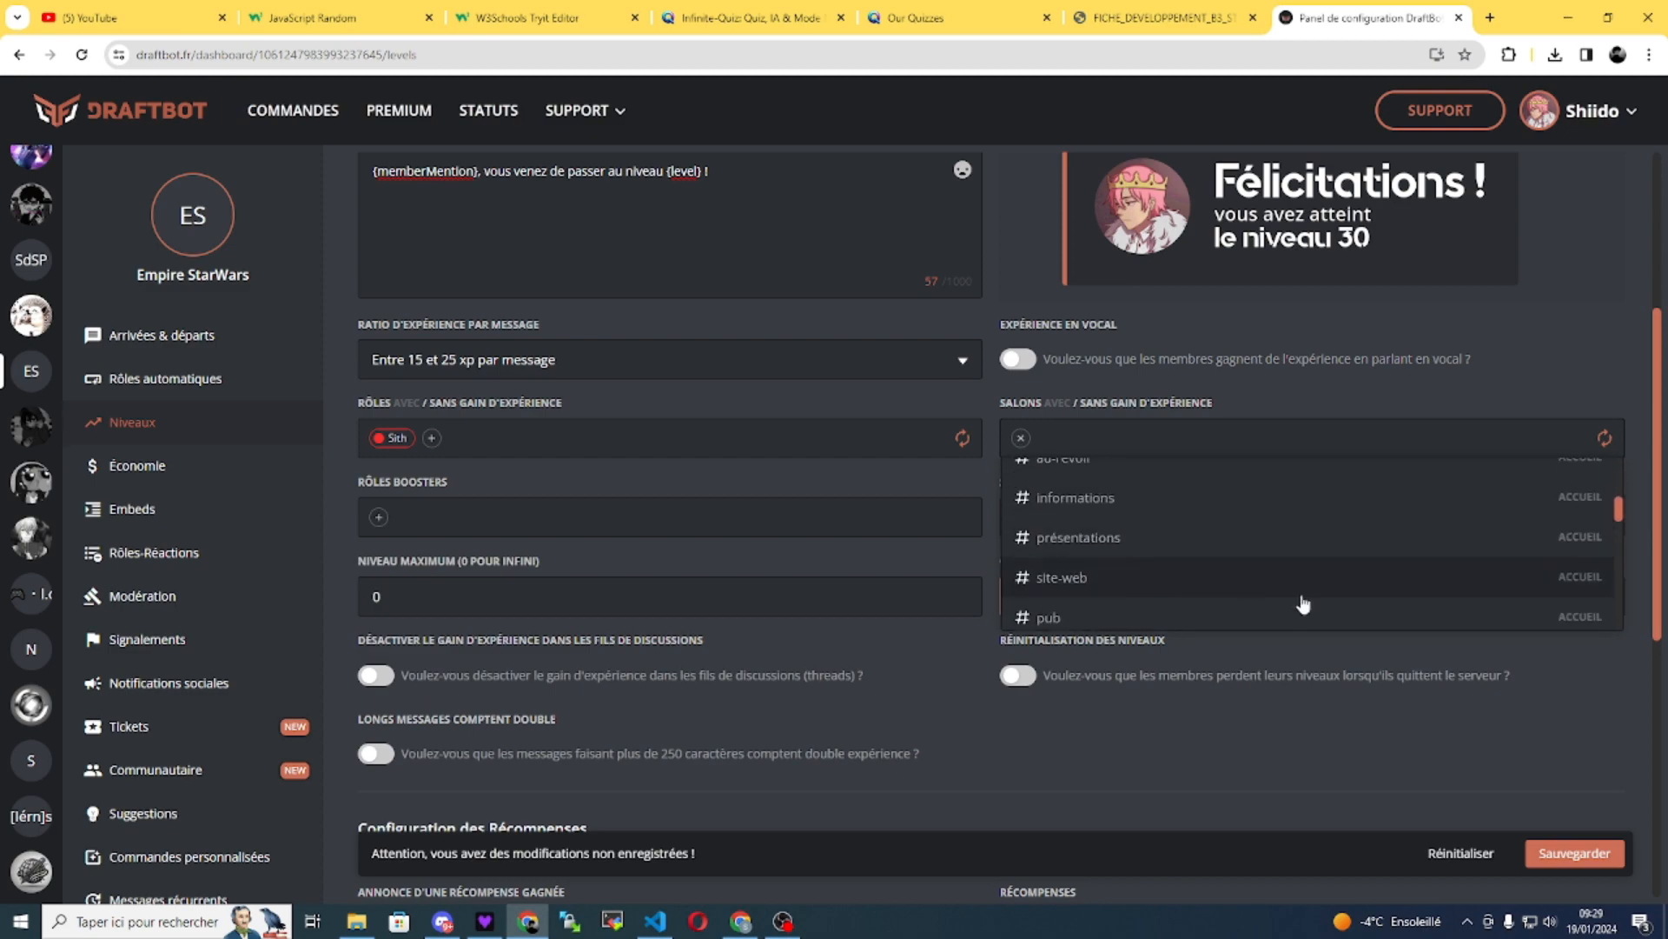
click(1106, 560)
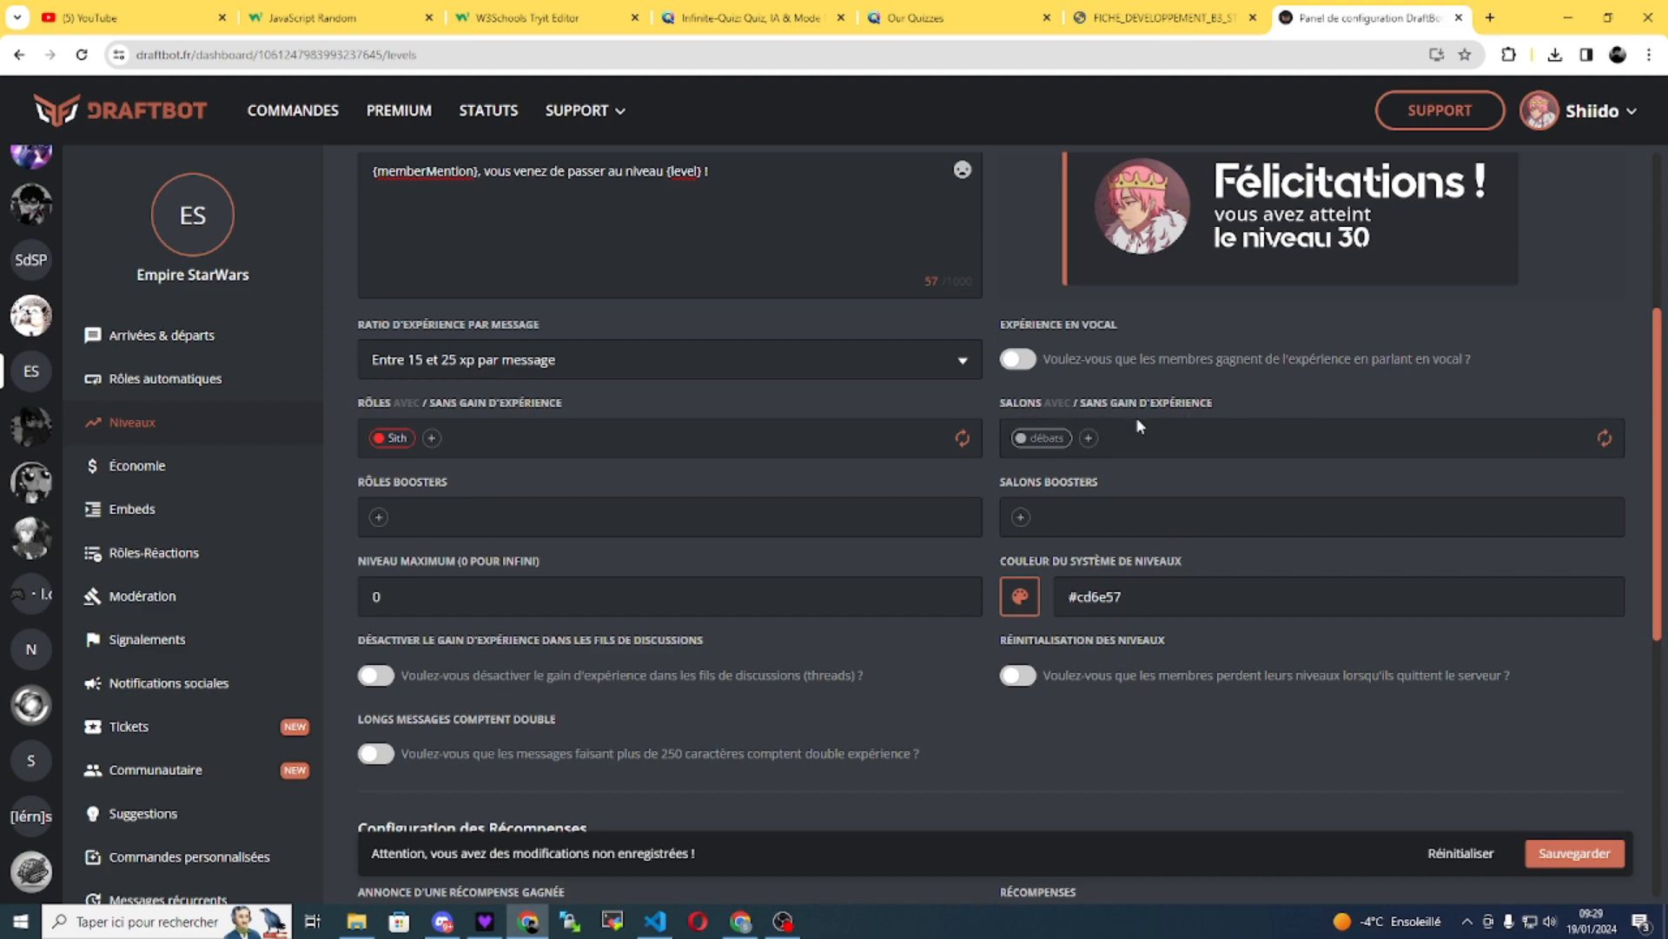
scroll(615, 450, down, 1)
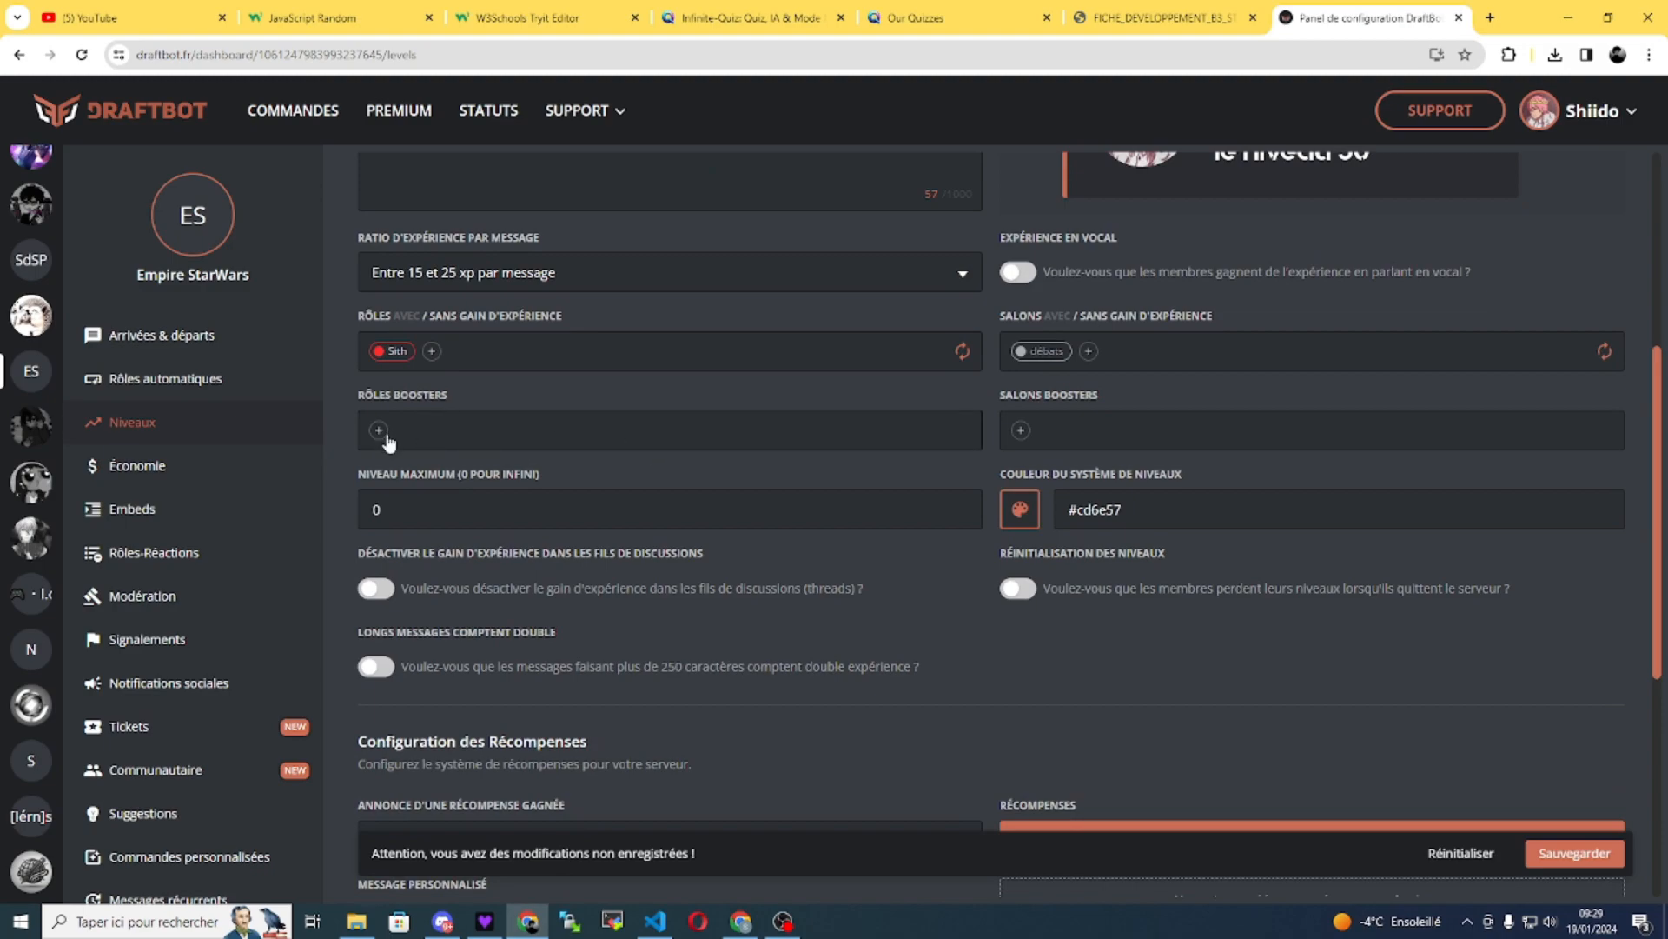
click(379, 430)
scroll(556, 513, down, 5)
scroll(555, 486, up, 6)
click(544, 478)
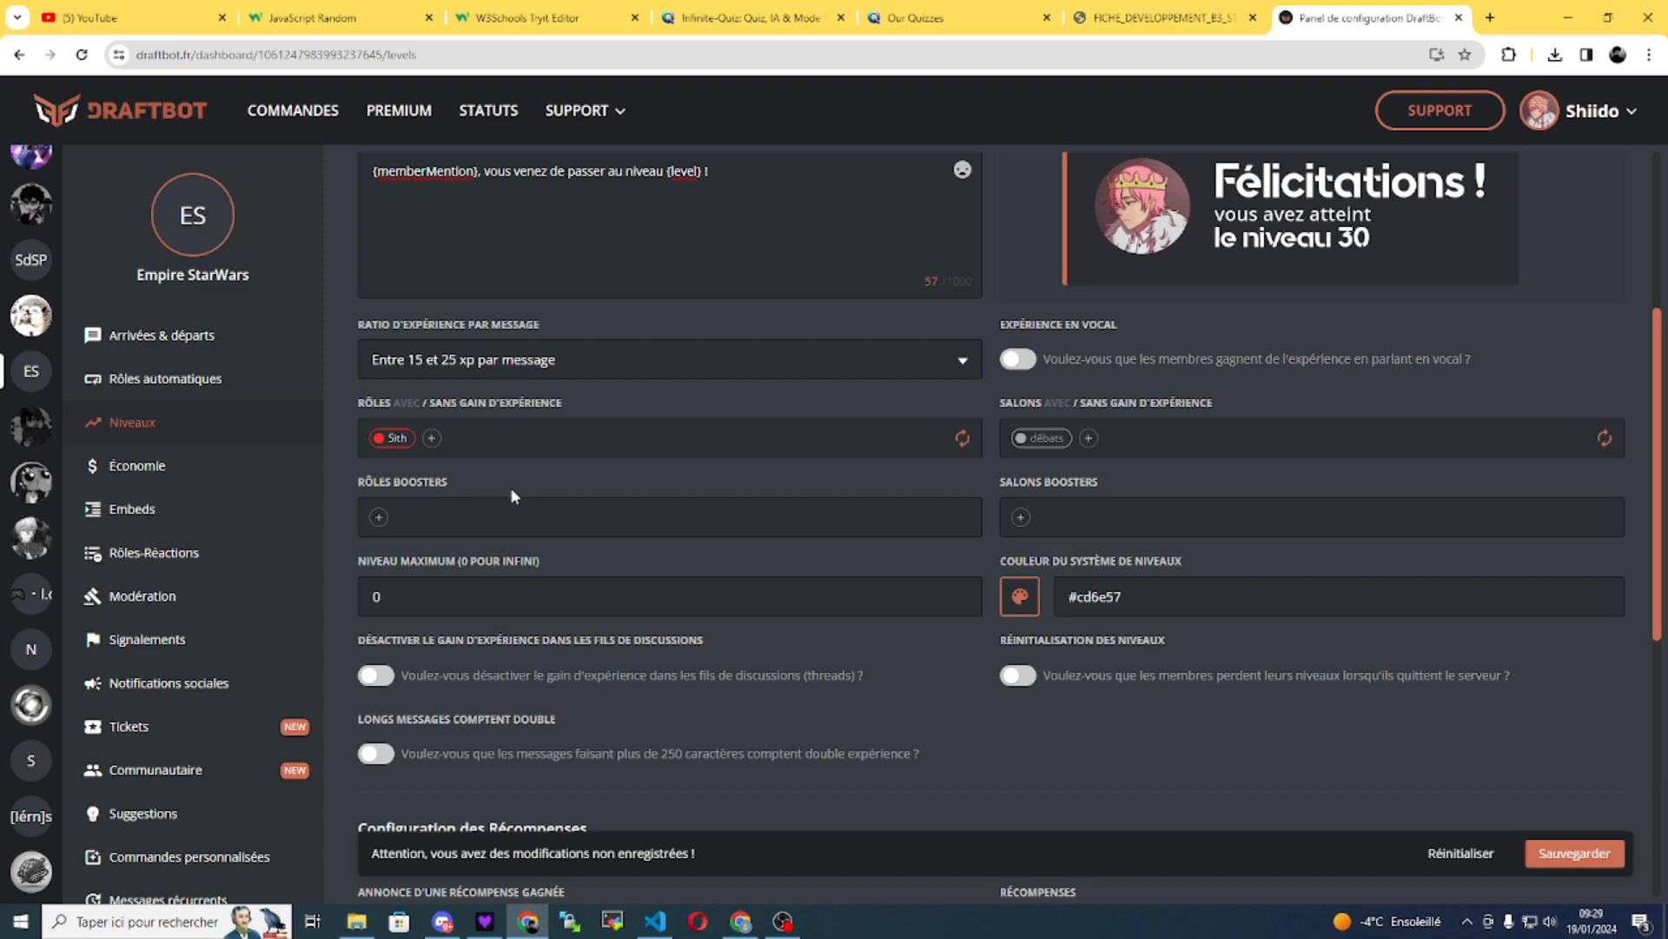
- Check the booster channel choices, and create a boost channel in the ACCUEIL category of the server in Discord
click(1022, 517)
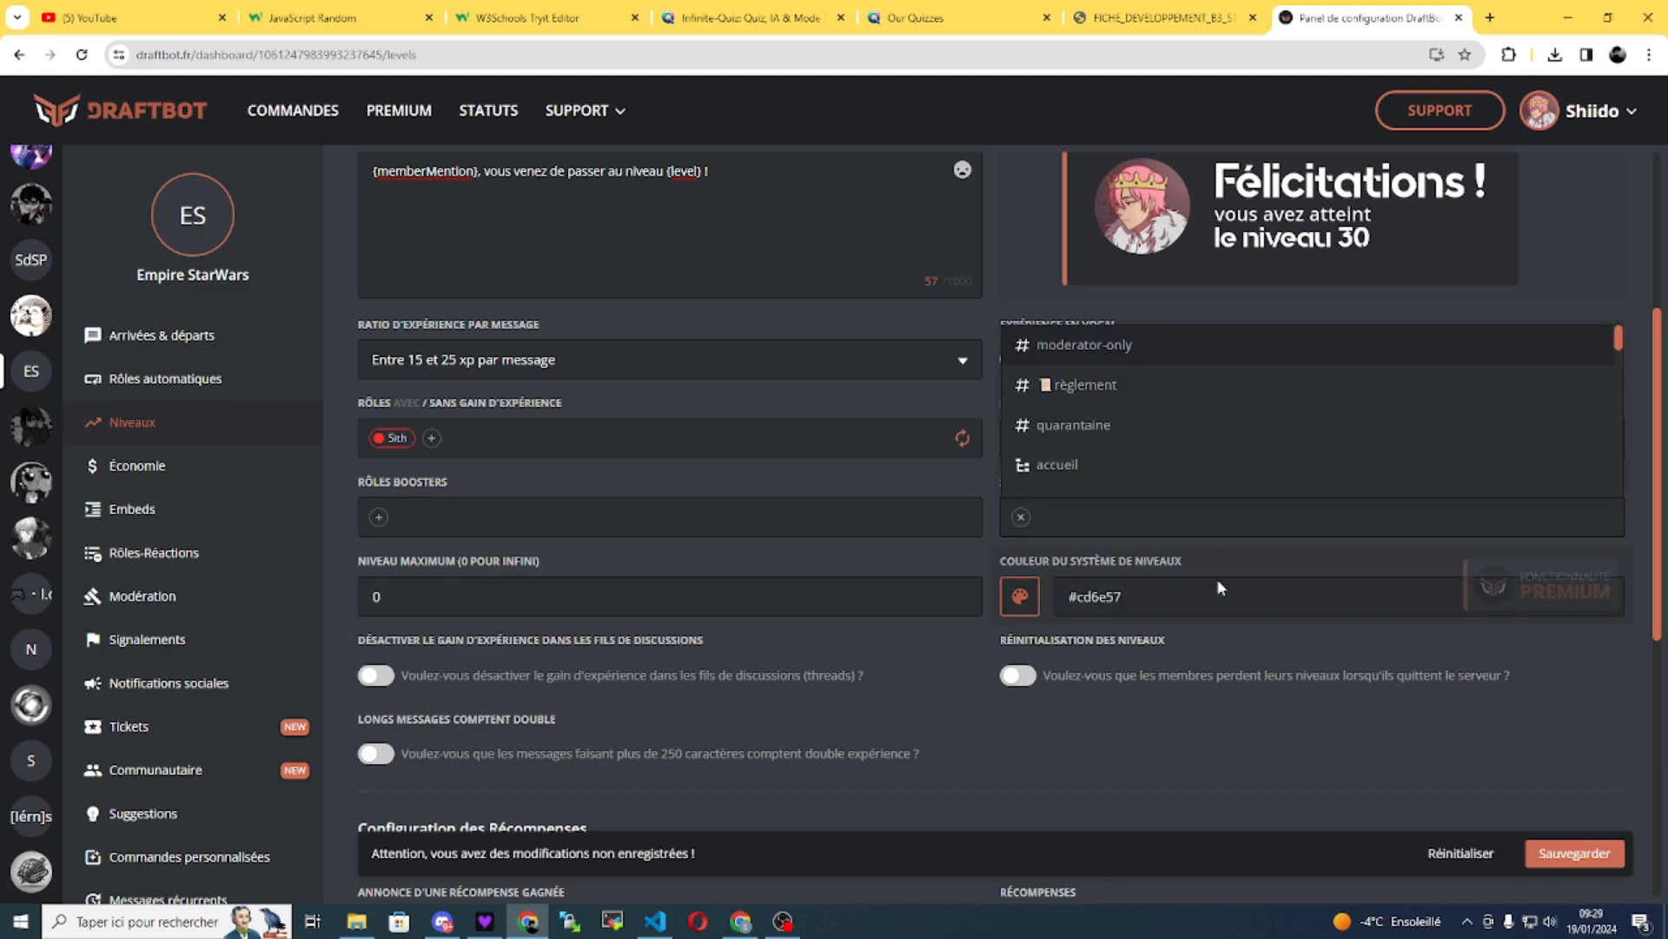
scroll(1182, 434, down, 4)
scroll(1184, 432, down, 4)
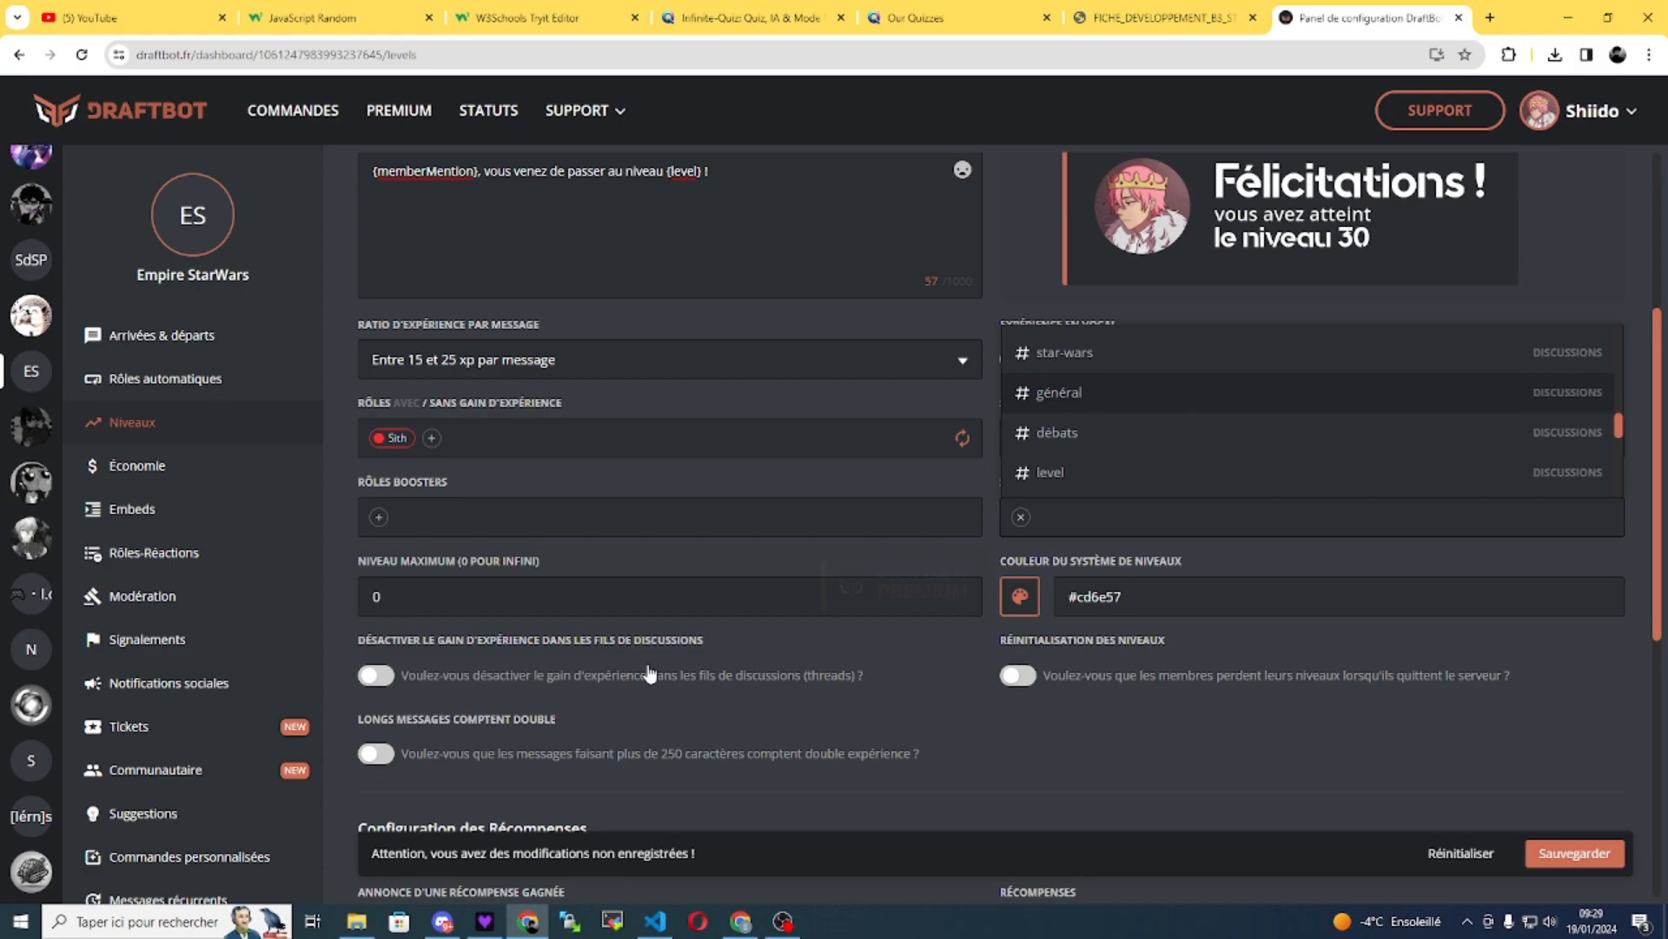
click(443, 921)
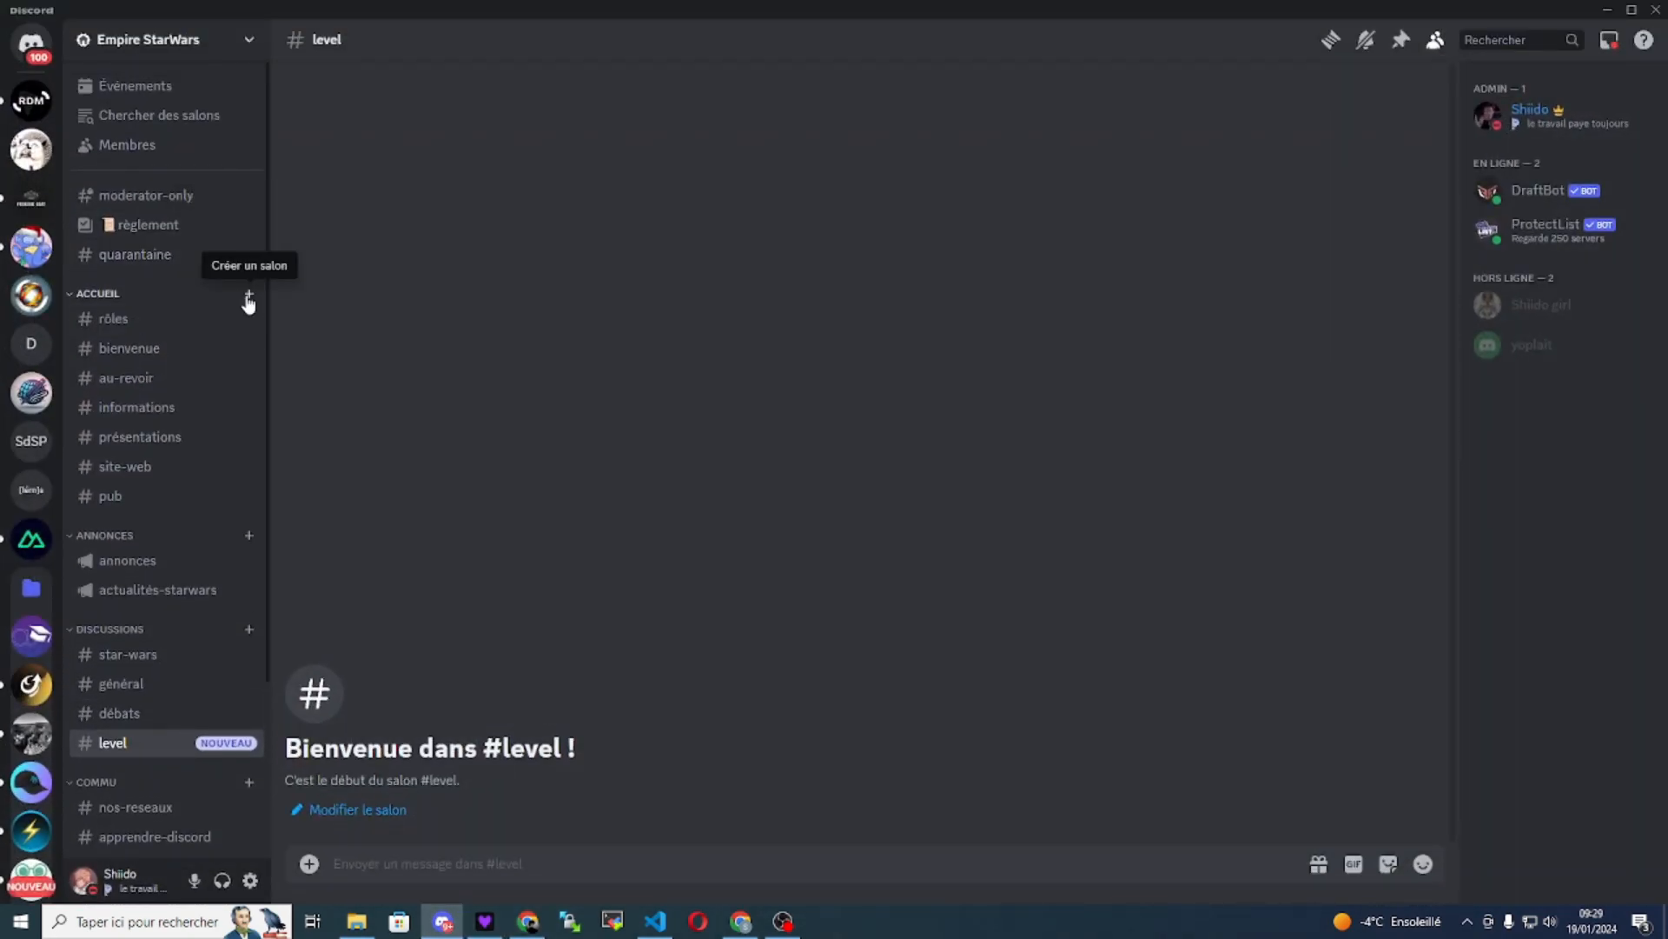
click(248, 294)
text(boost)
key(Return)
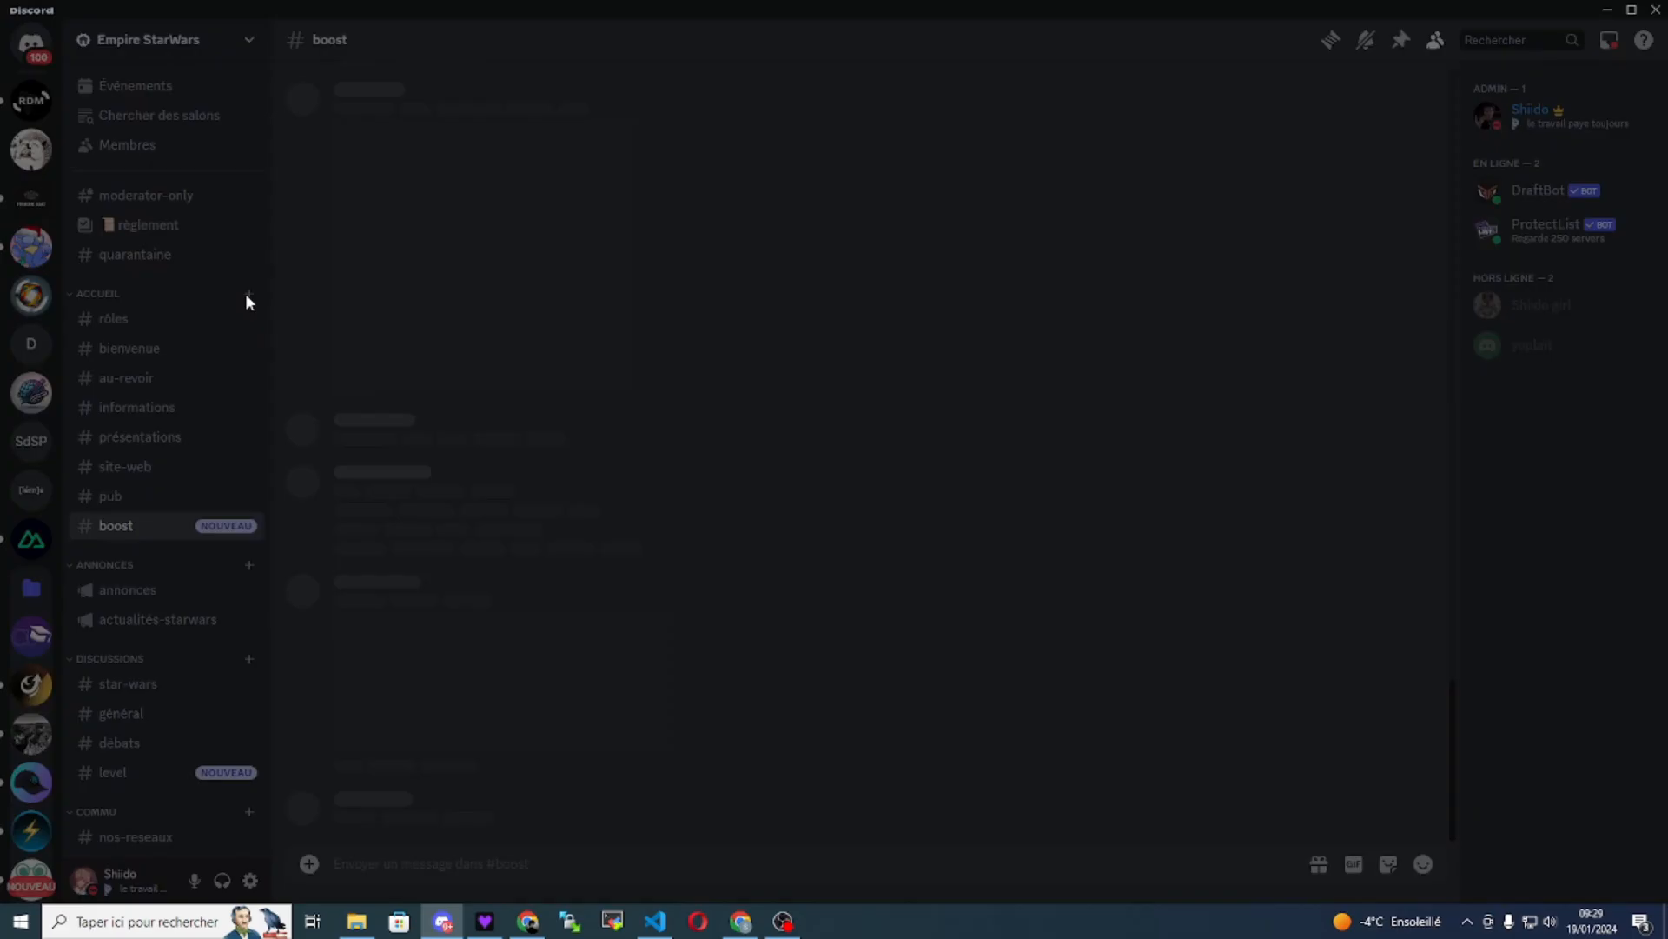
- Switch back to the DraftBot panel, save the pending level settings and reload the page
click(528, 922)
click(1574, 853)
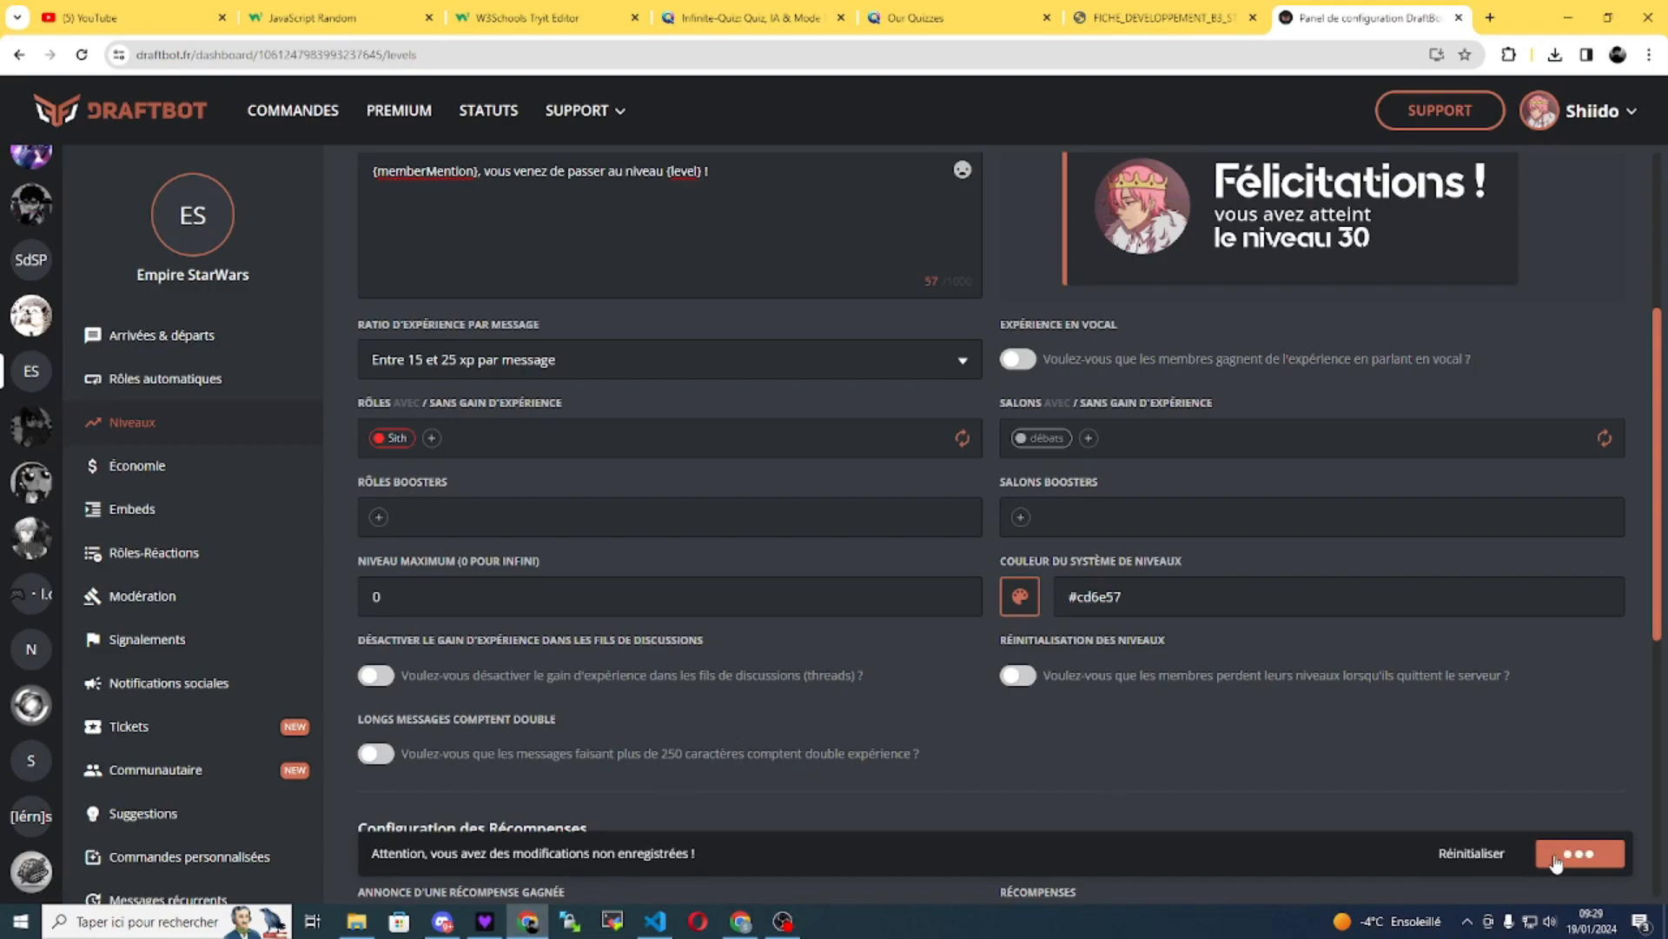
key(F5)
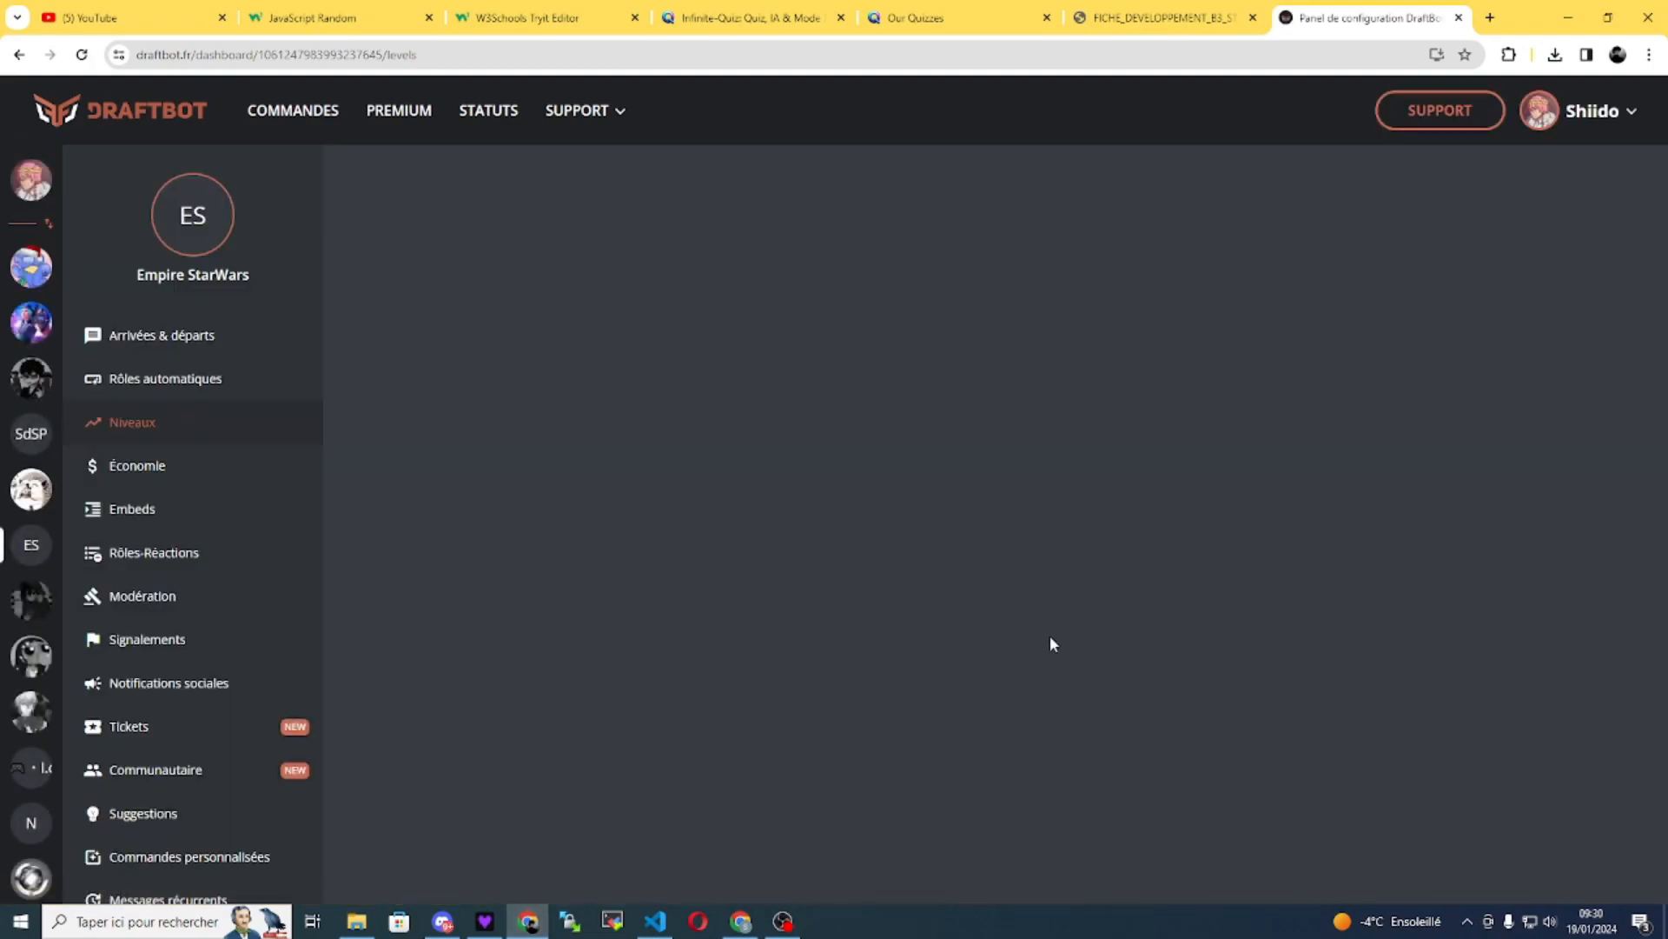
- Add the boost channel to the booster channels with a 3.0 multiplier and save the change
scroll(1050, 634, down, 2)
click(1117, 533)
scroll(1113, 425, down, 5)
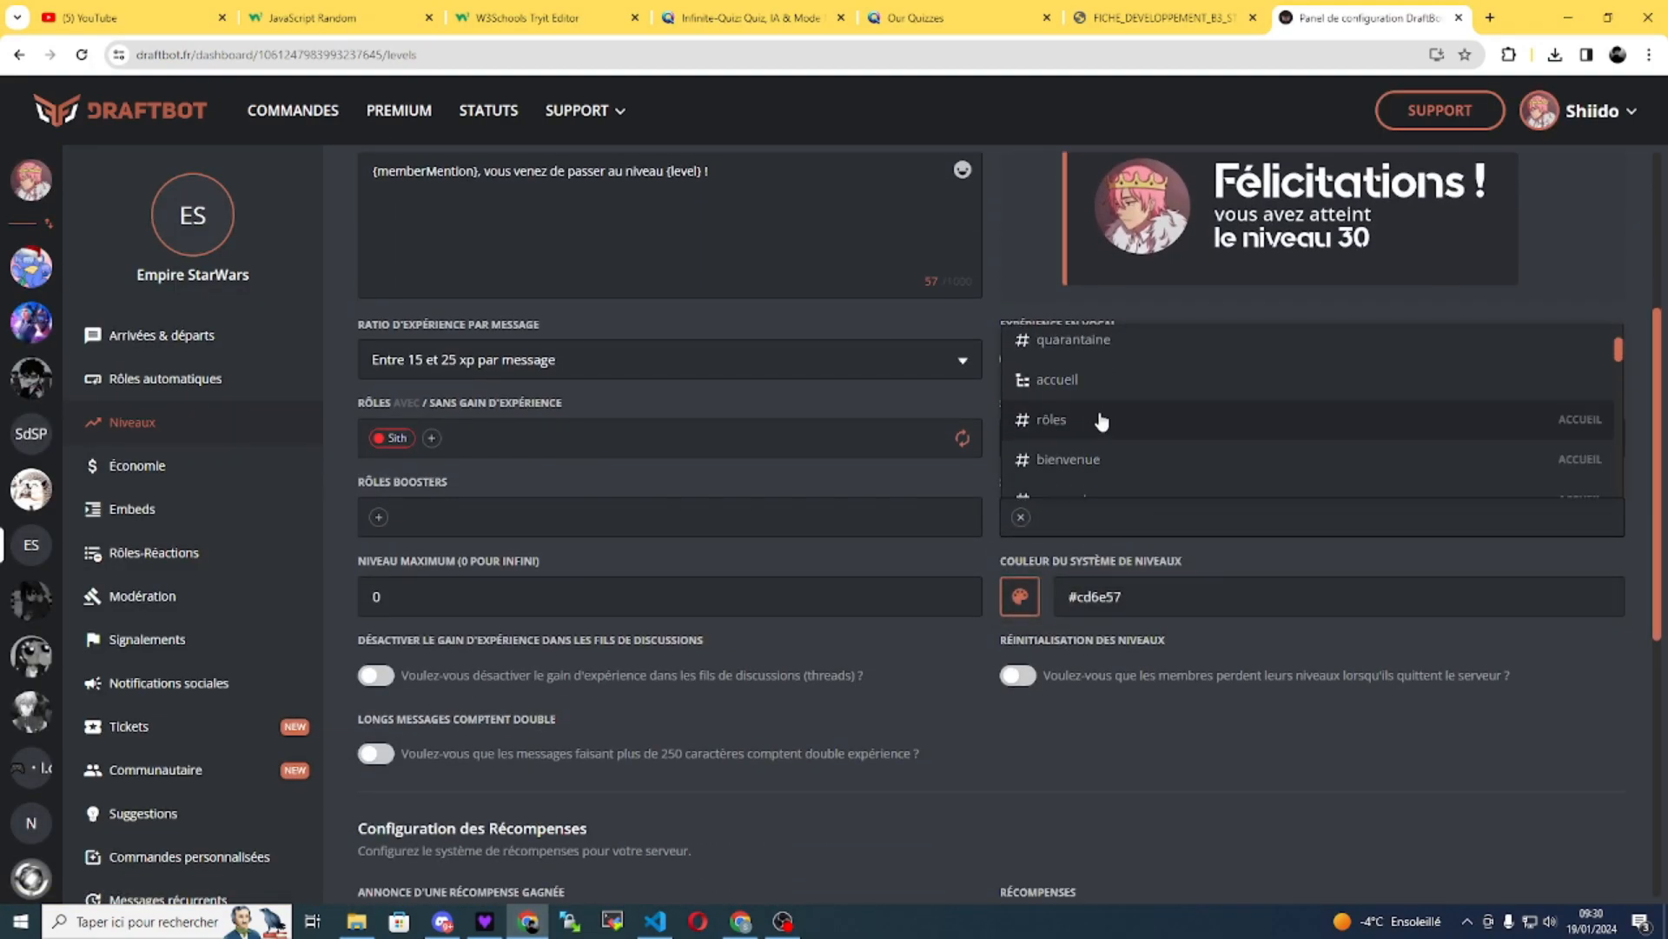
click(1120, 415)
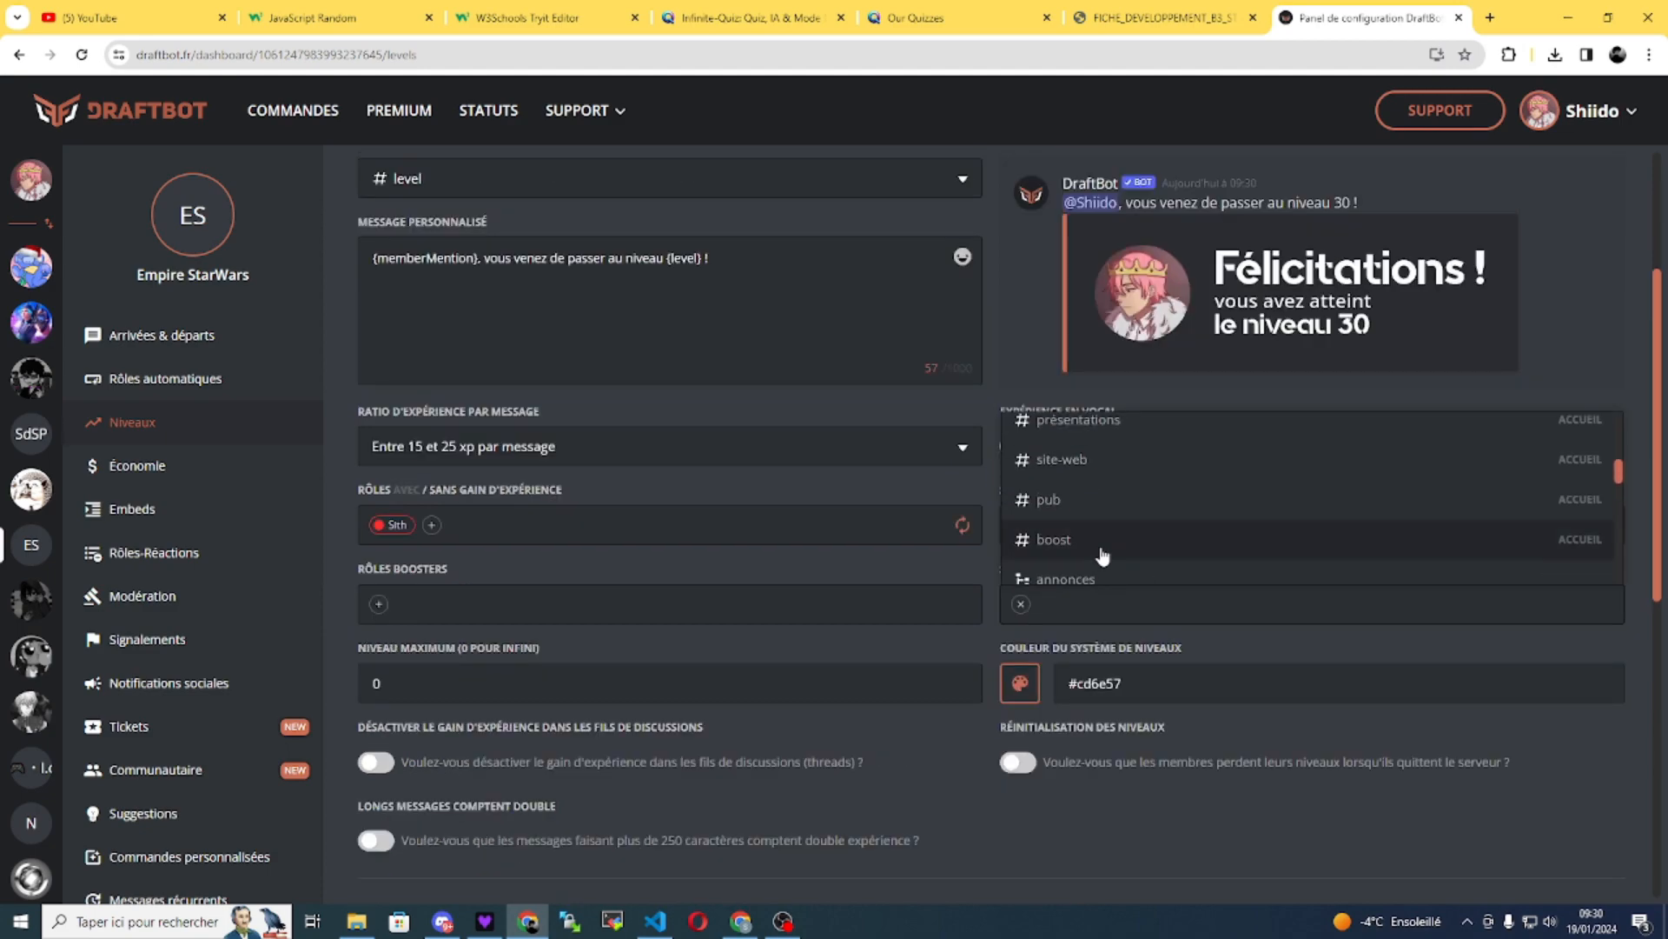
scroll(1082, 540, down, 1)
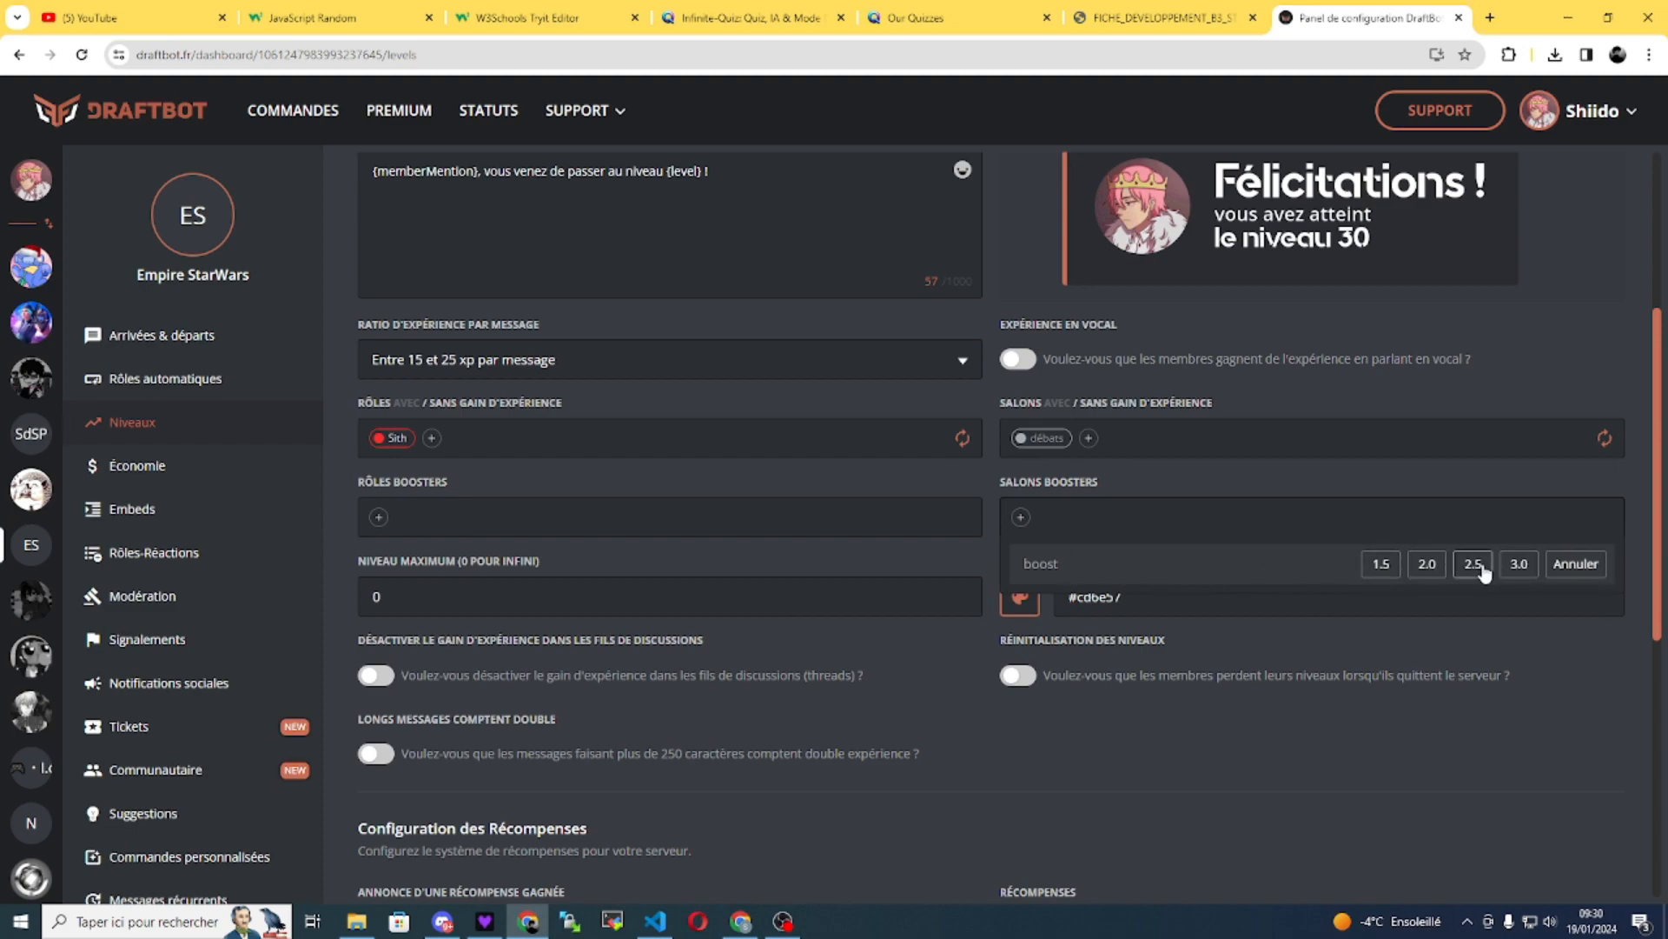
click(1519, 563)
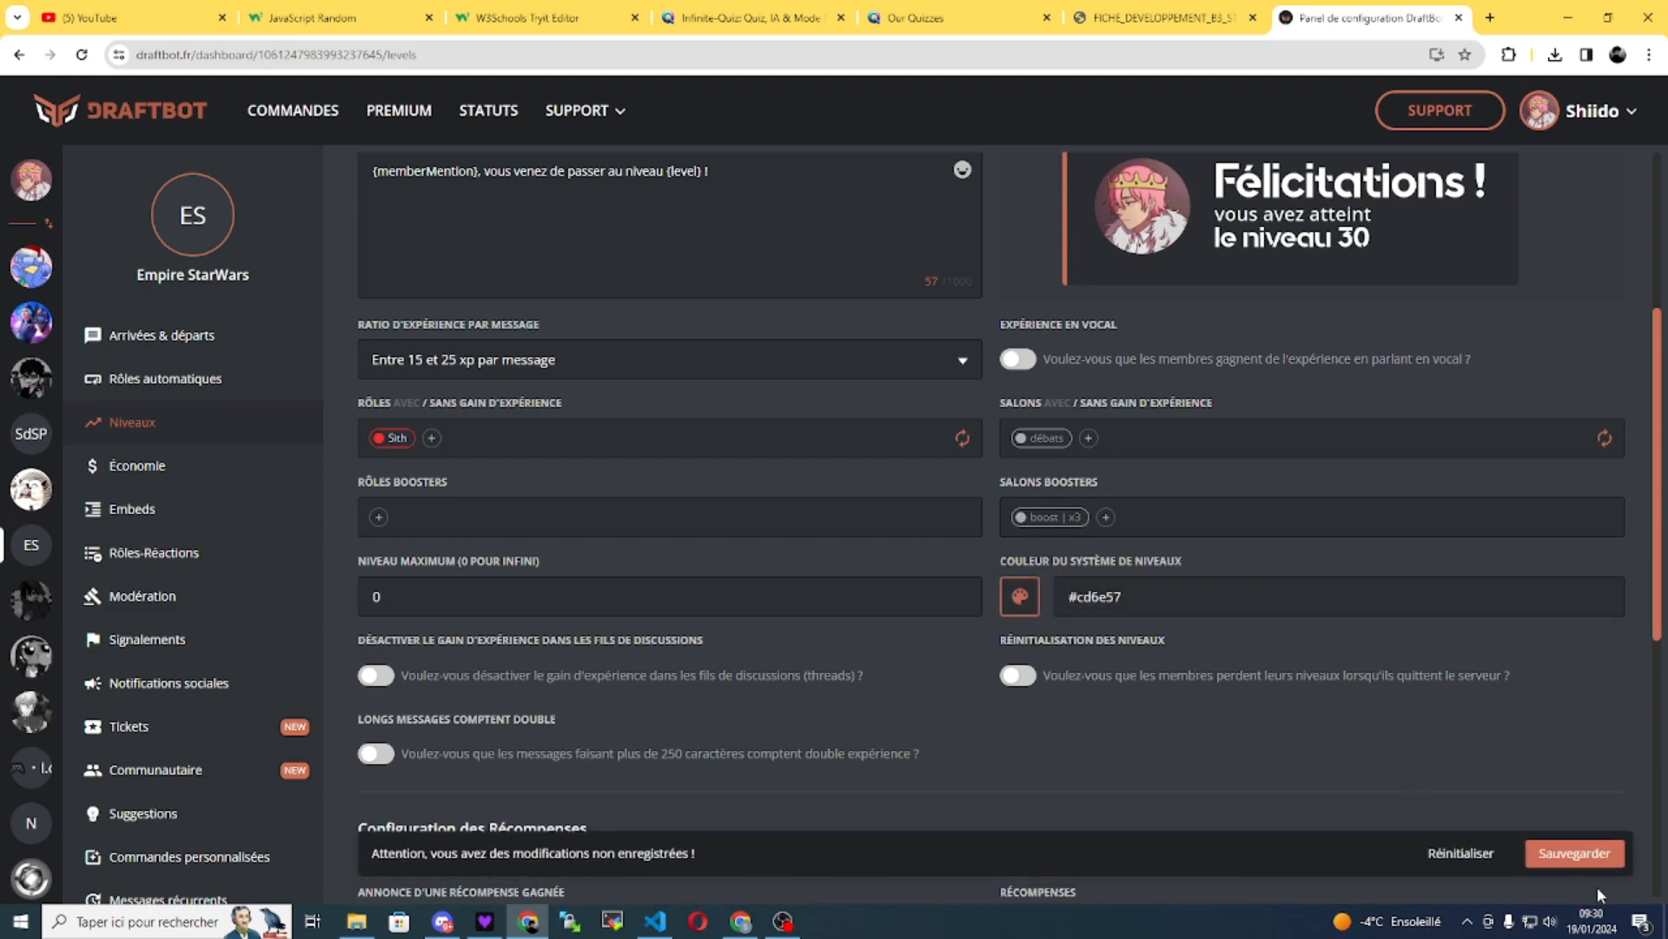
click(1574, 853)
- Try disabling experience gain in discussion threads, and switch the option back off
scroll(842, 617, down, 1)
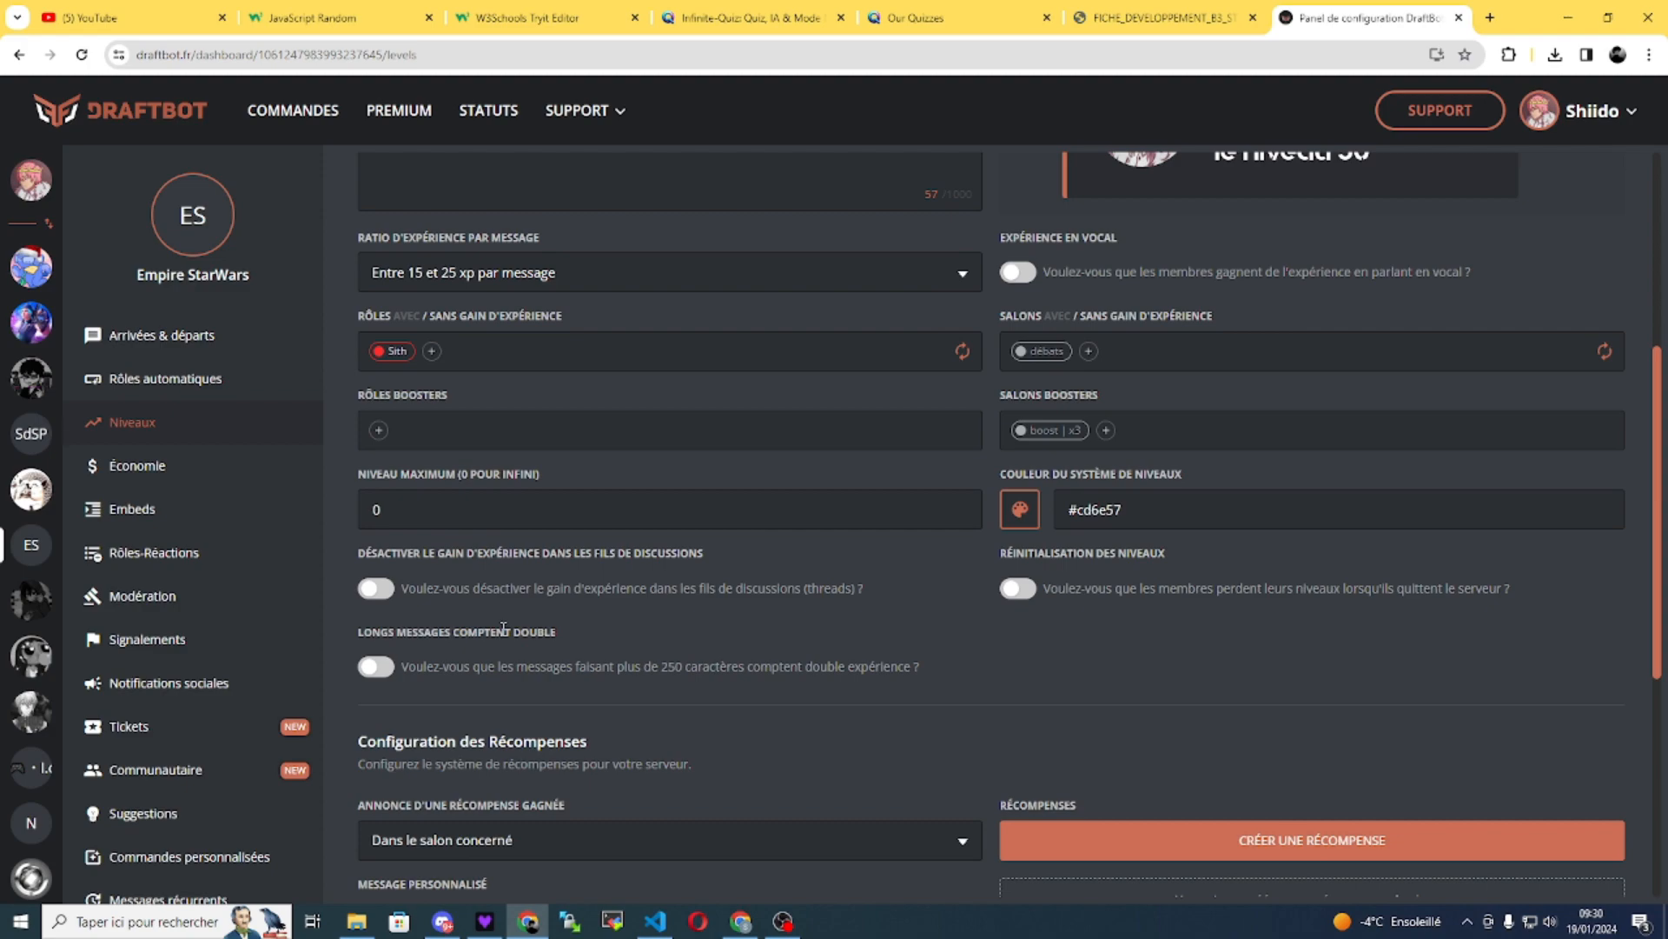
click(382, 592)
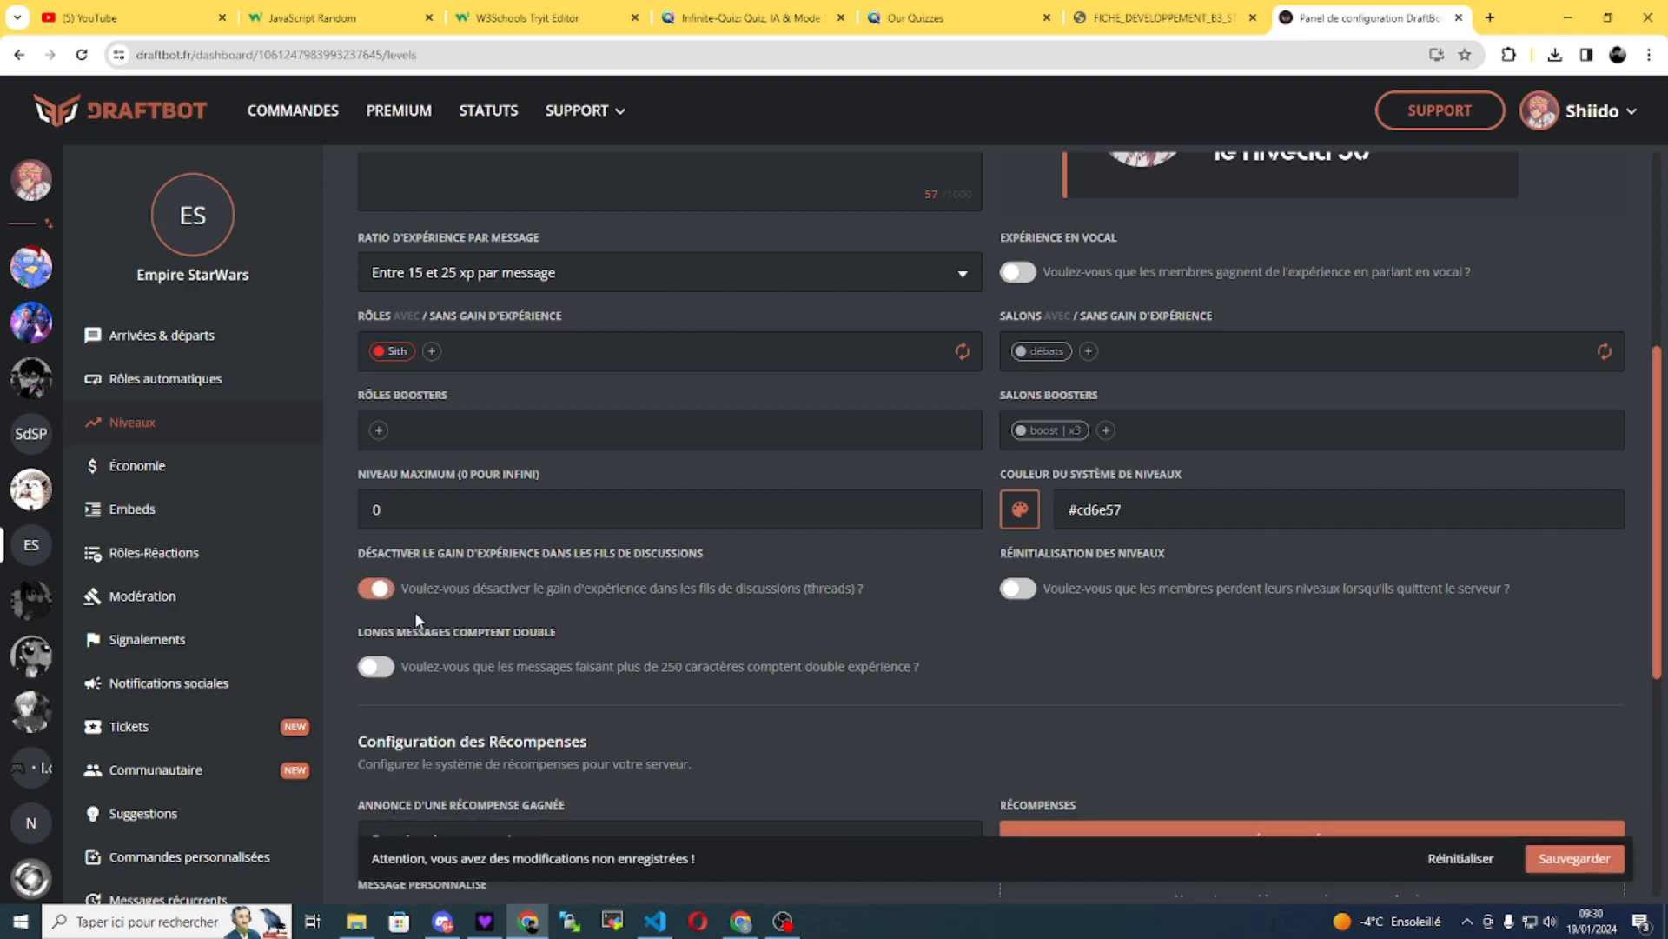
click(388, 591)
click(387, 591)
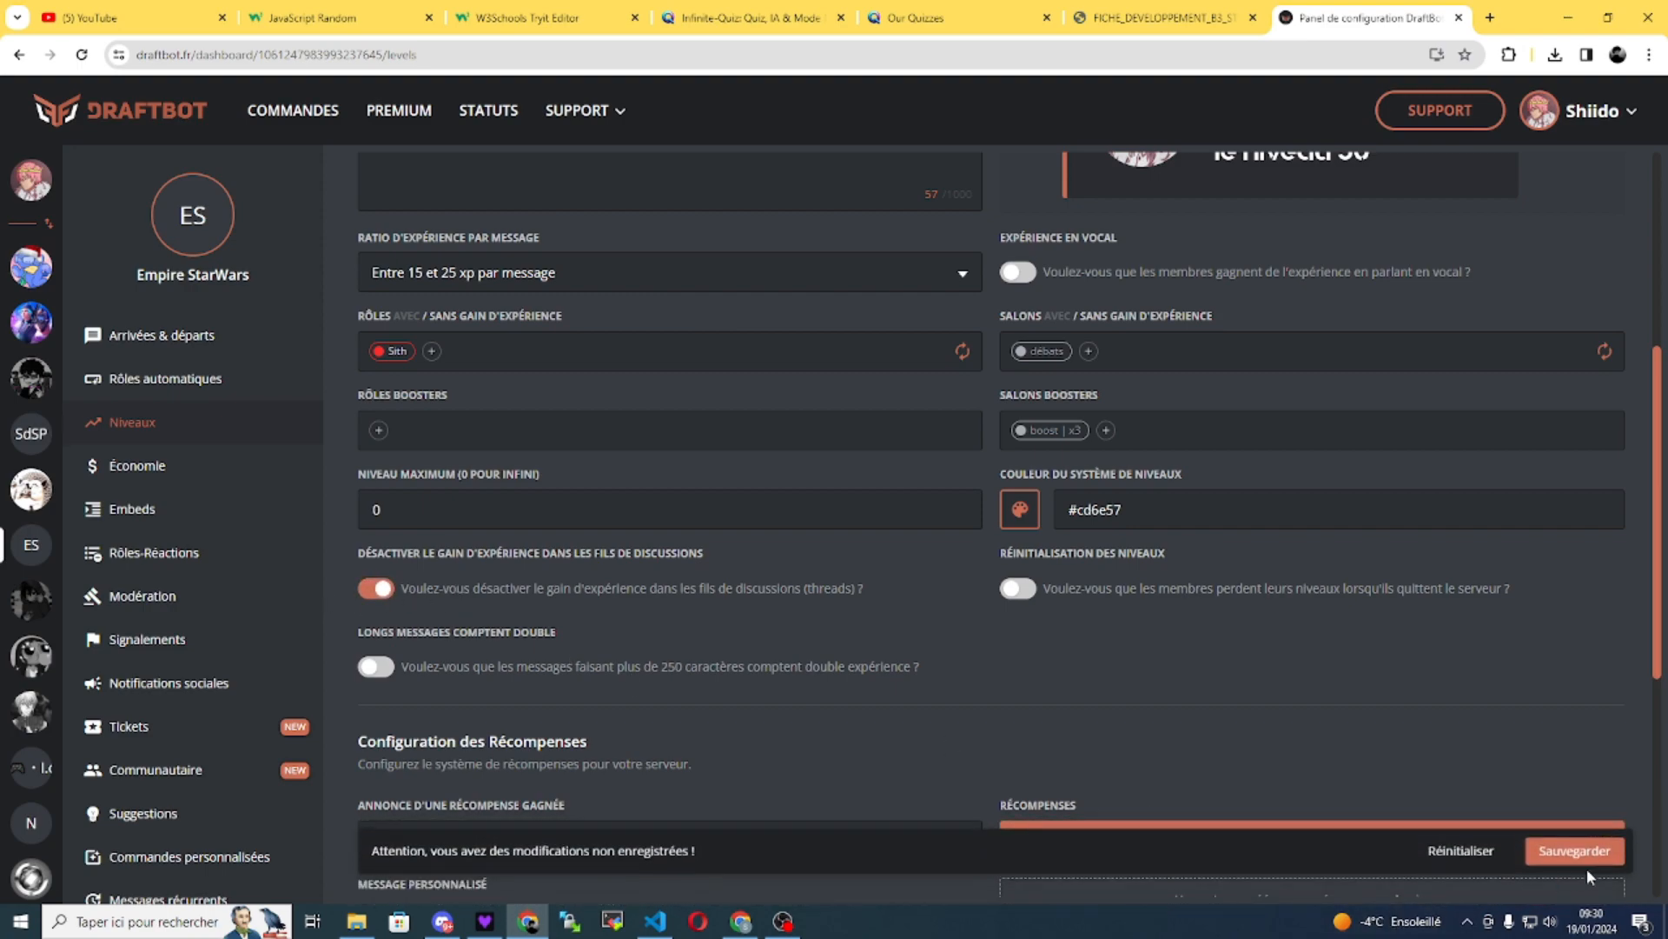
click(375, 591)
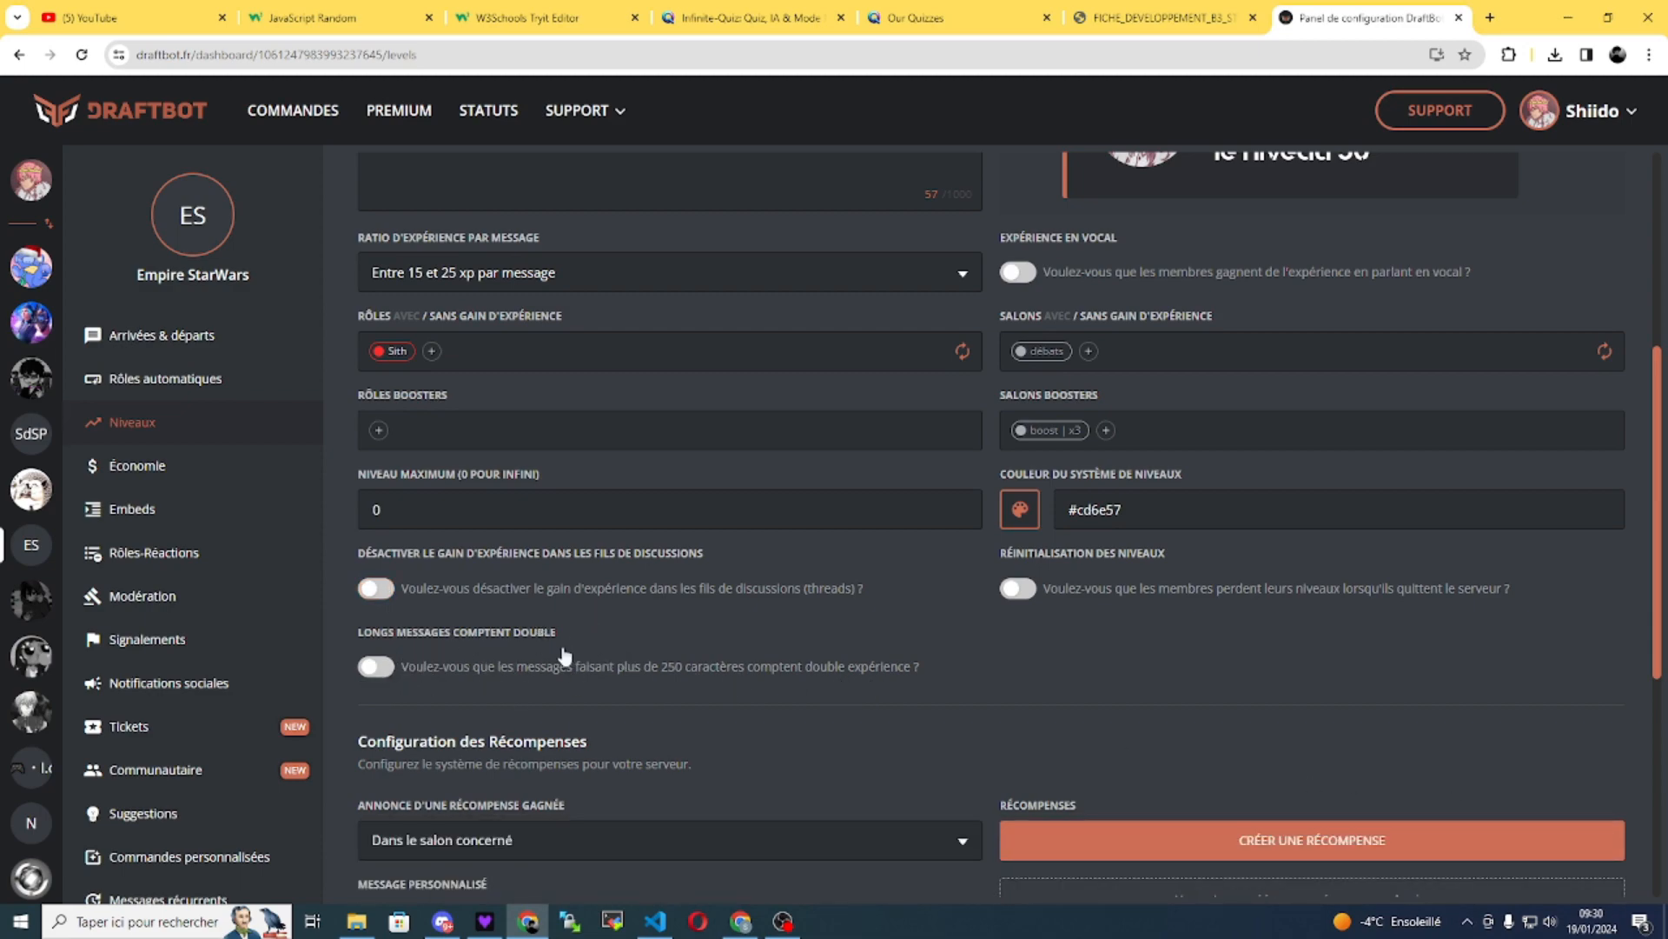
- Enable the level reset for members who leave the server
drag(558, 634, 402, 645)
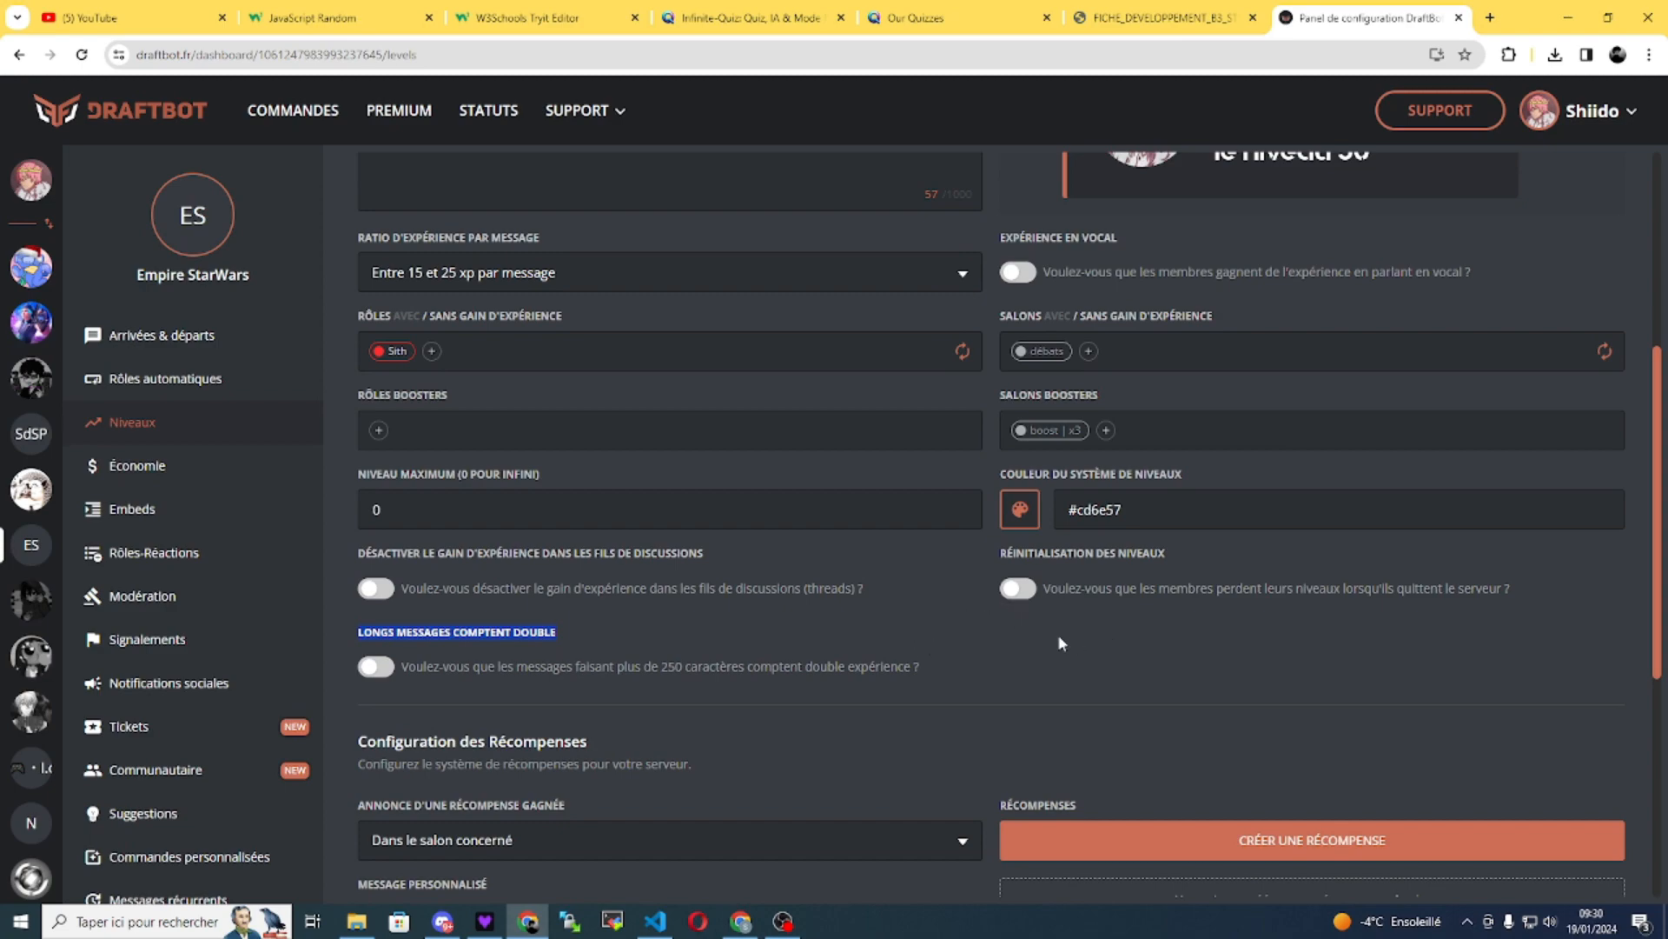
click(1018, 589)
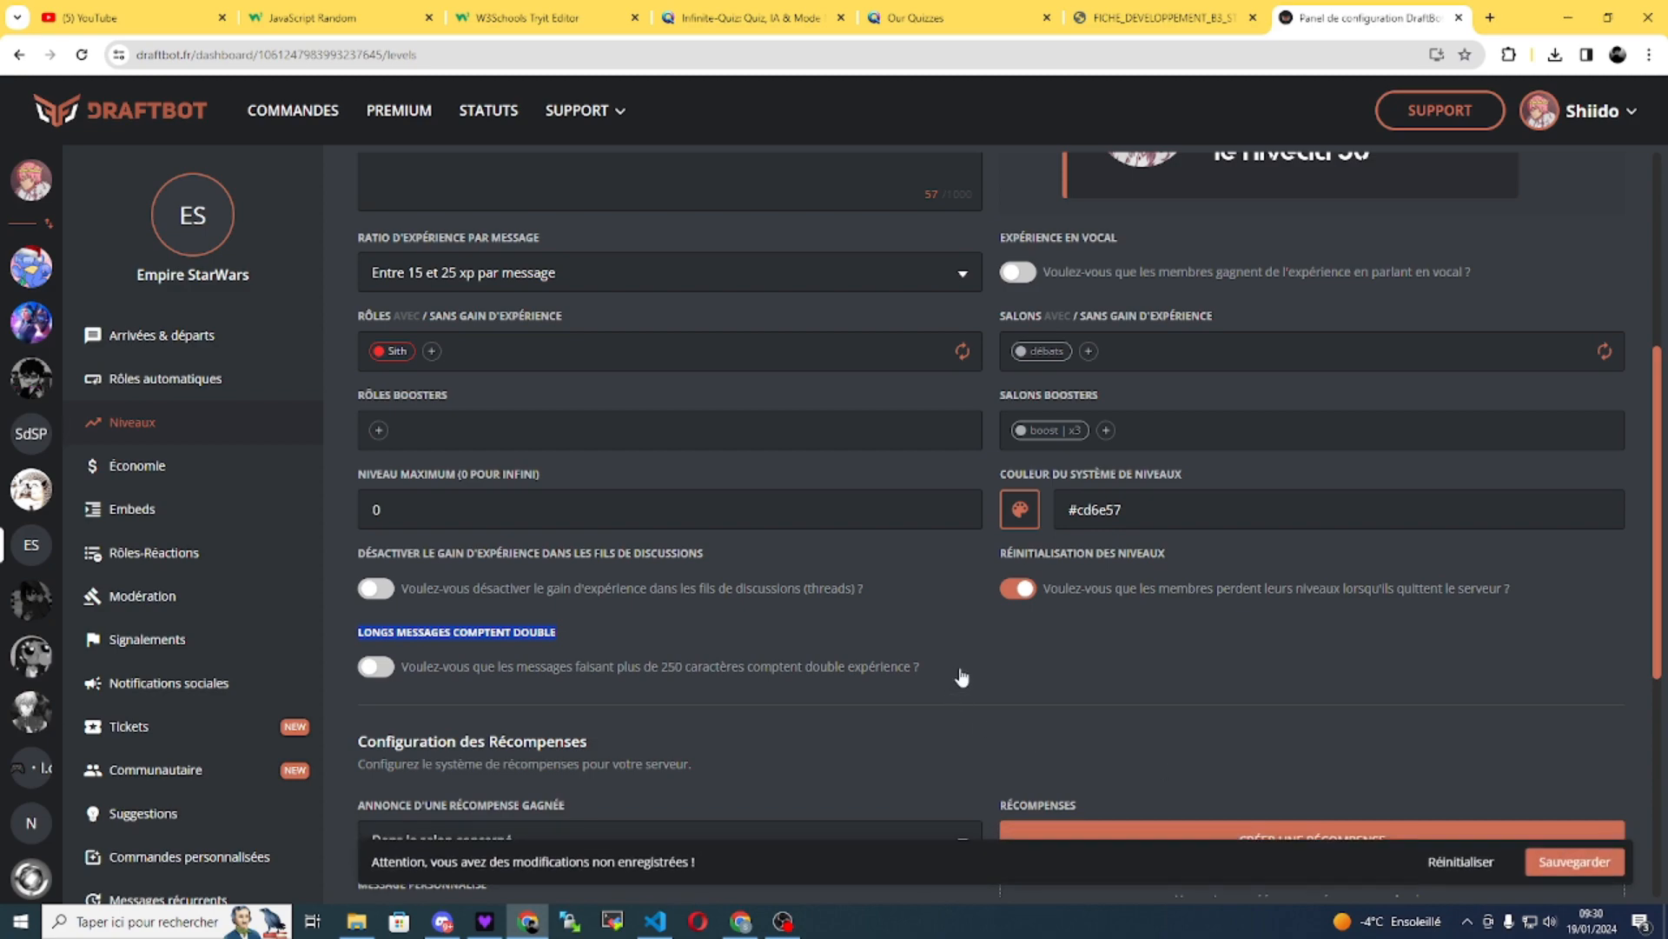
- Choose "Dans le salon concerné" as the announcement setting for earned rewards
scroll(962, 677, down, 3)
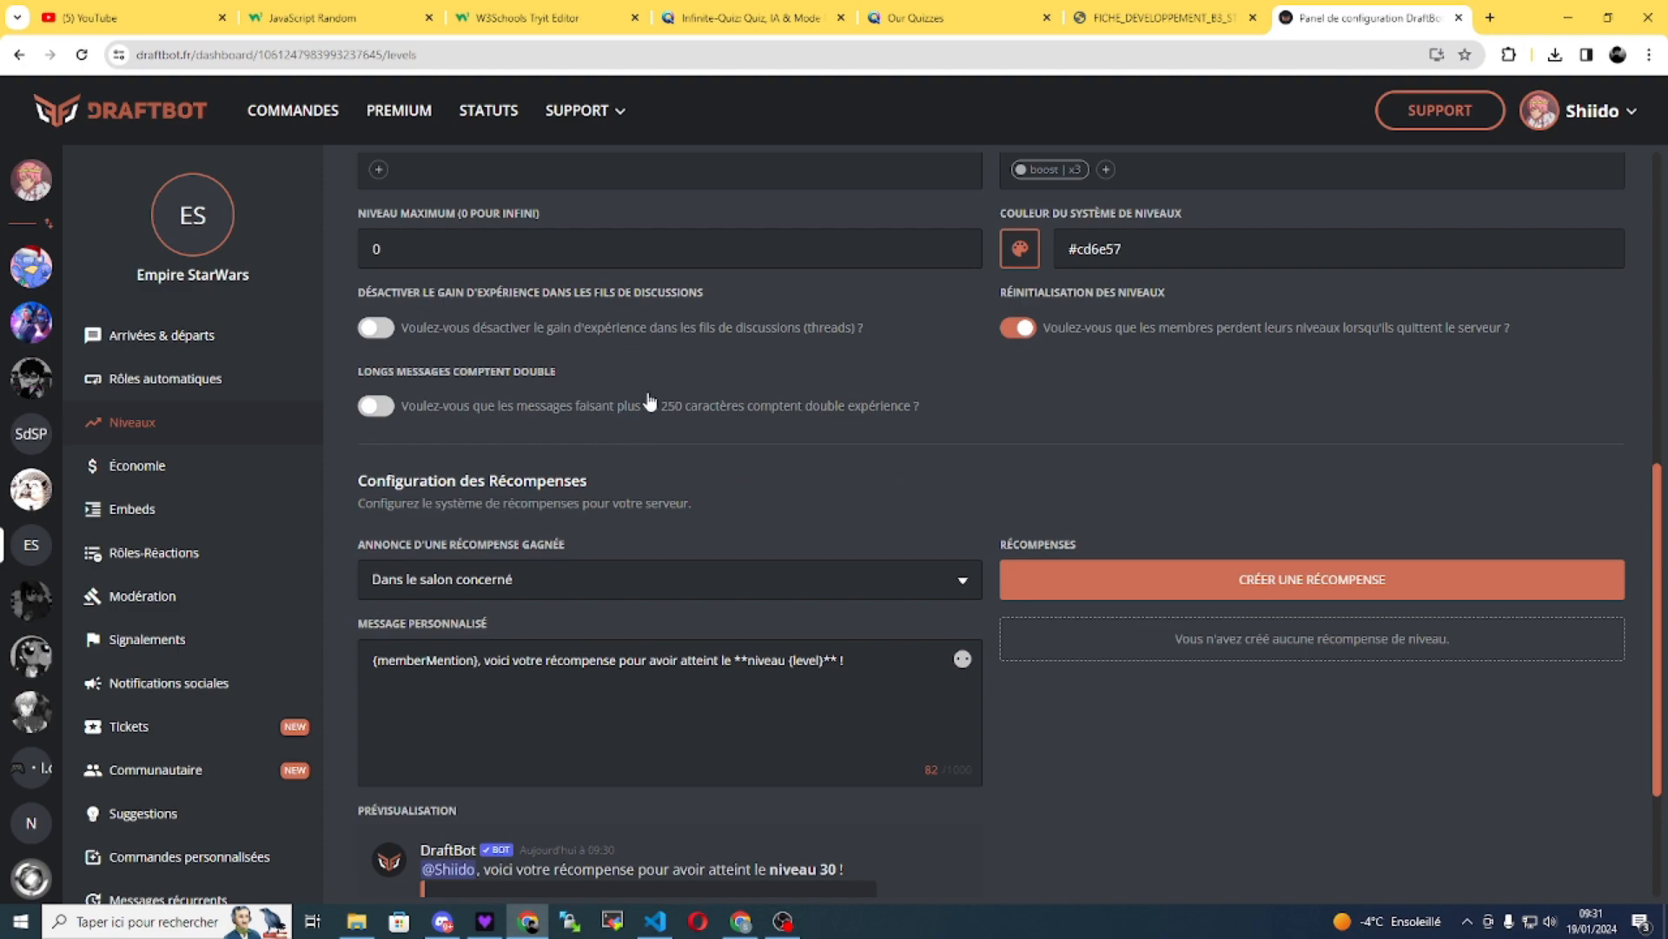
scroll(785, 461, down, 1)
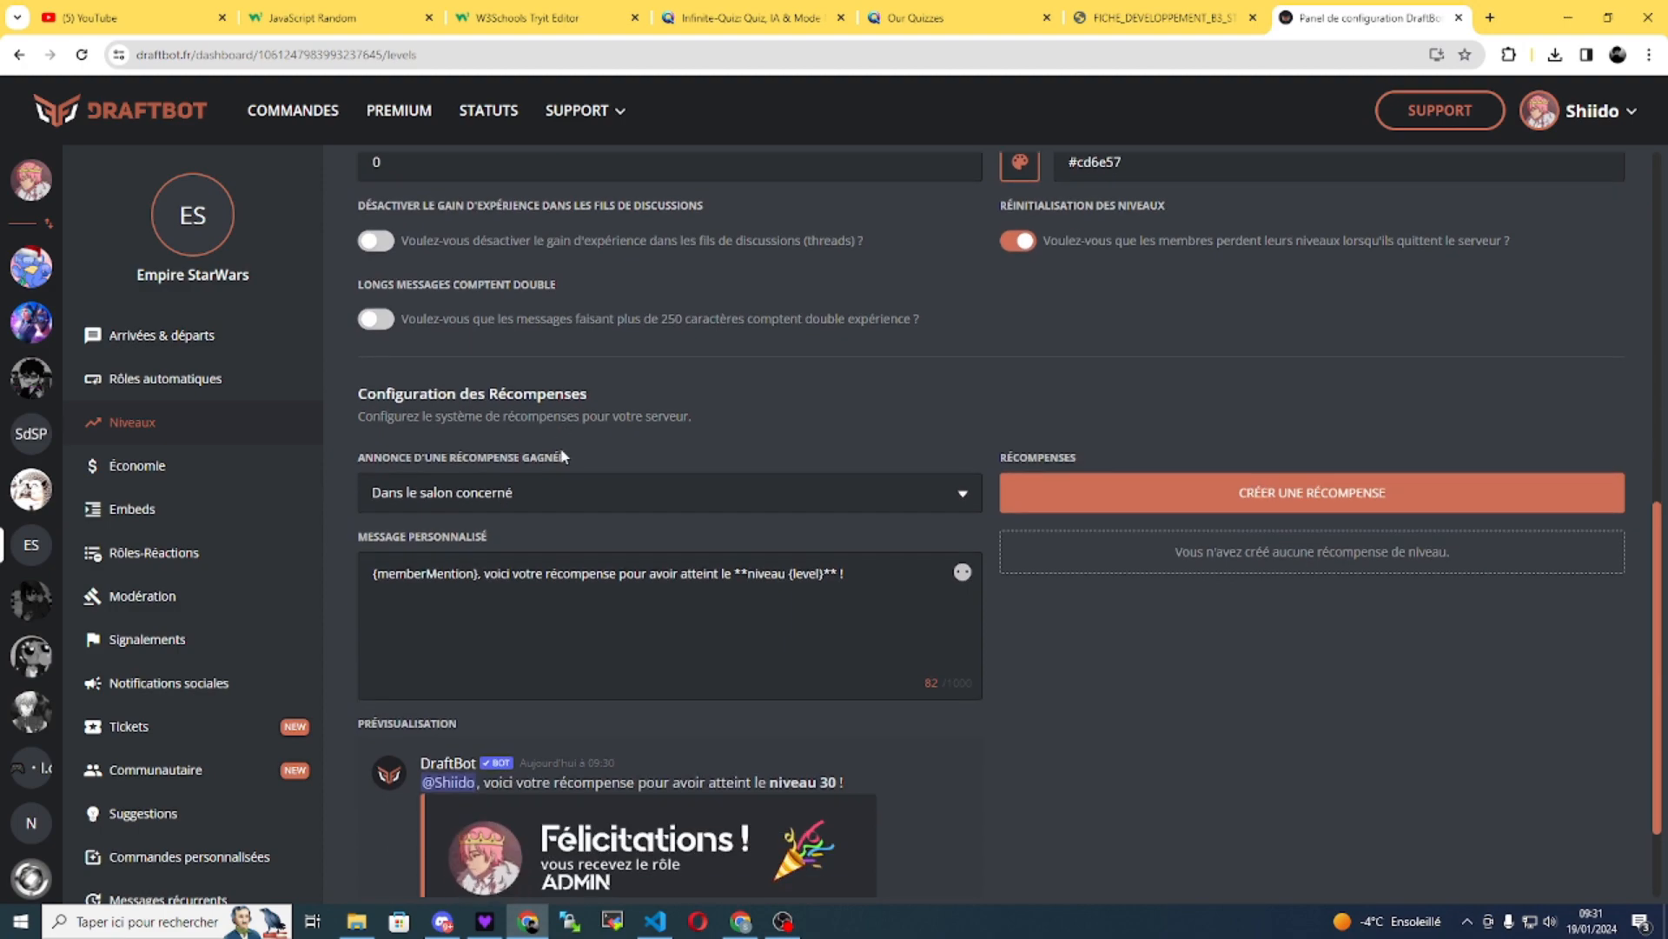
click(475, 501)
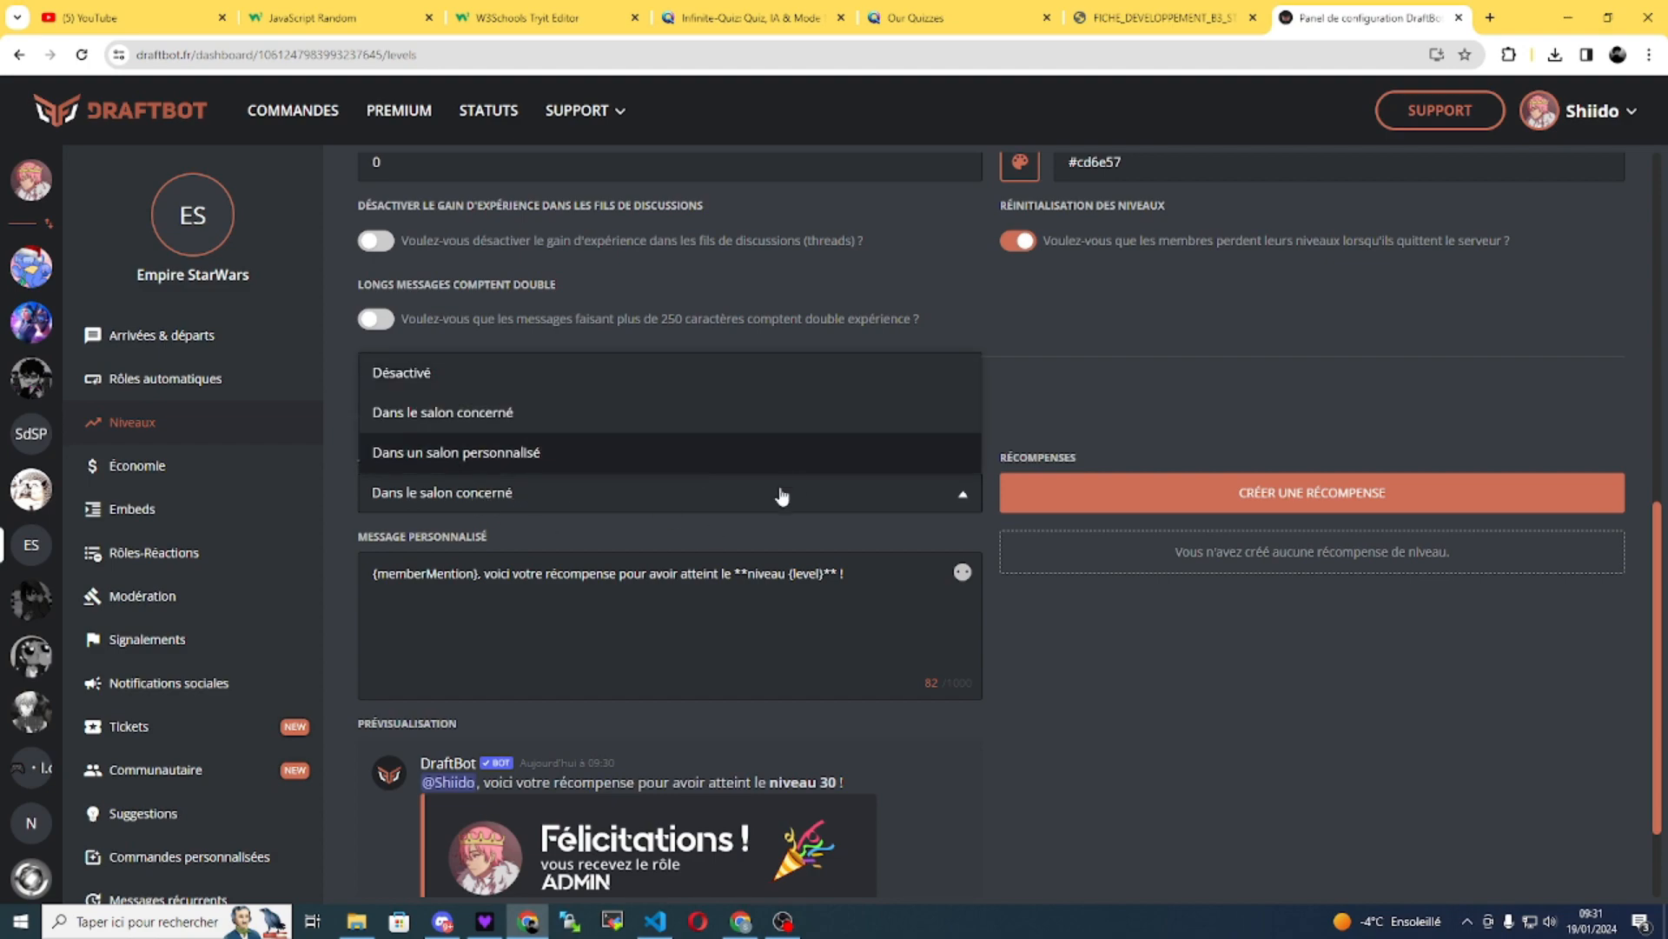
click(599, 425)
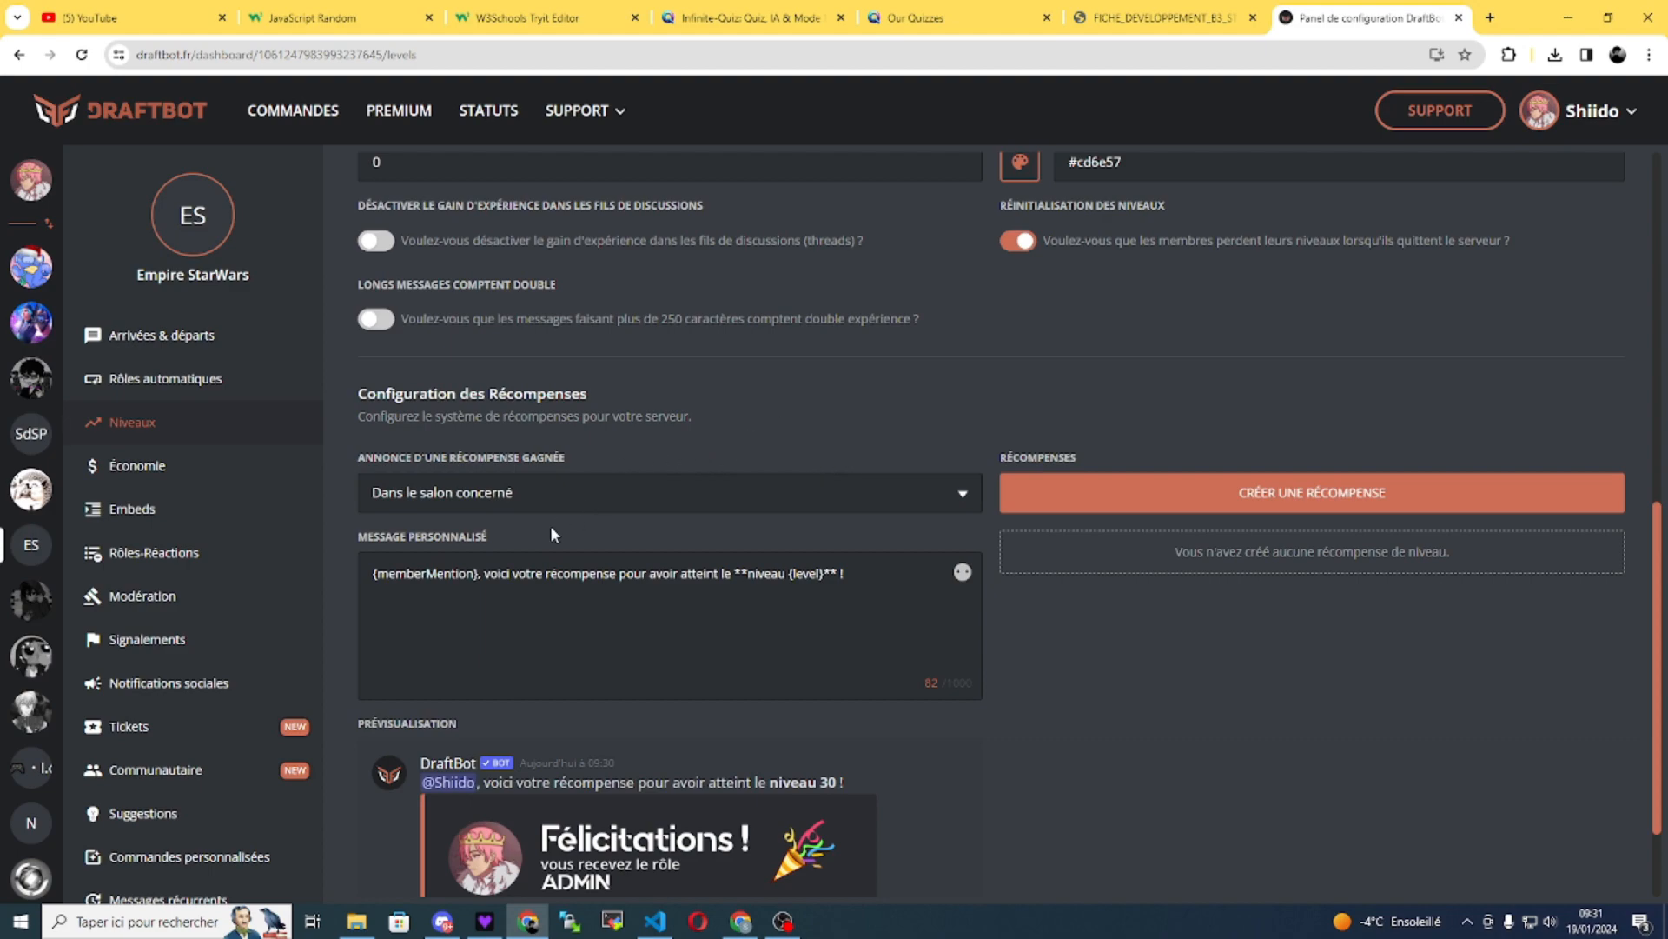
- View the général channel in Discord, and examine the reward announcement choices and custom message in the DraftBot panel
click(442, 921)
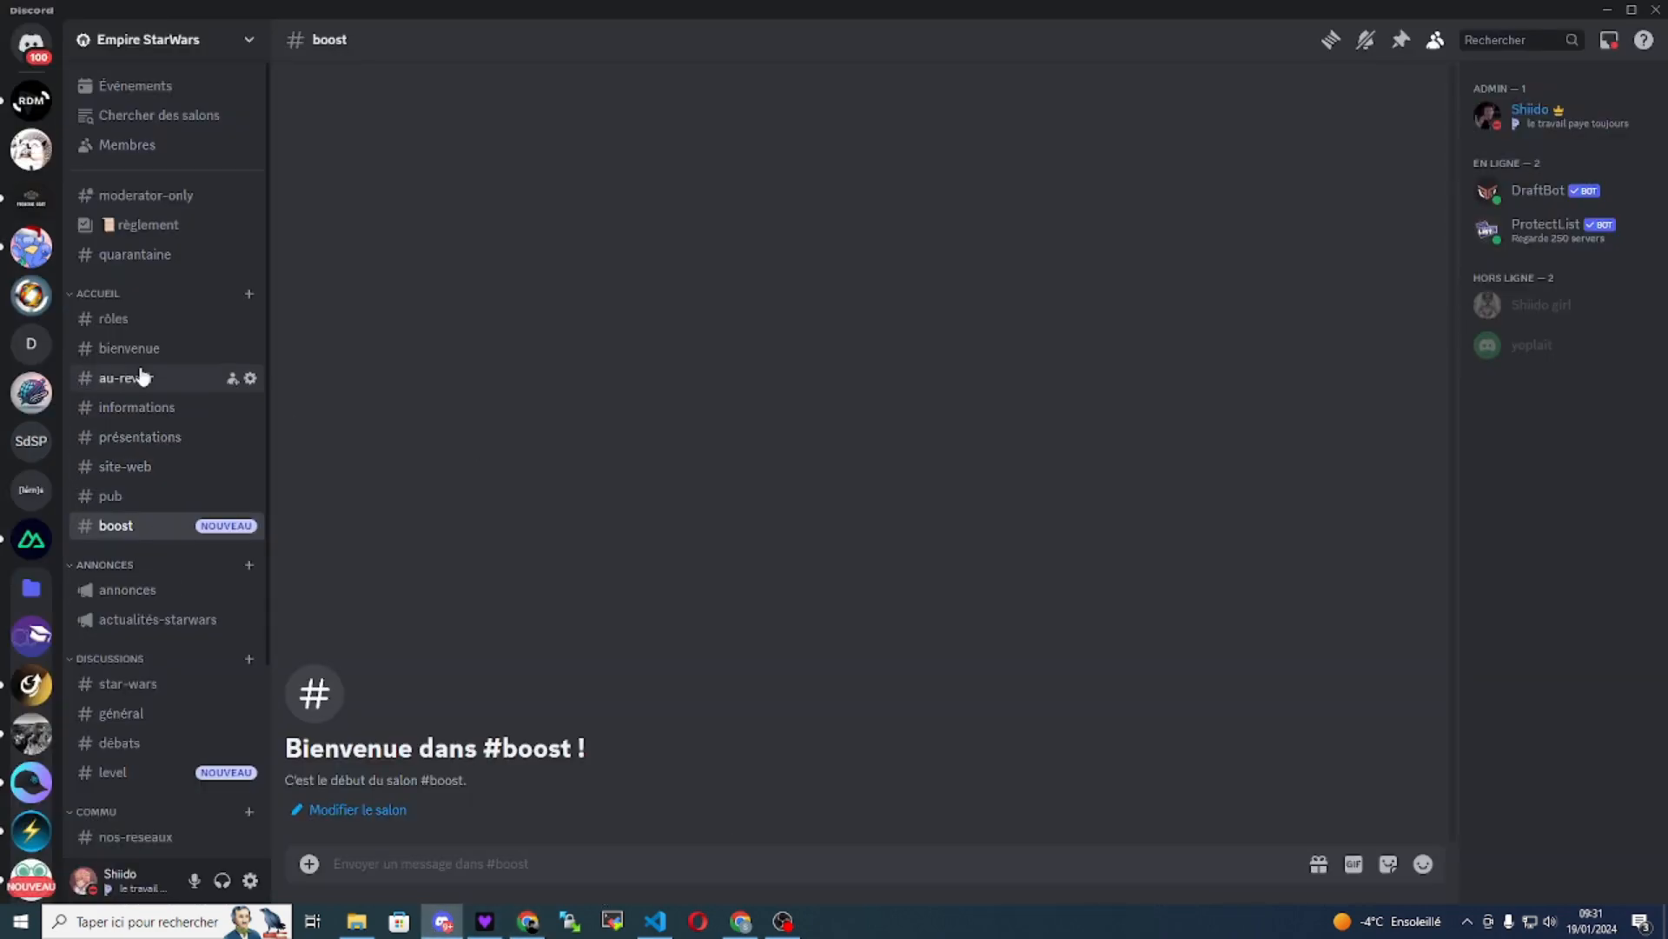
scroll(154, 674, down, 2)
click(157, 556)
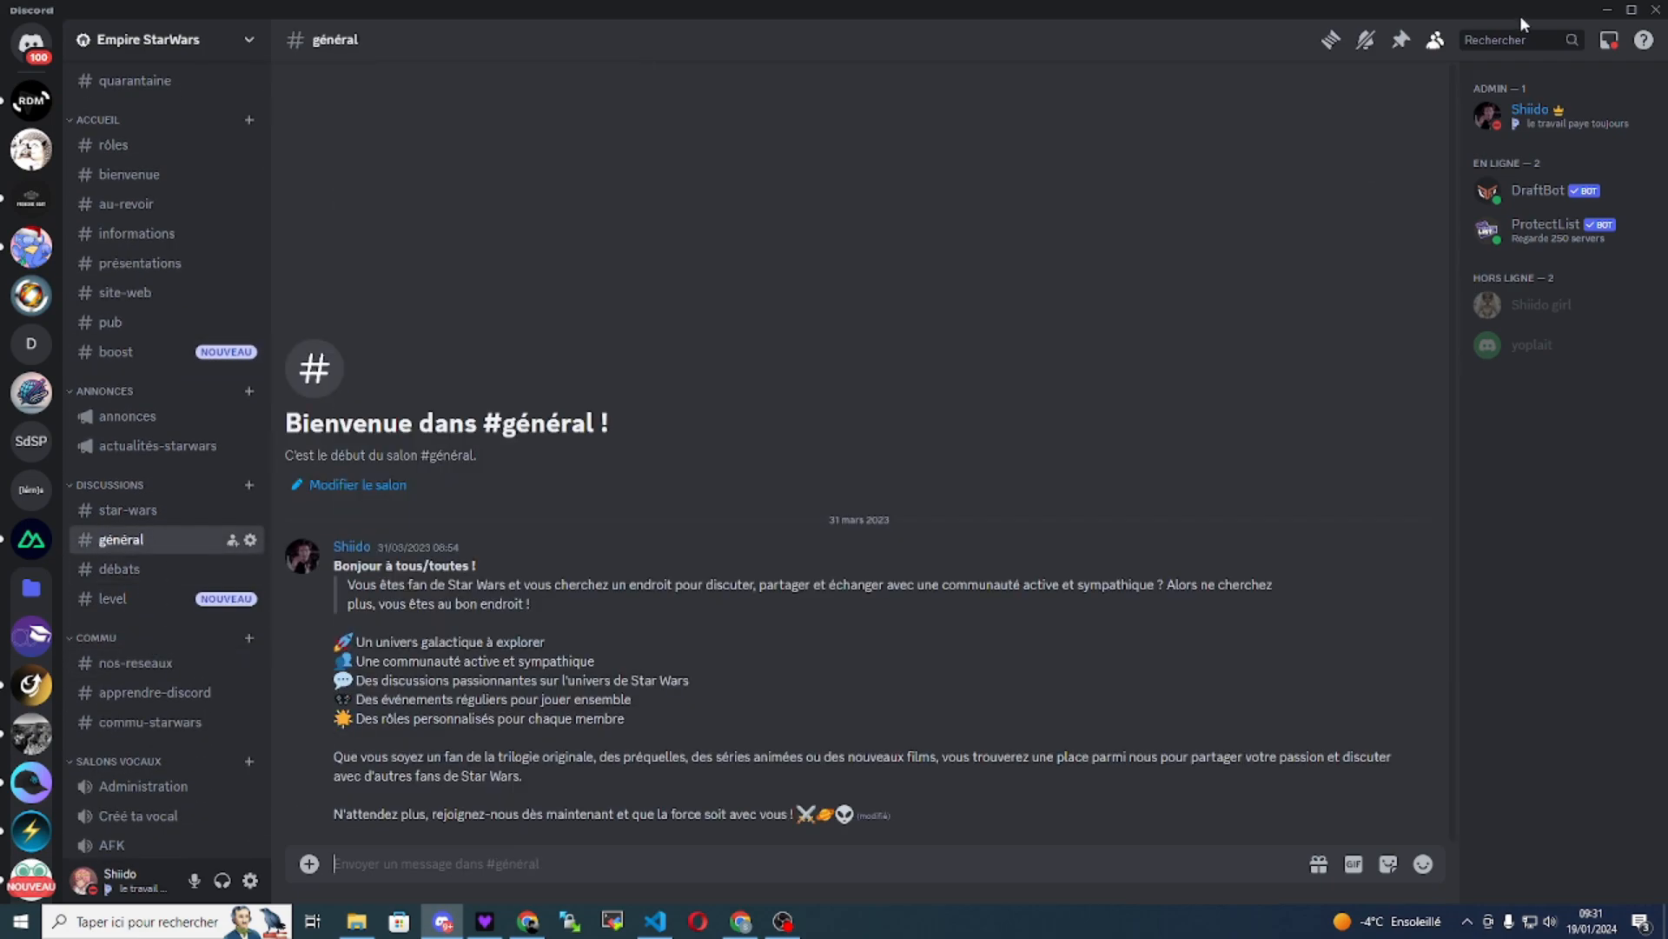
key(alt+Tab)
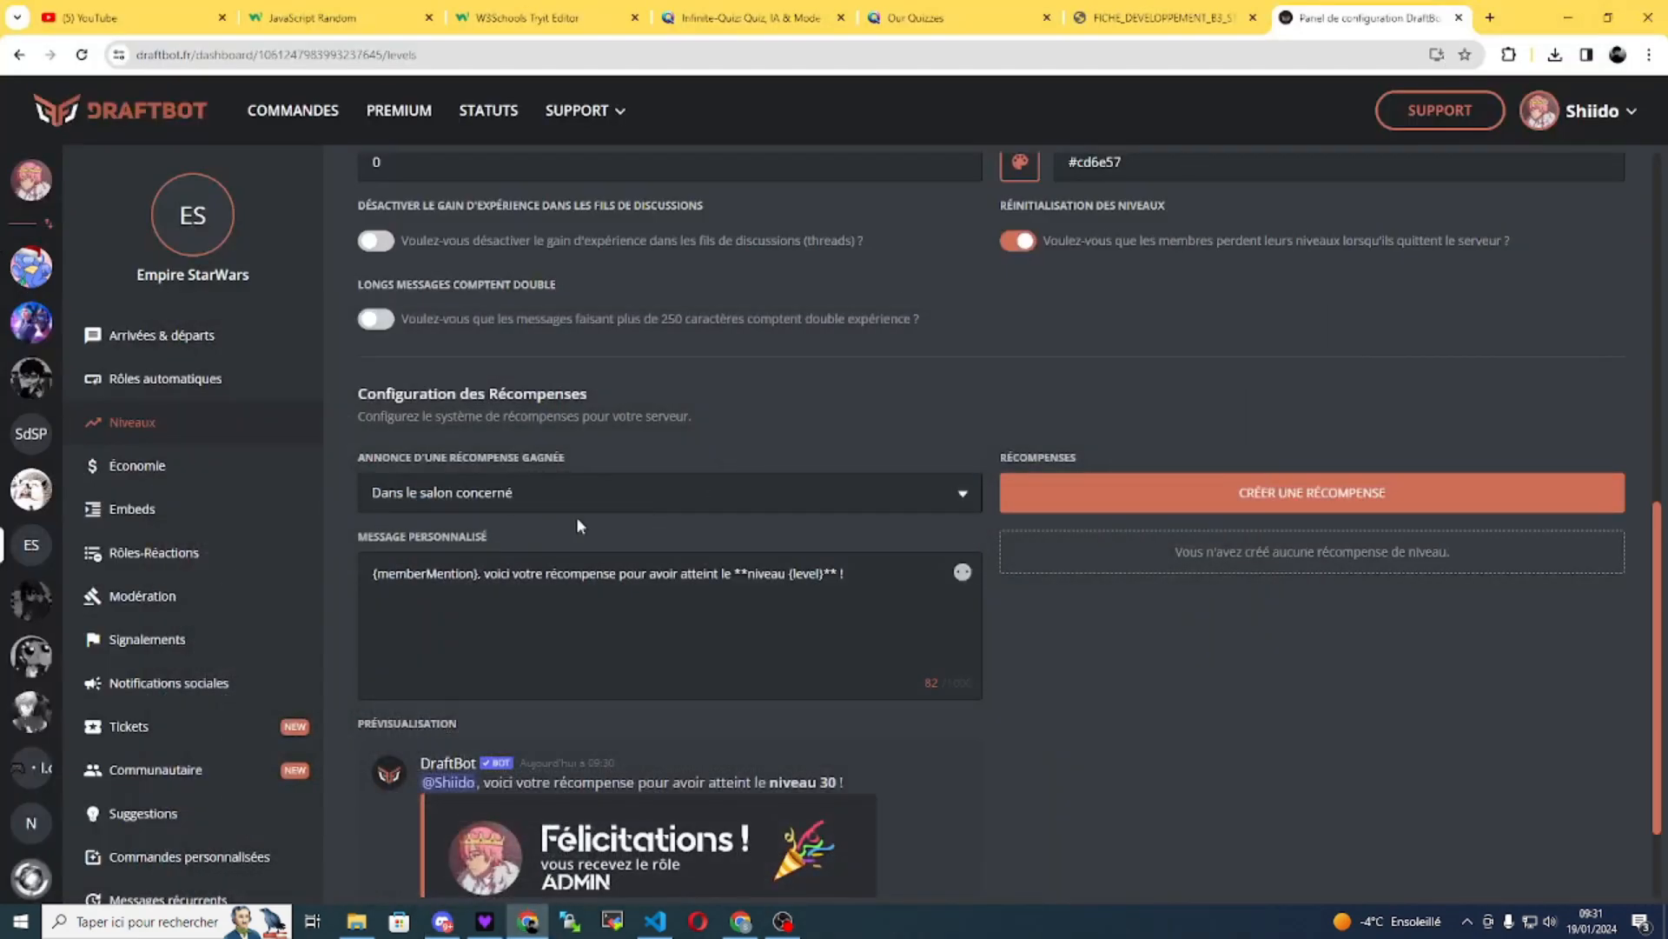
click(484, 488)
click(1160, 315)
click(557, 577)
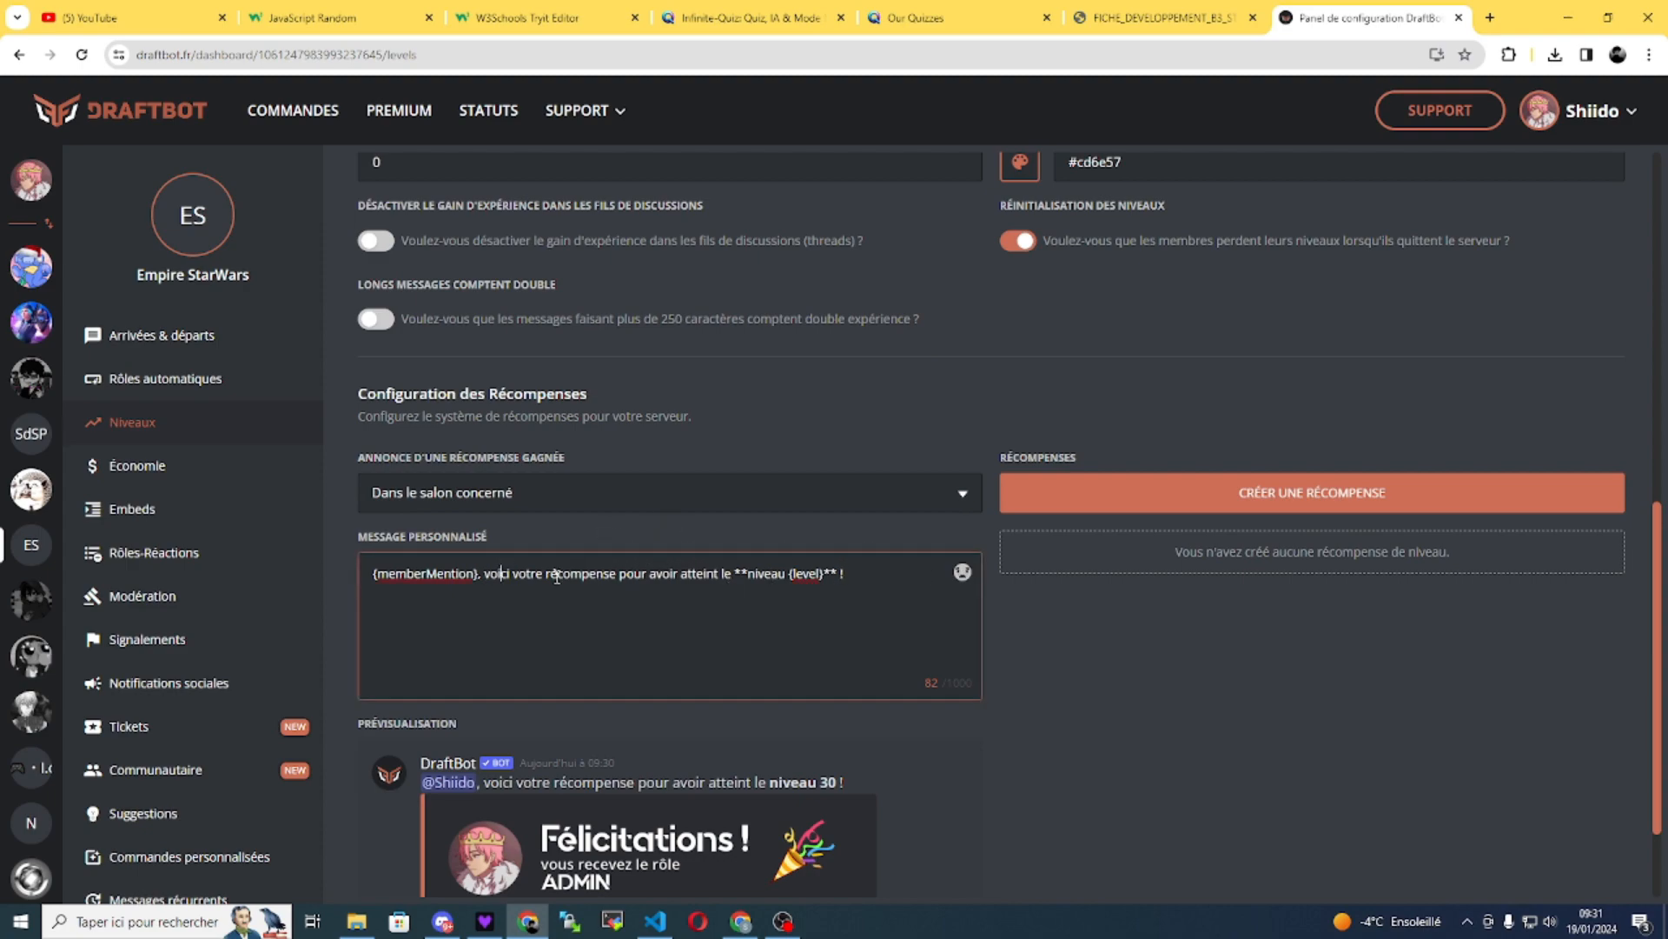
drag(882, 575, 718, 576)
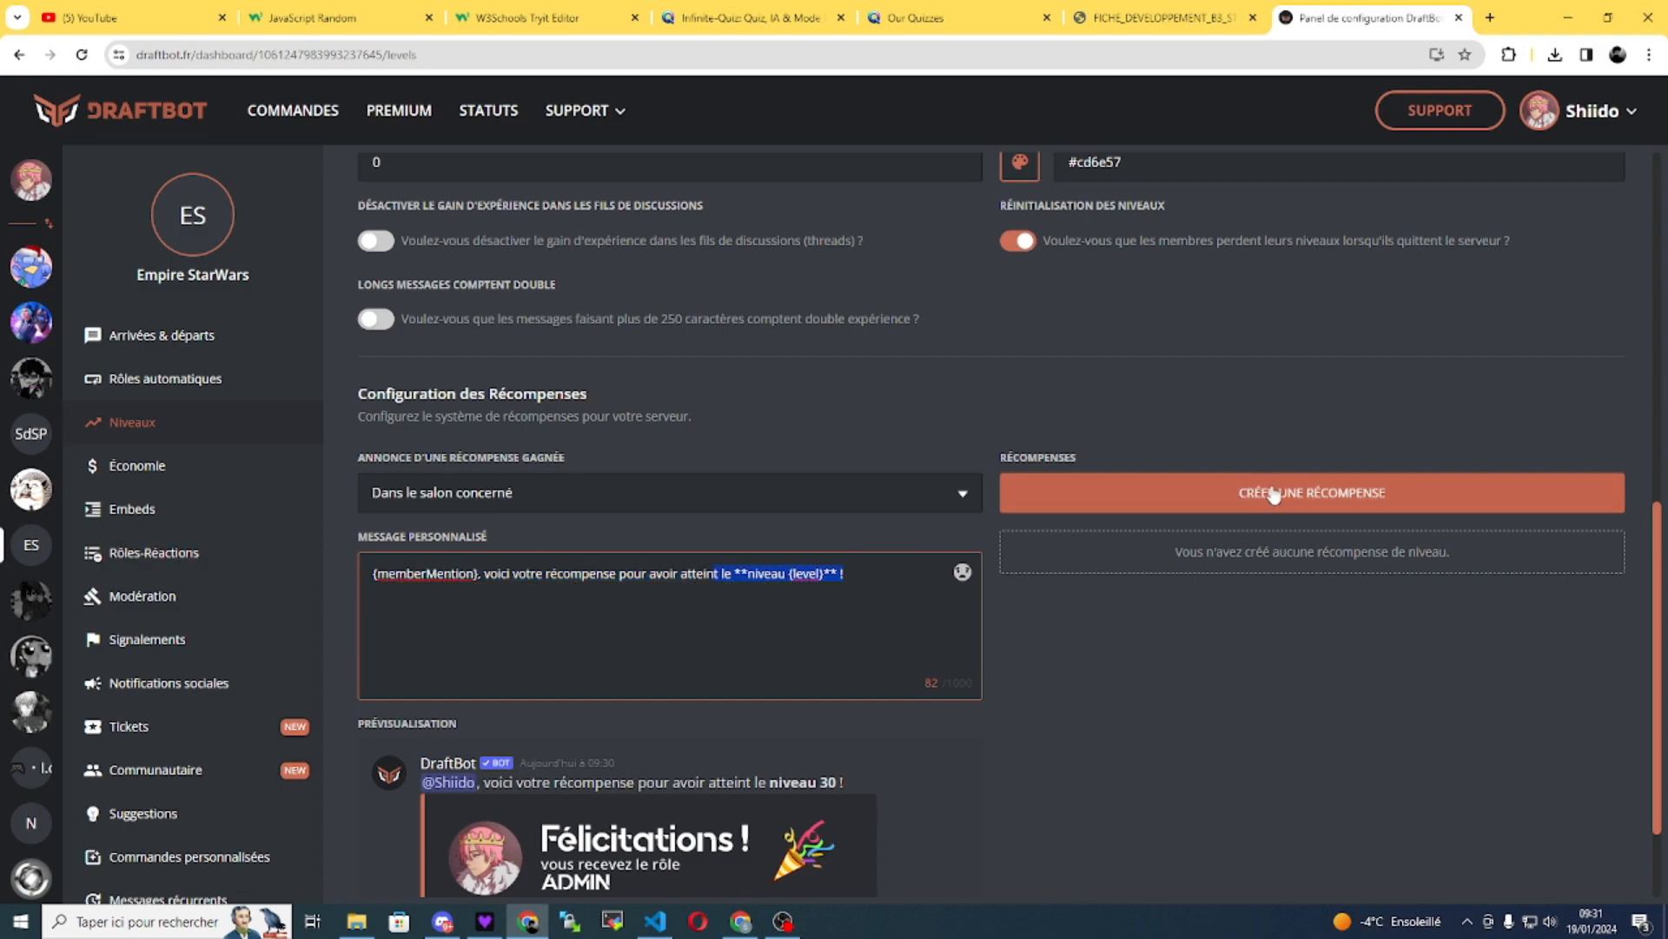
- Start a new reward of type "Un rôle" with required level 5, and open its list of roles
scroll(999, 616, down, 1)
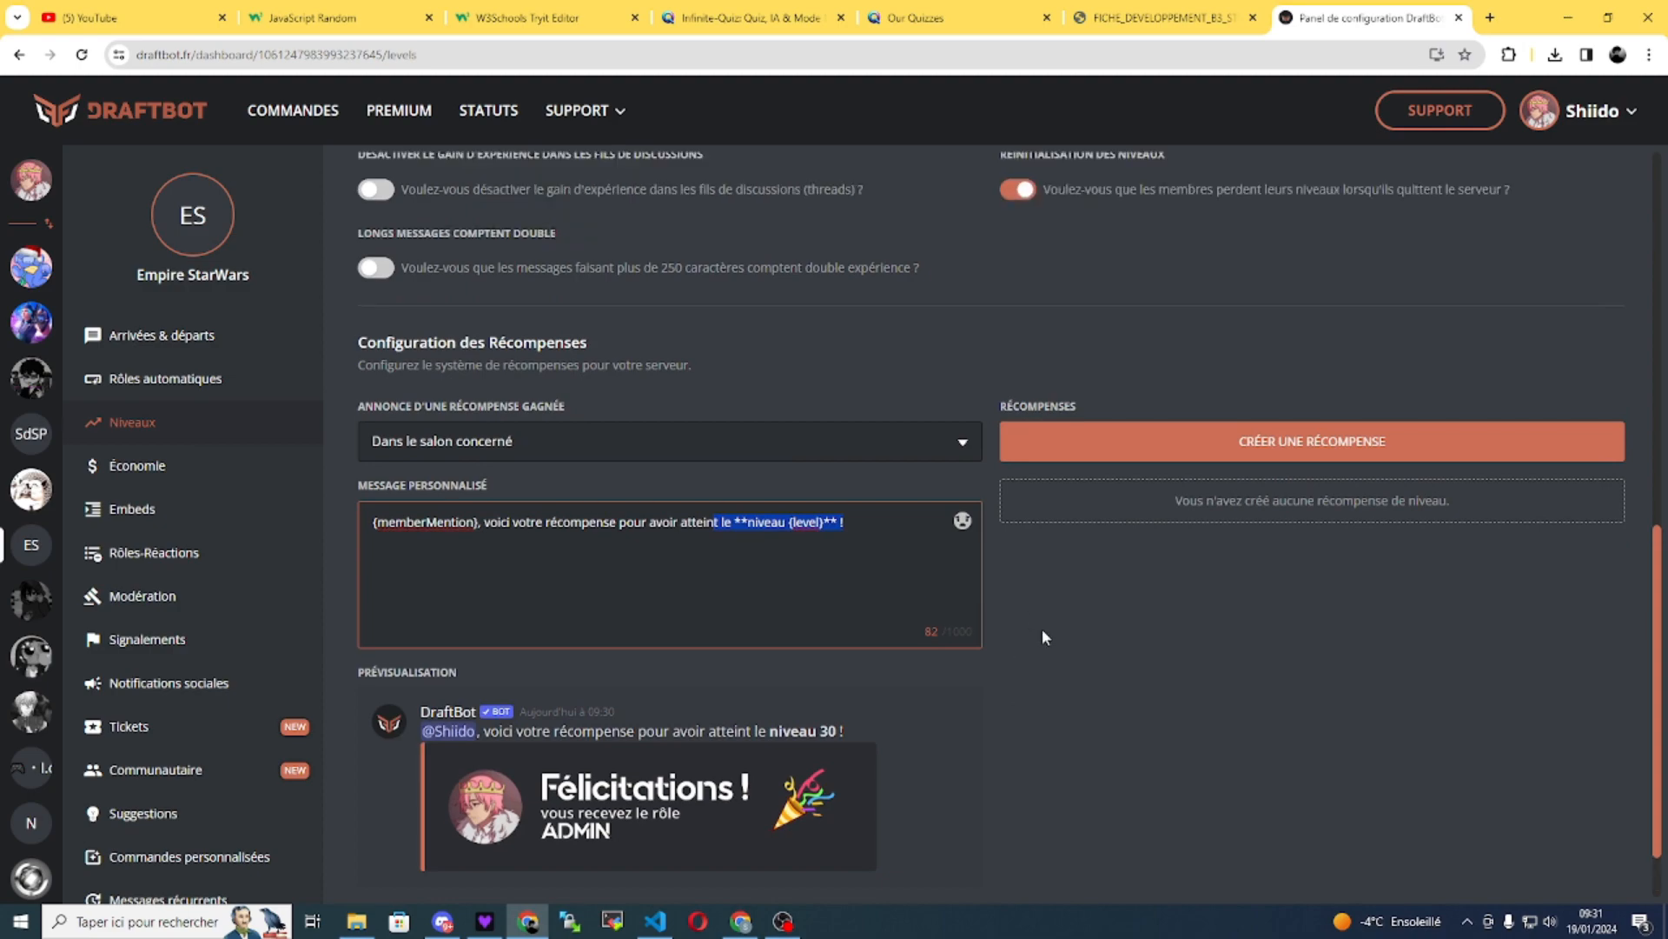
click(1298, 450)
click(785, 513)
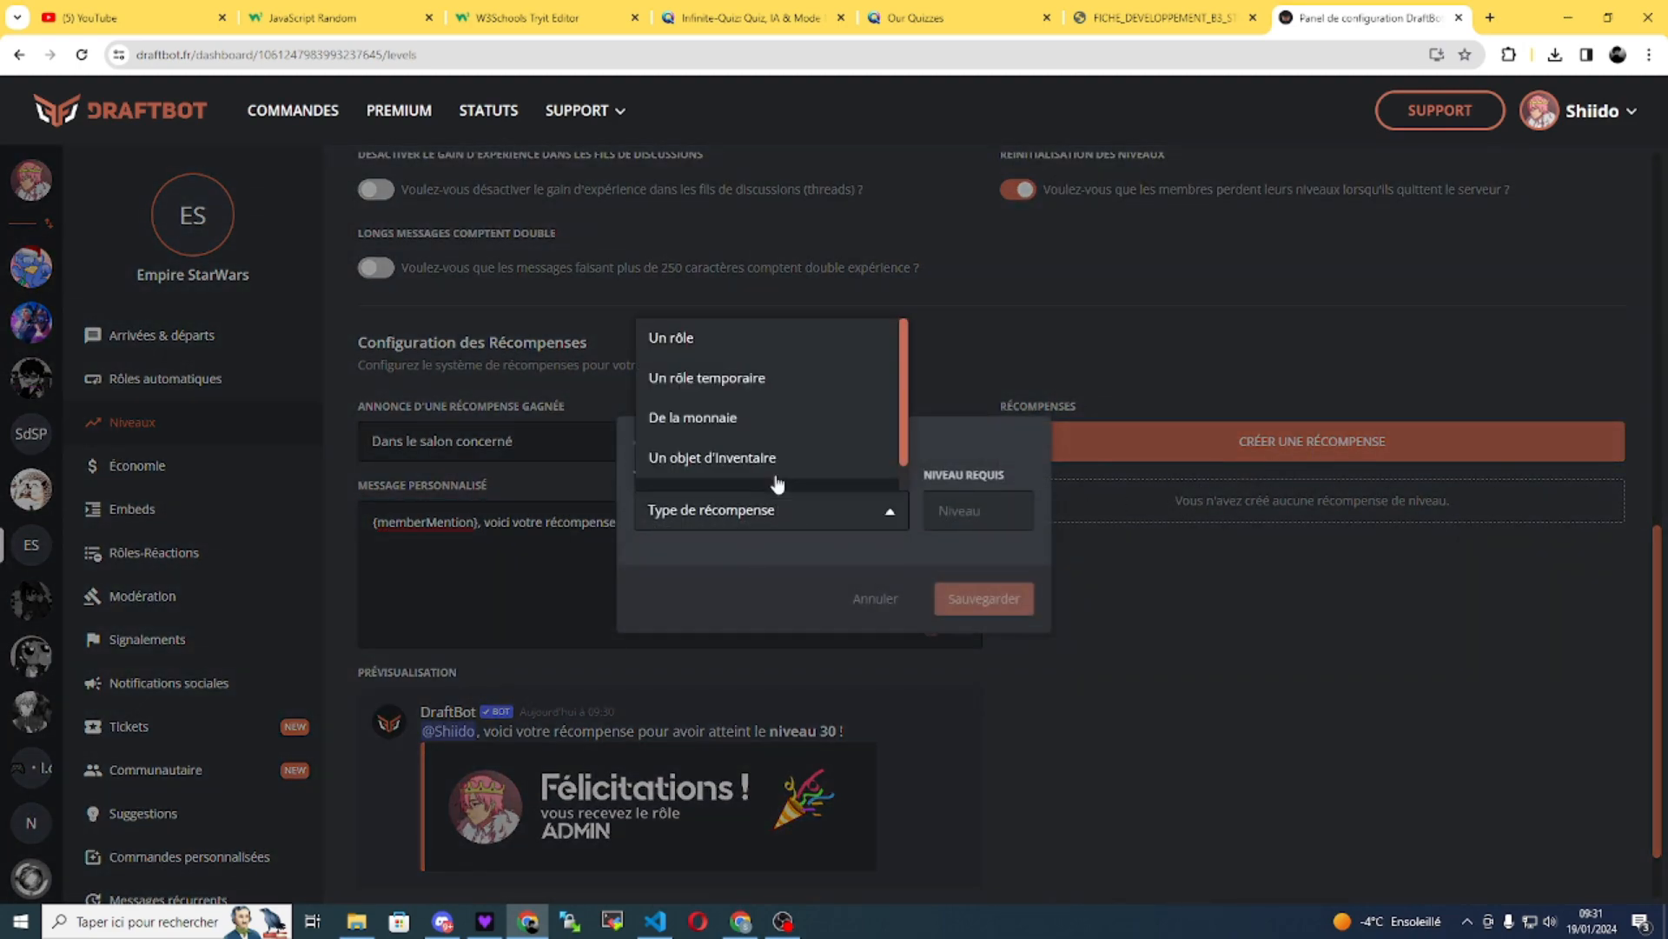
click(735, 348)
click(965, 434)
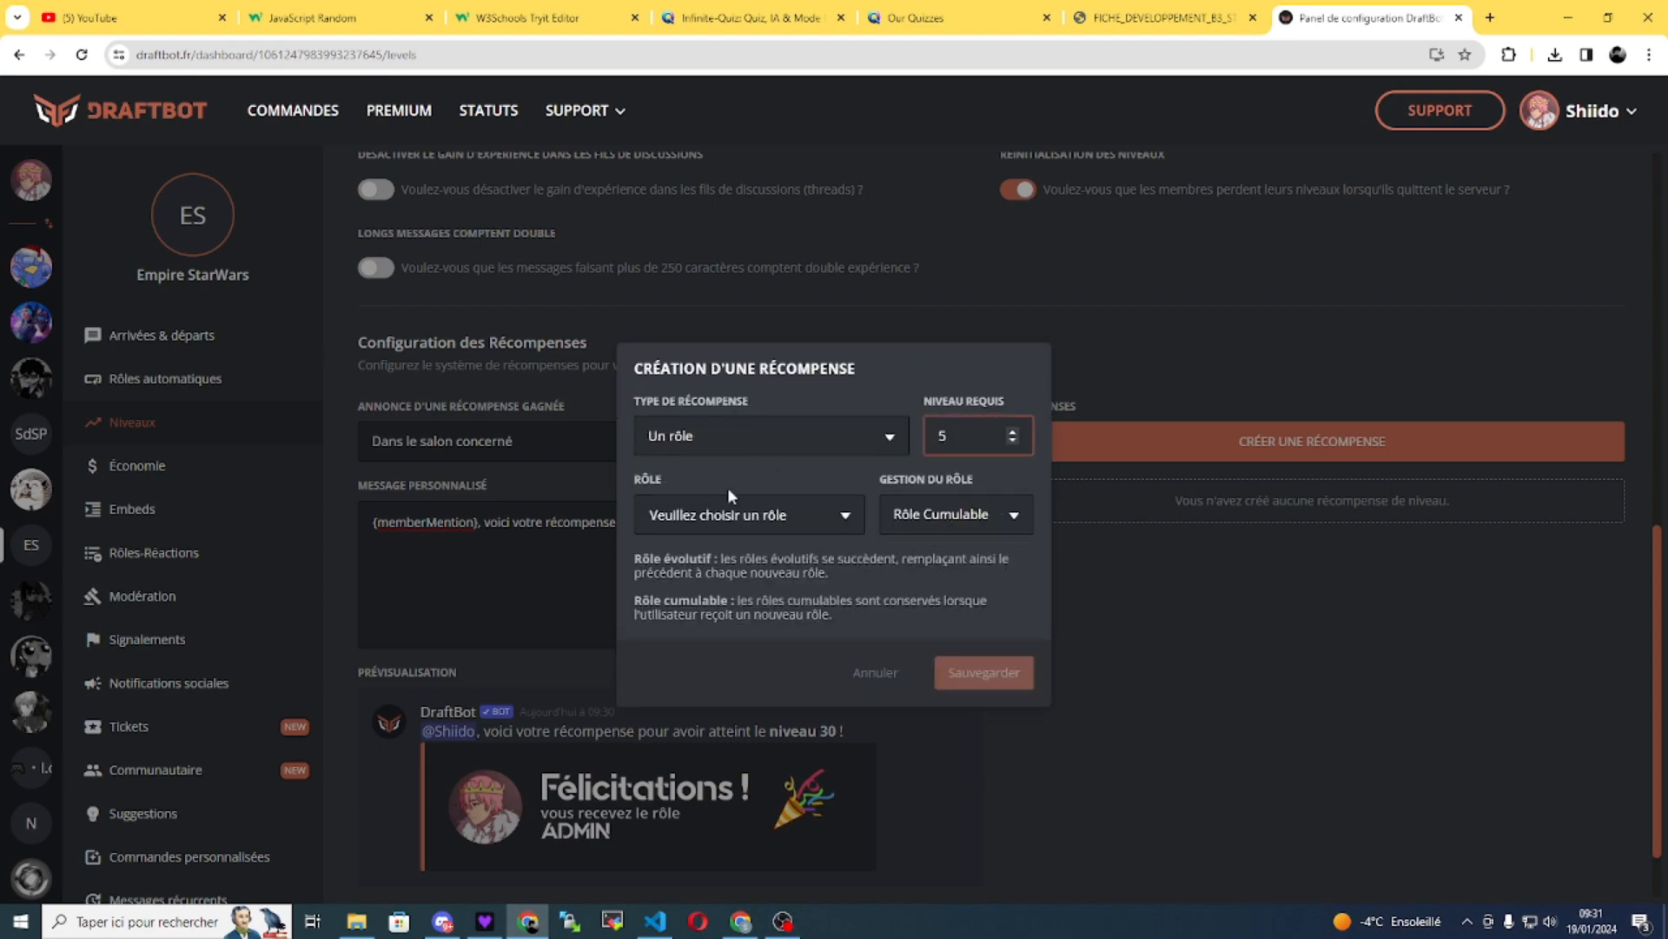
click(822, 519)
scroll(729, 391, down, 1)
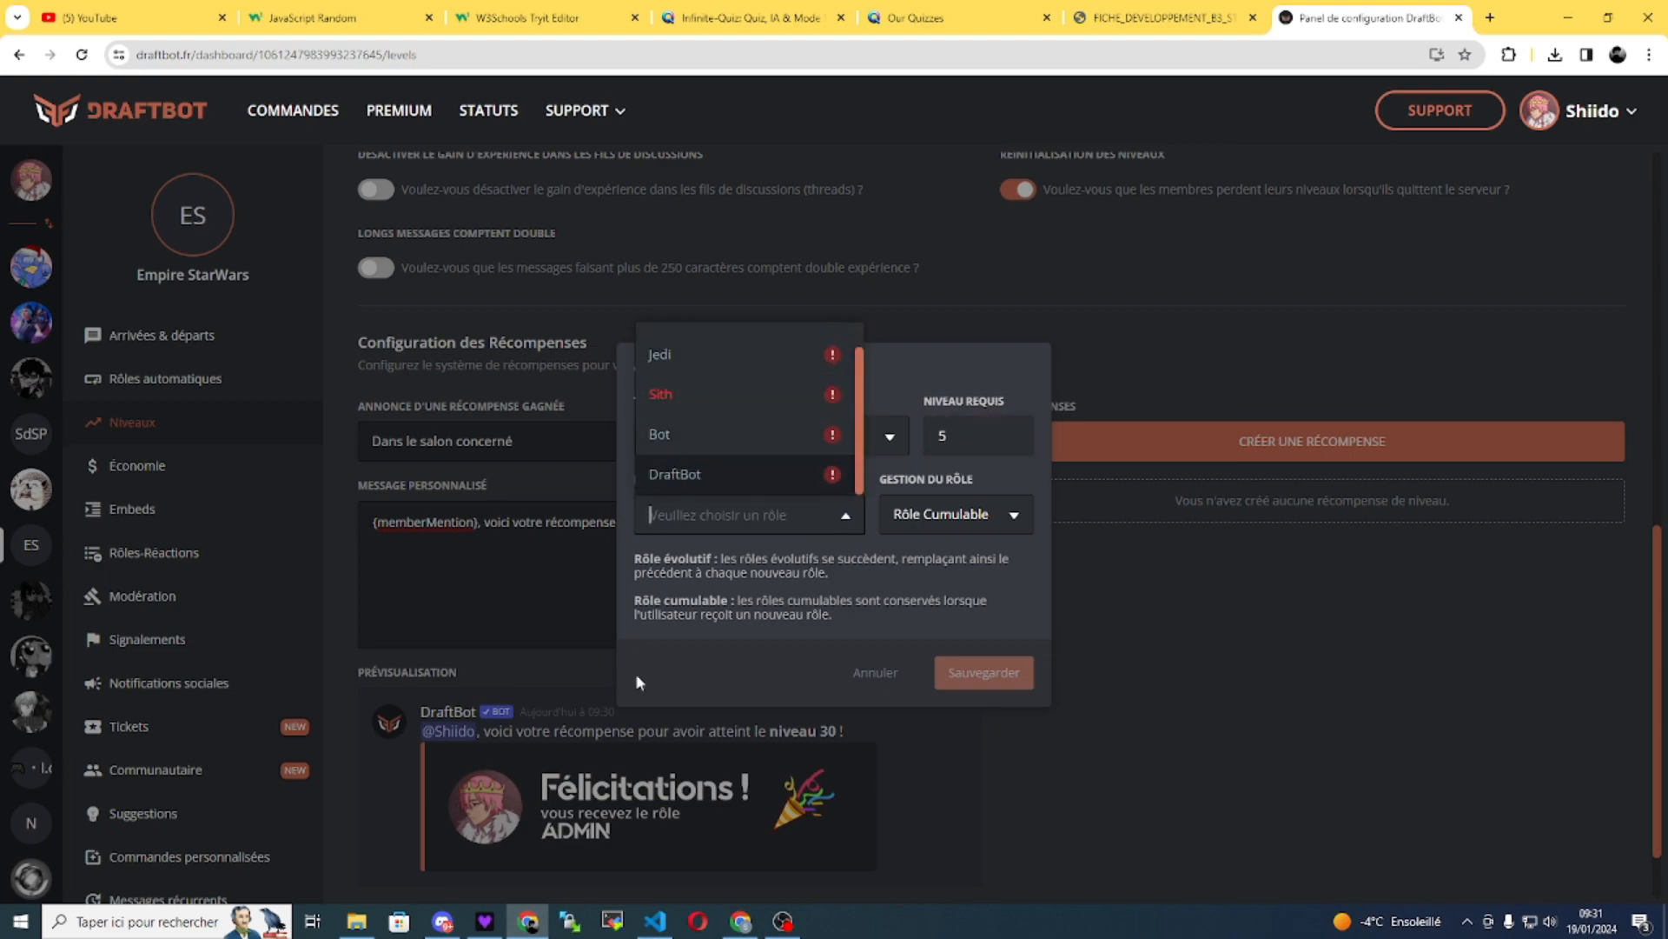
- Switch to Discord and create a yellow server role named "Actif" in the Empire StarWars settings, saving the changes
click(443, 921)
click(178, 32)
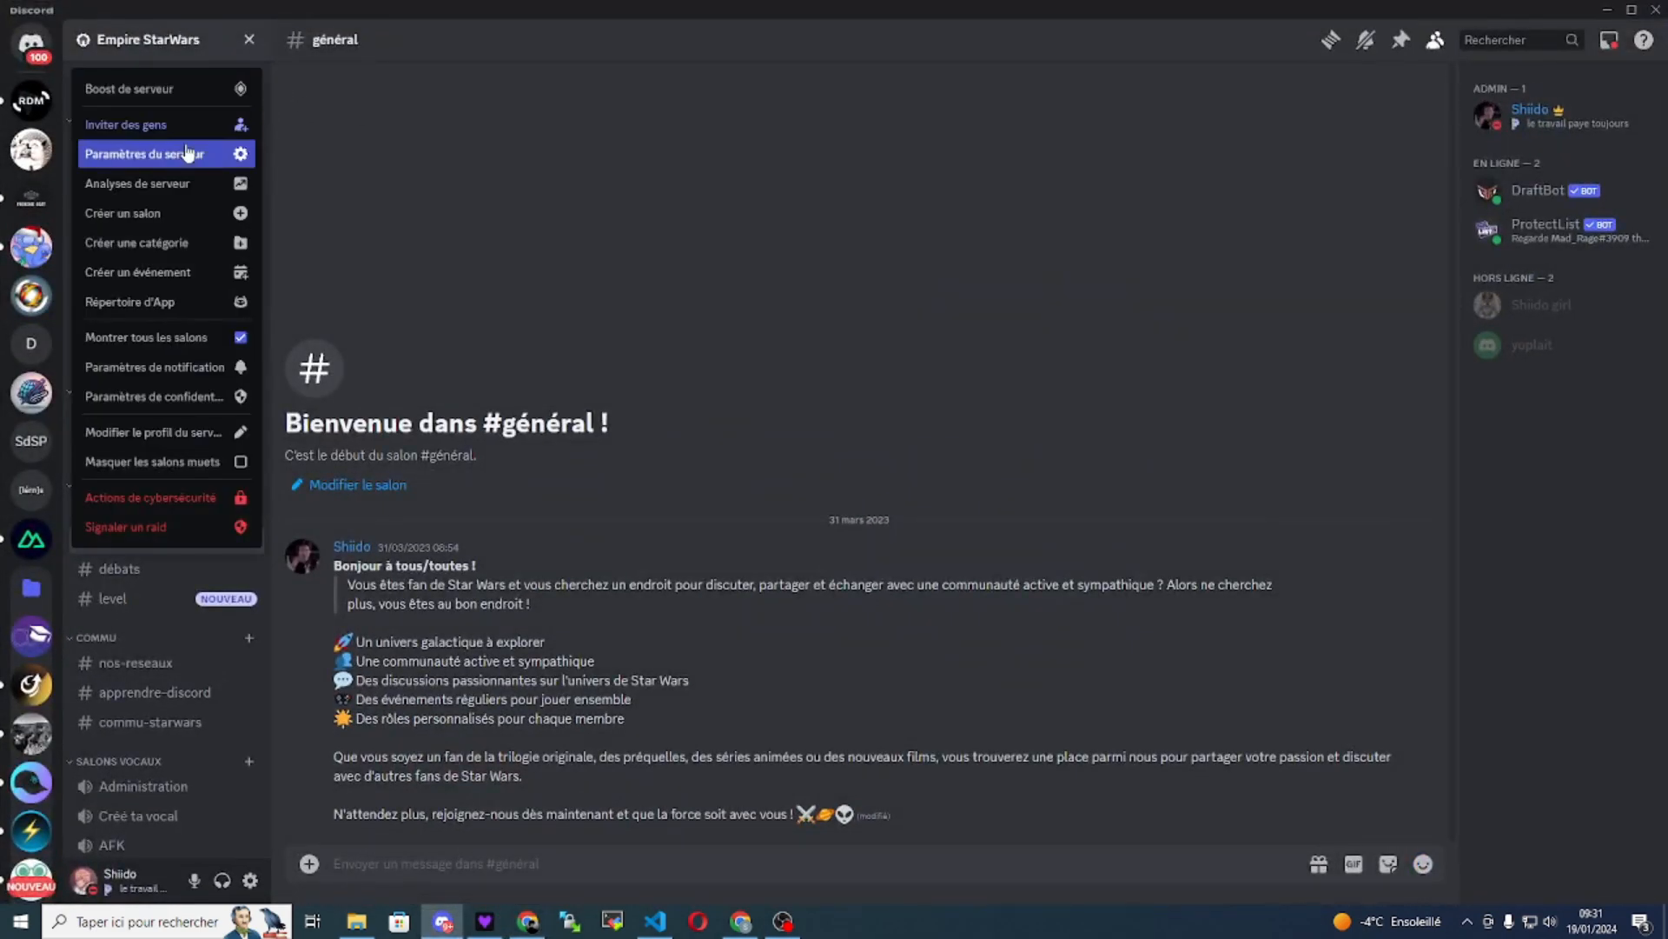
click(186, 151)
click(440, 133)
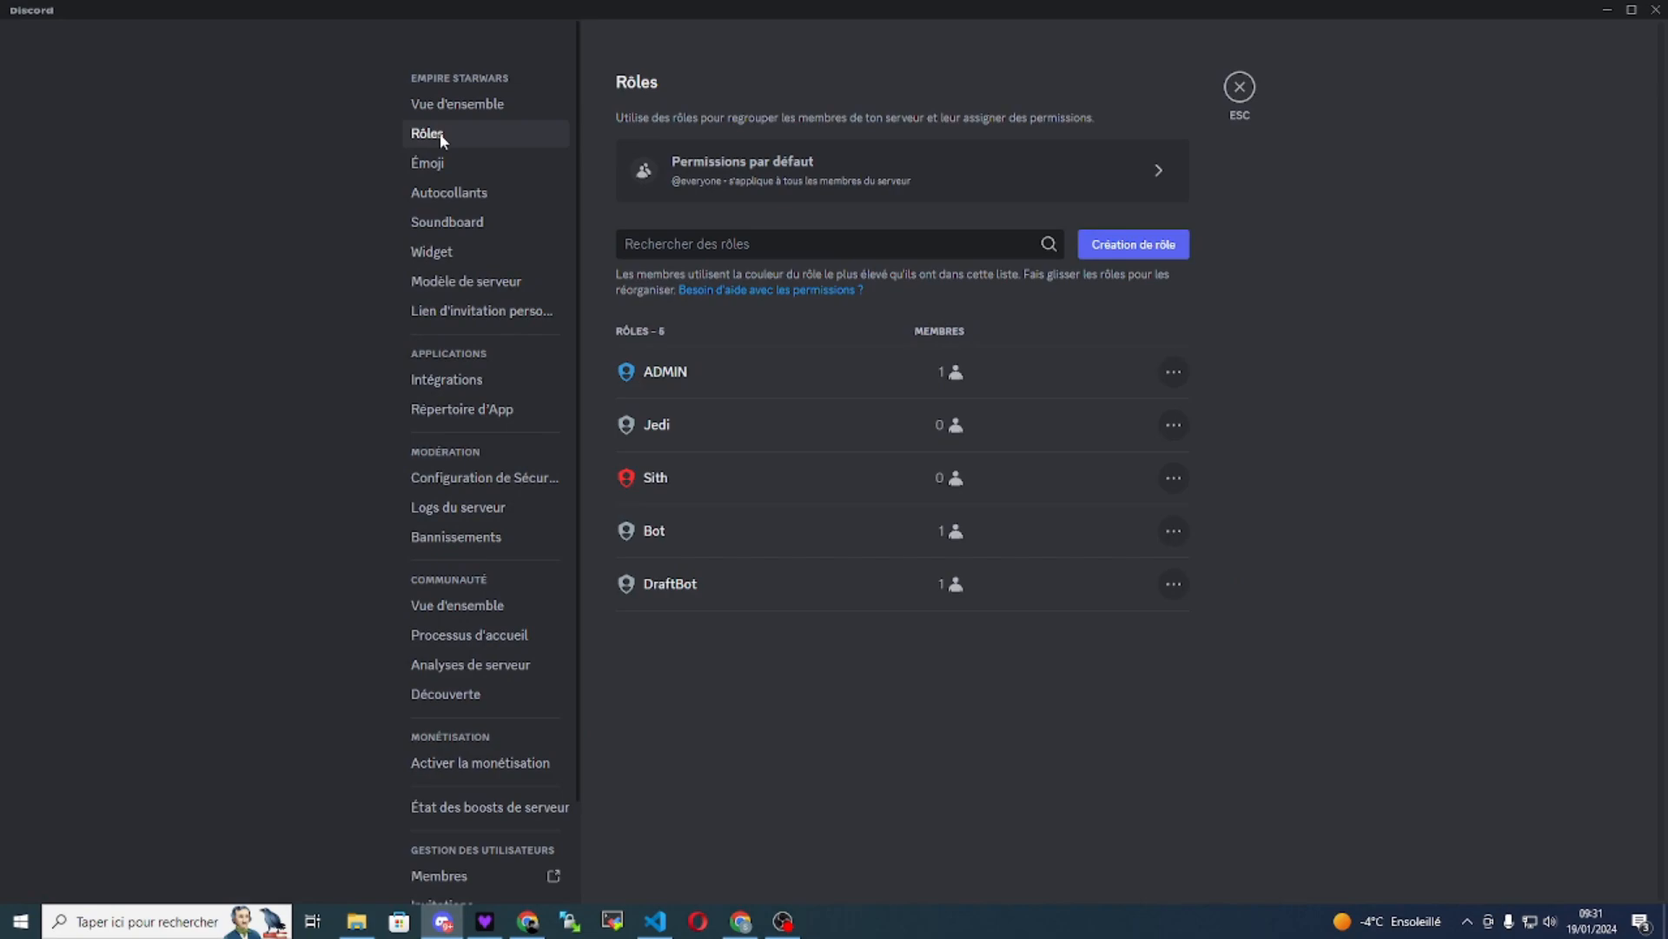
click(1154, 252)
text(Actif)
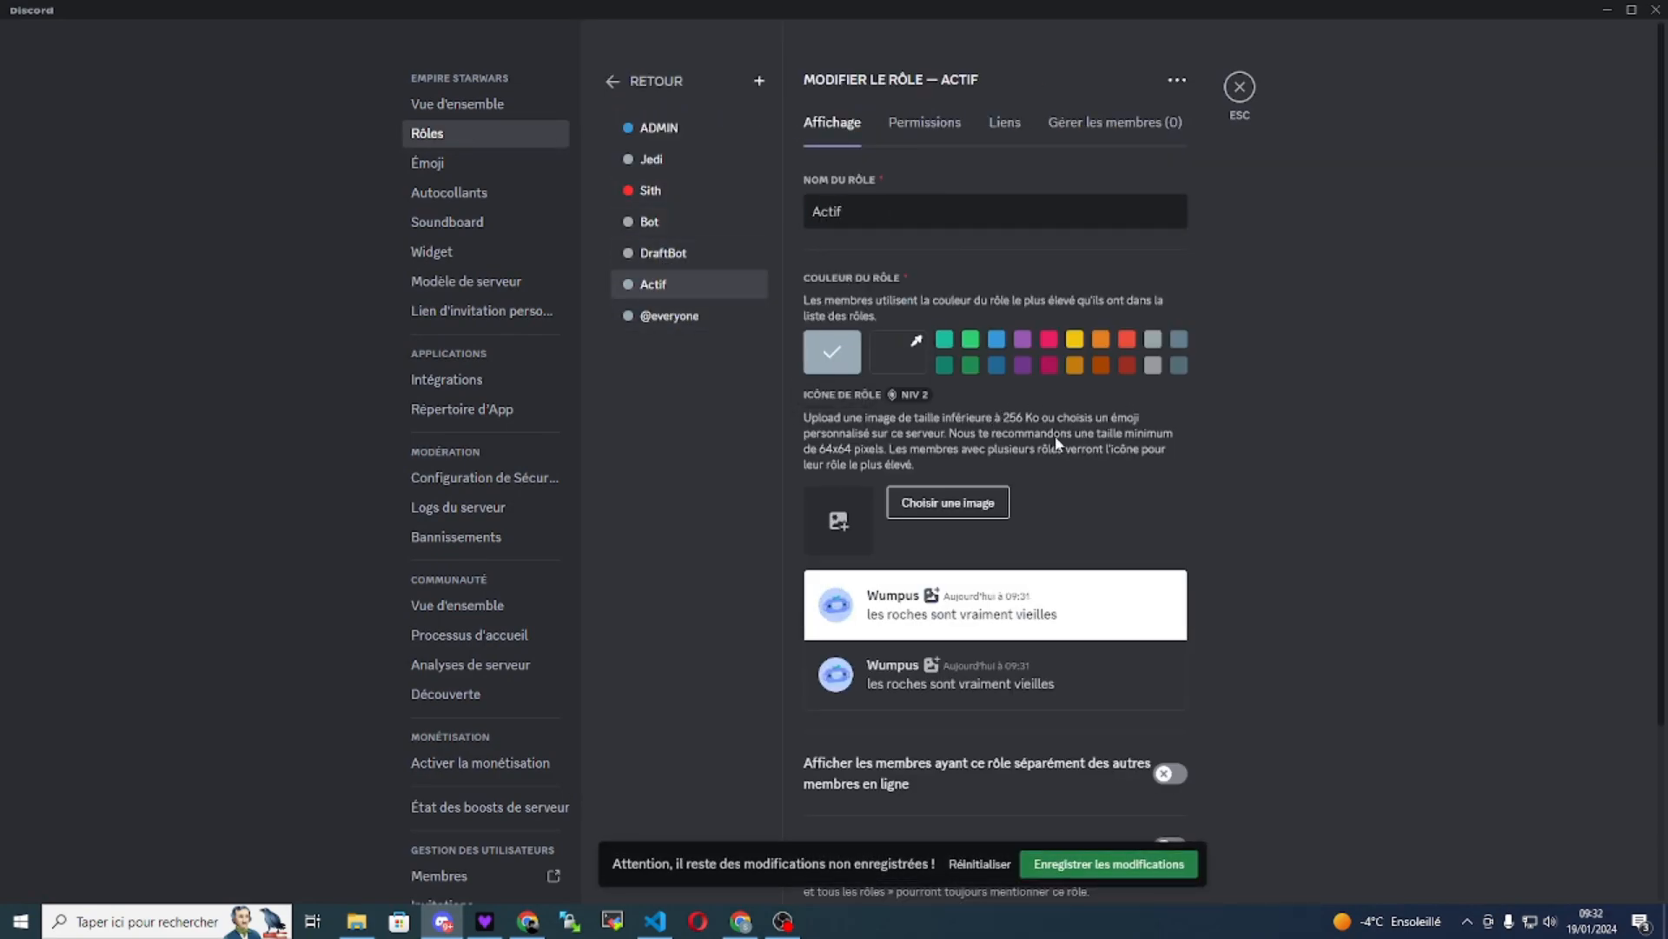
click(1109, 863)
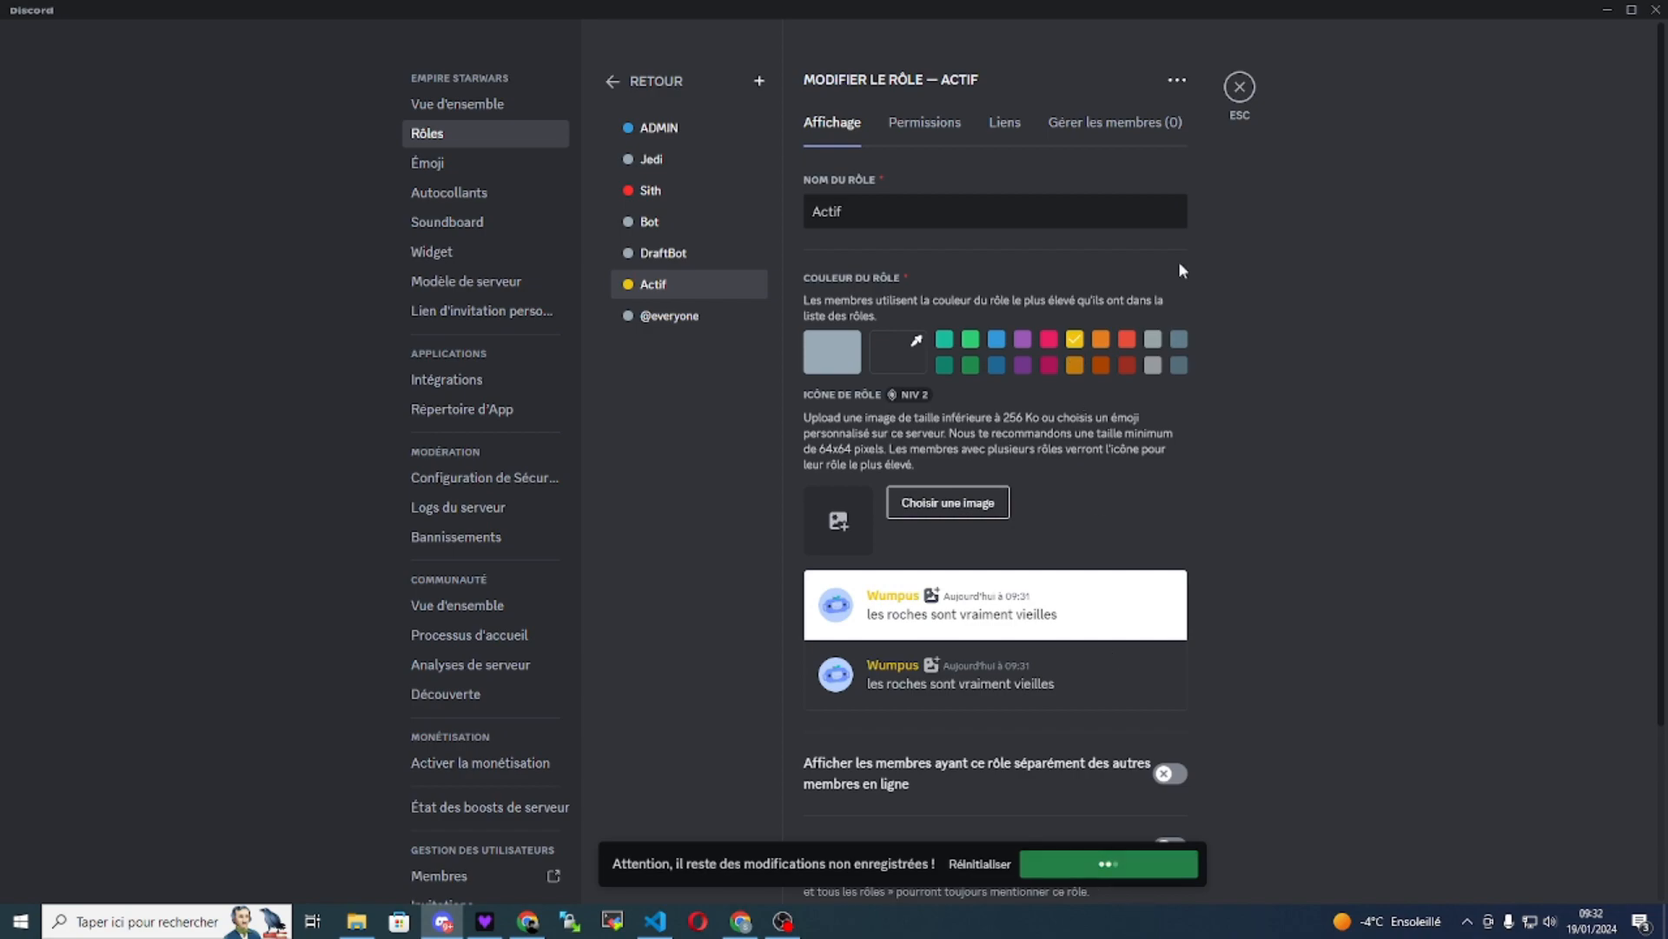
click(1240, 87)
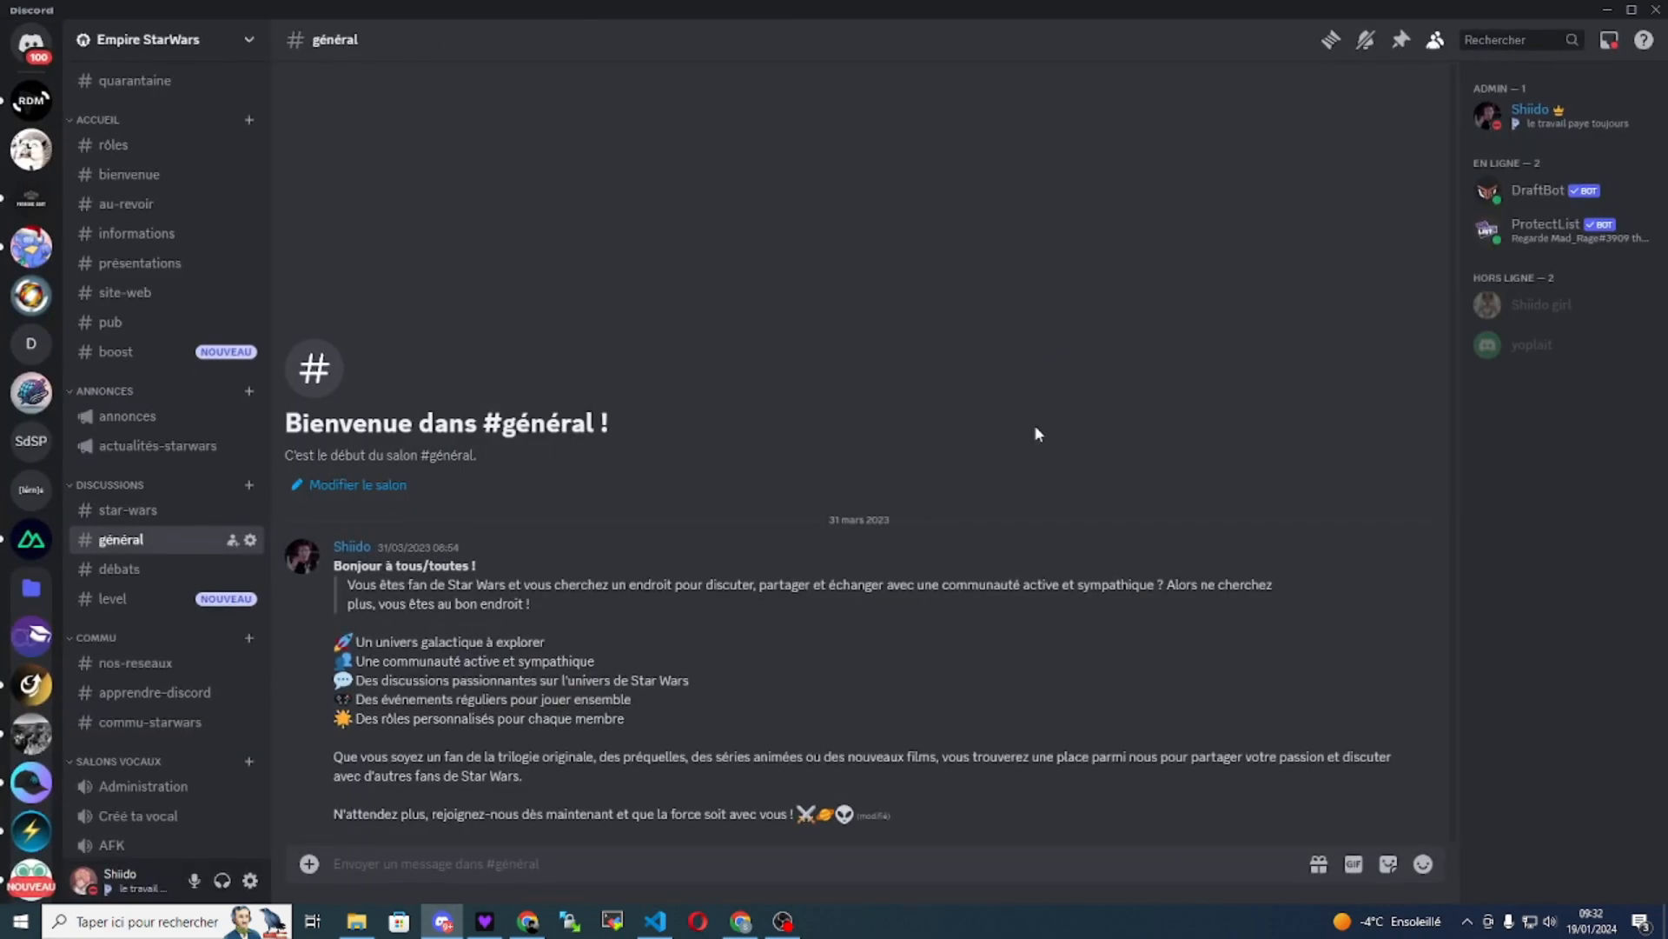
- Return to the DraftBot panel in the browser and reload the levels page to refresh its list of roles
click(528, 921)
key(F5)
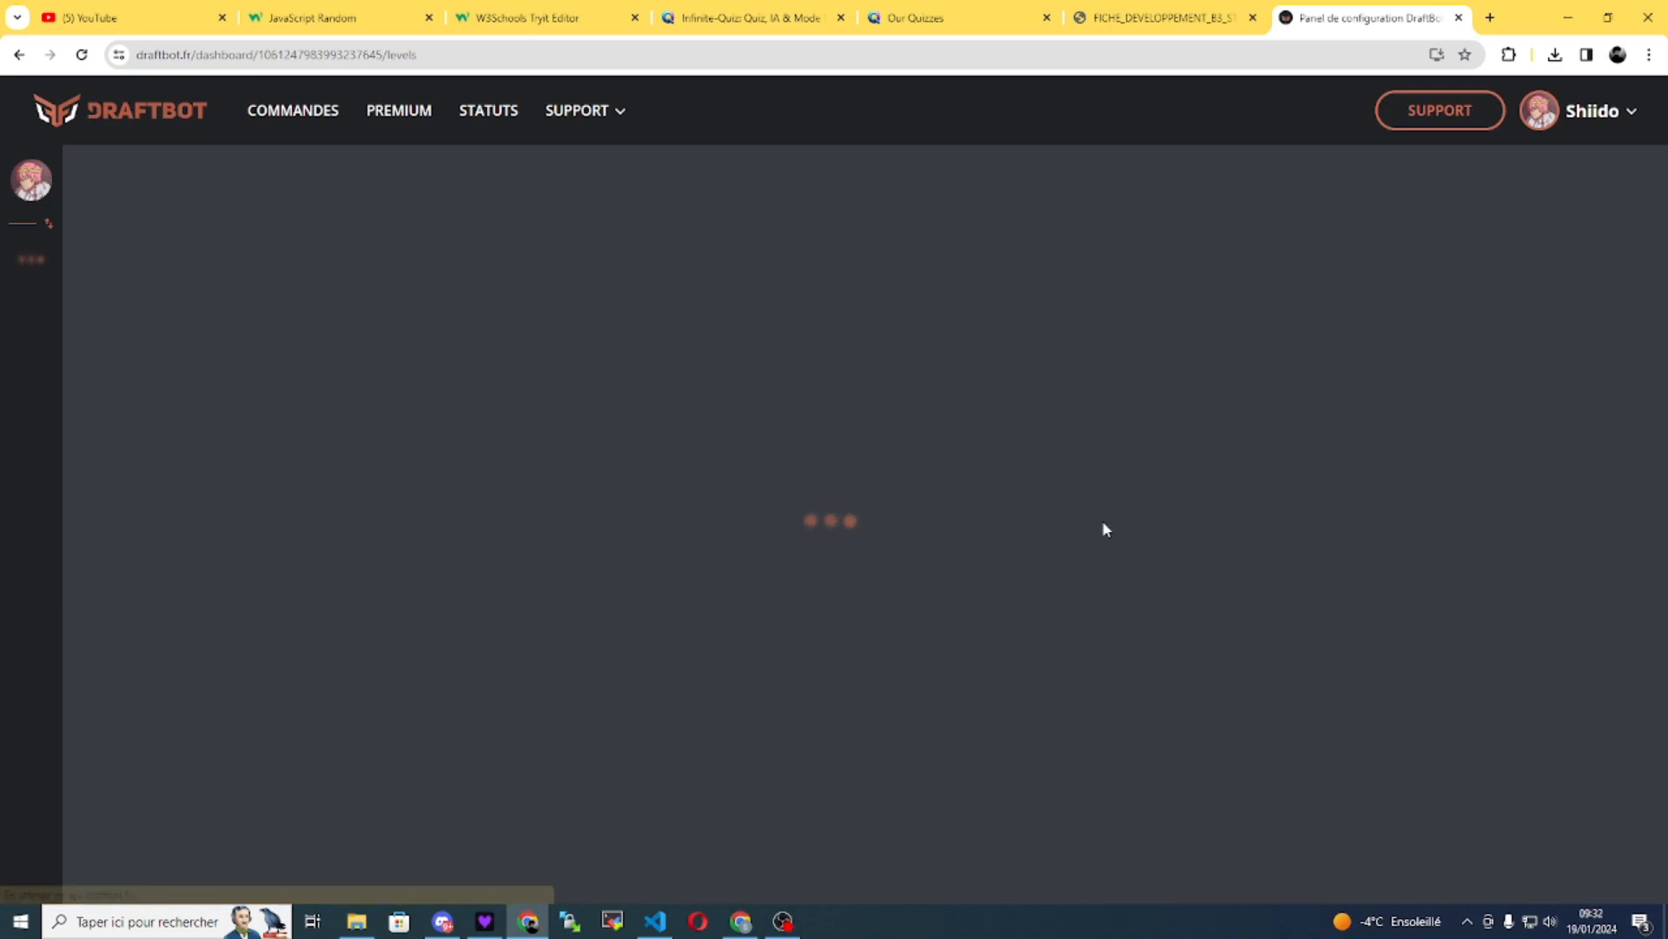
scroll(1042, 391, down, 10)
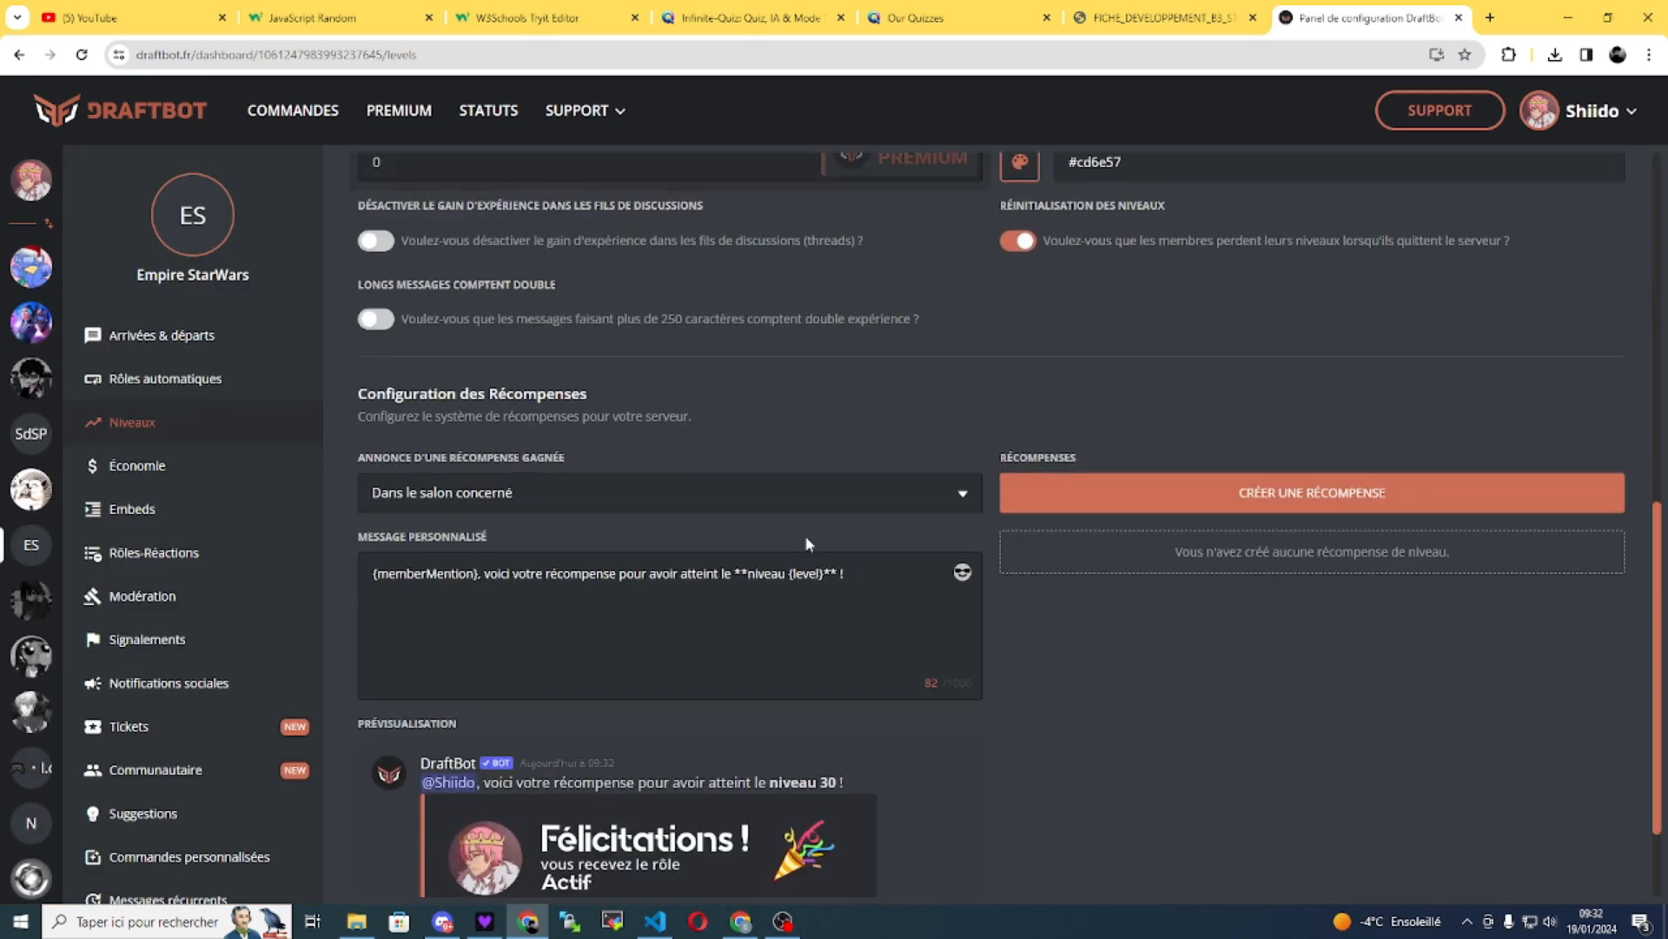
- Start a new reward of type "Un rôle" with required level 5 and assign the Actif role
click(1269, 372)
click(782, 514)
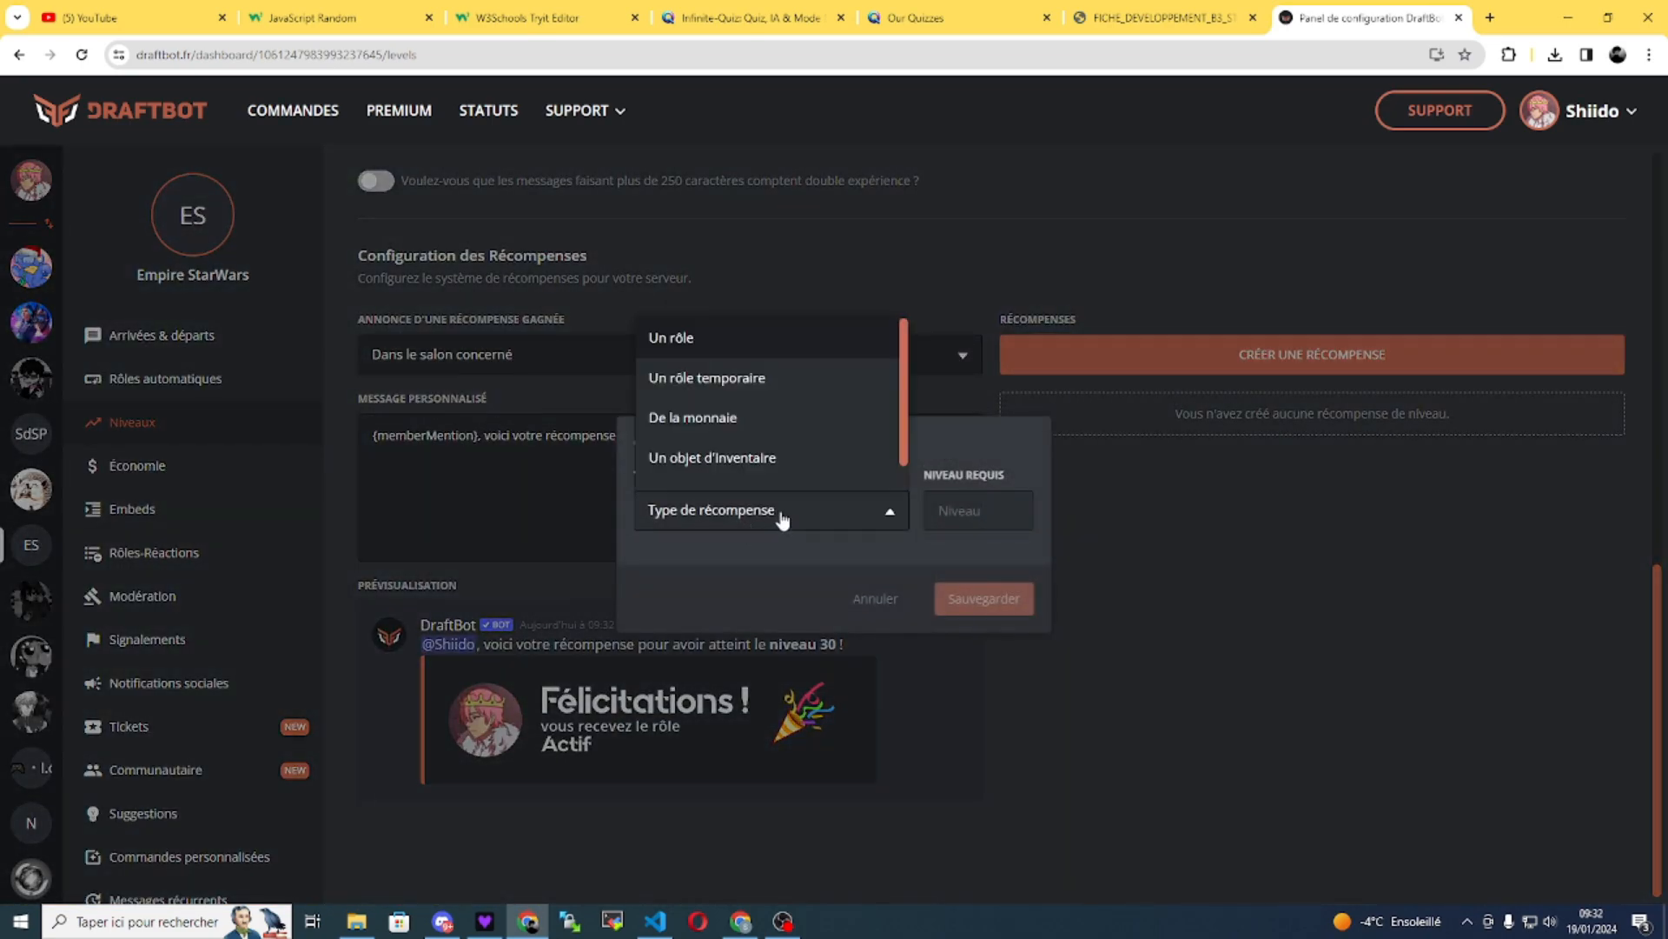
click(714, 357)
click(956, 436)
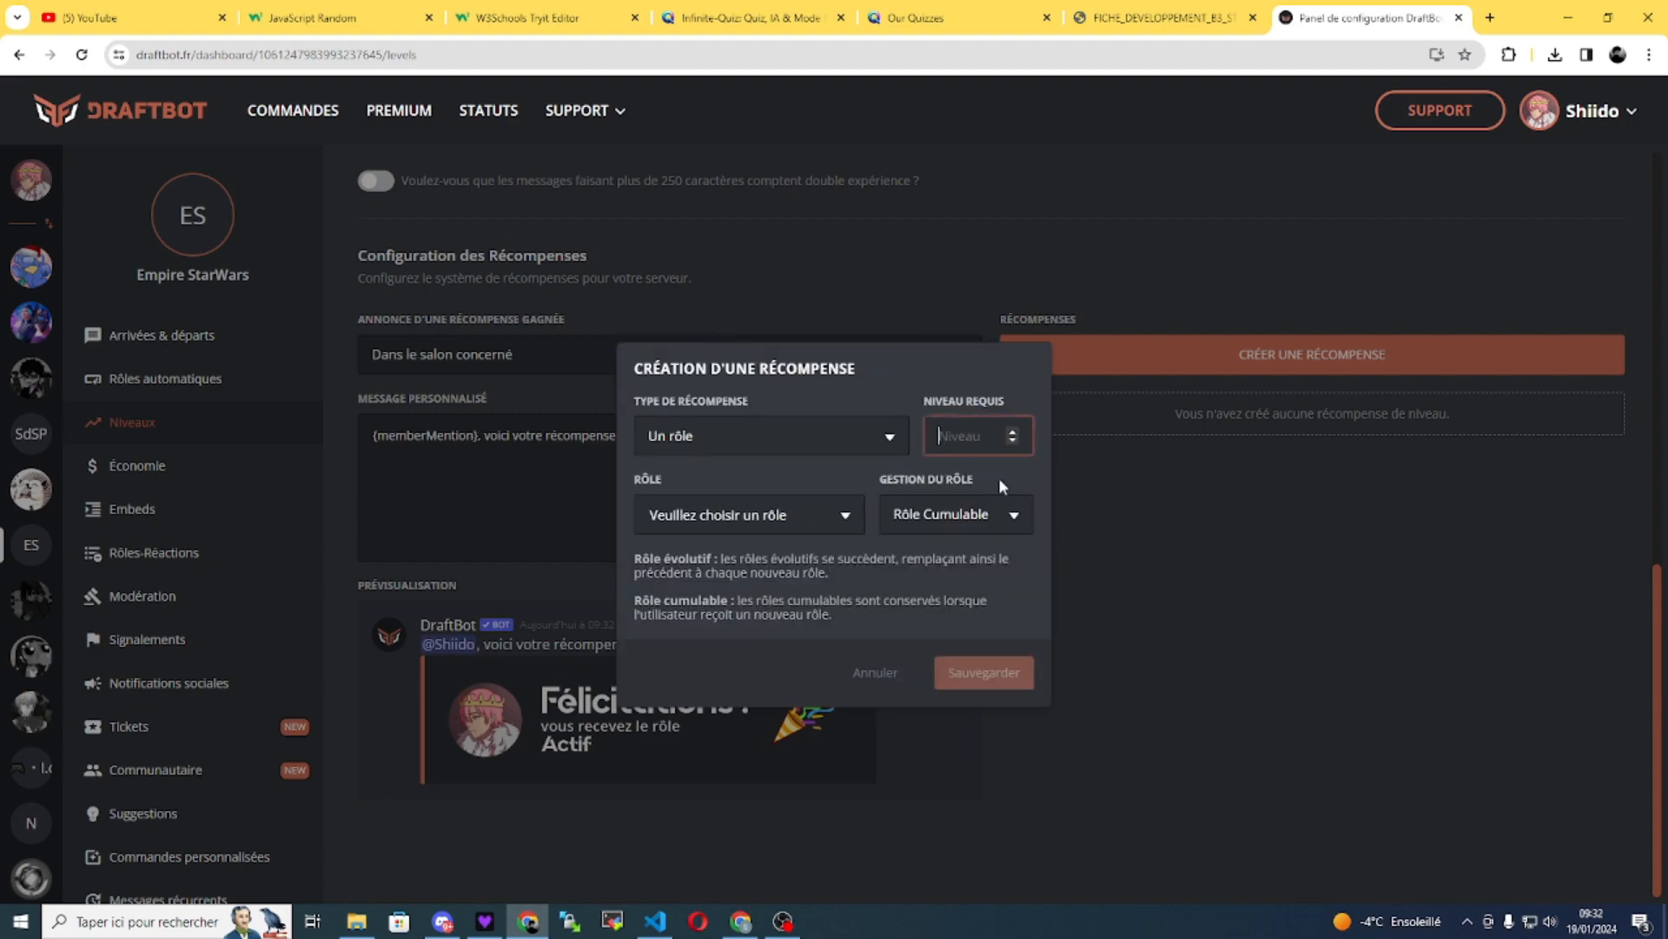
text(5)
click(817, 519)
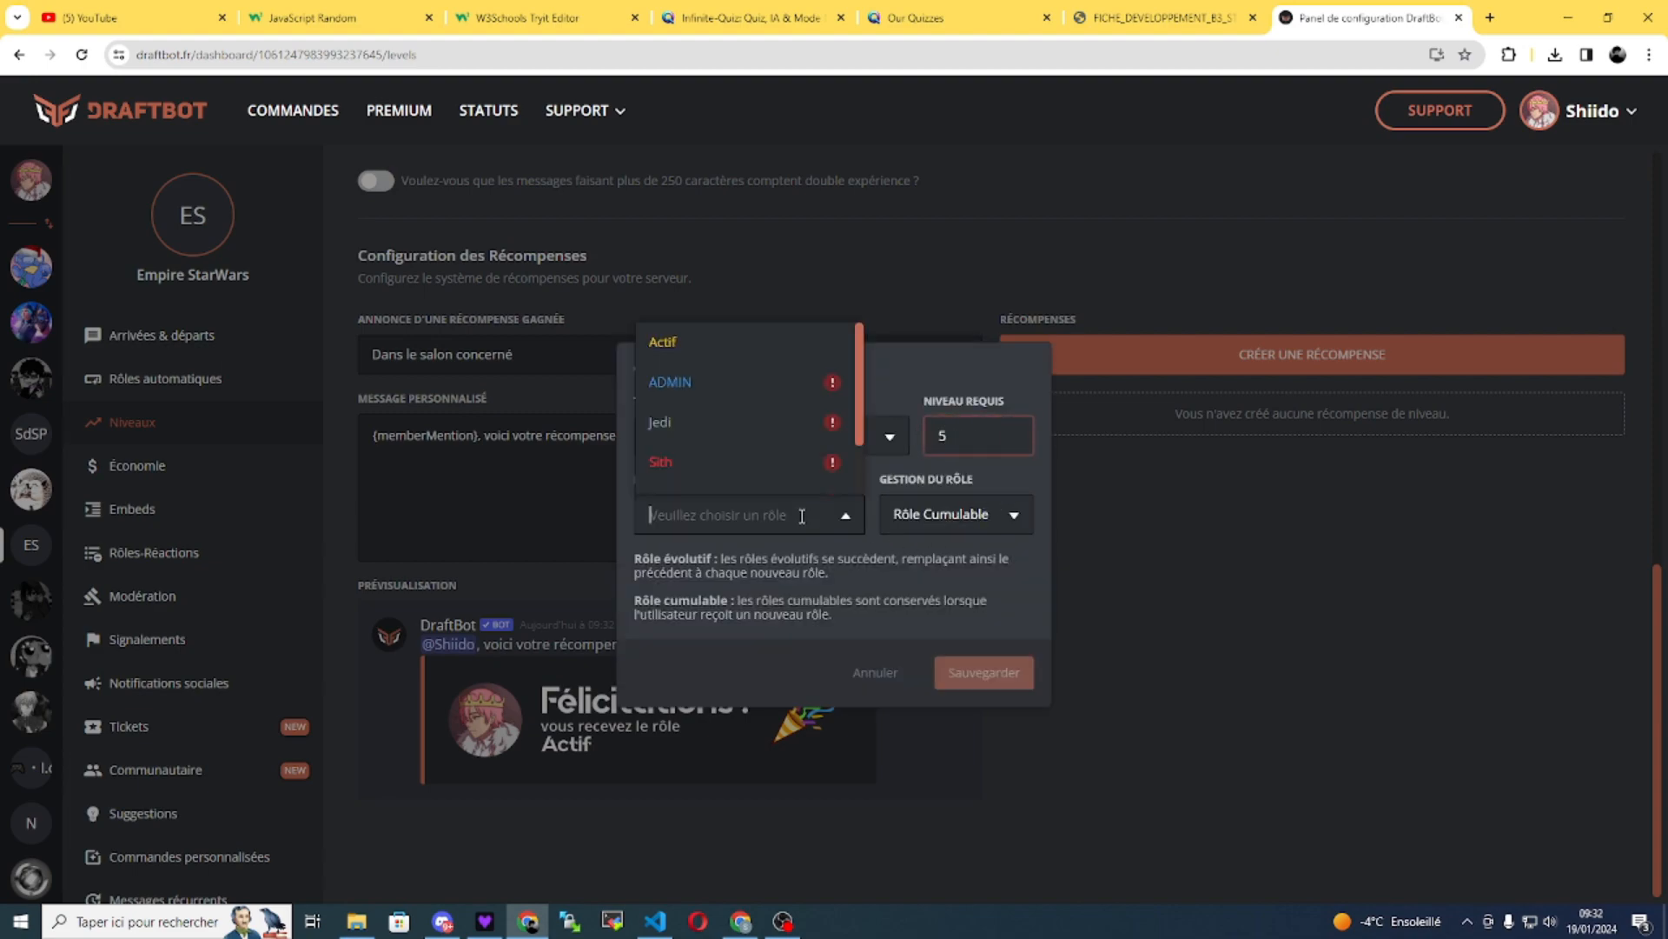
scroll(714, 384, up, 2)
click(726, 385)
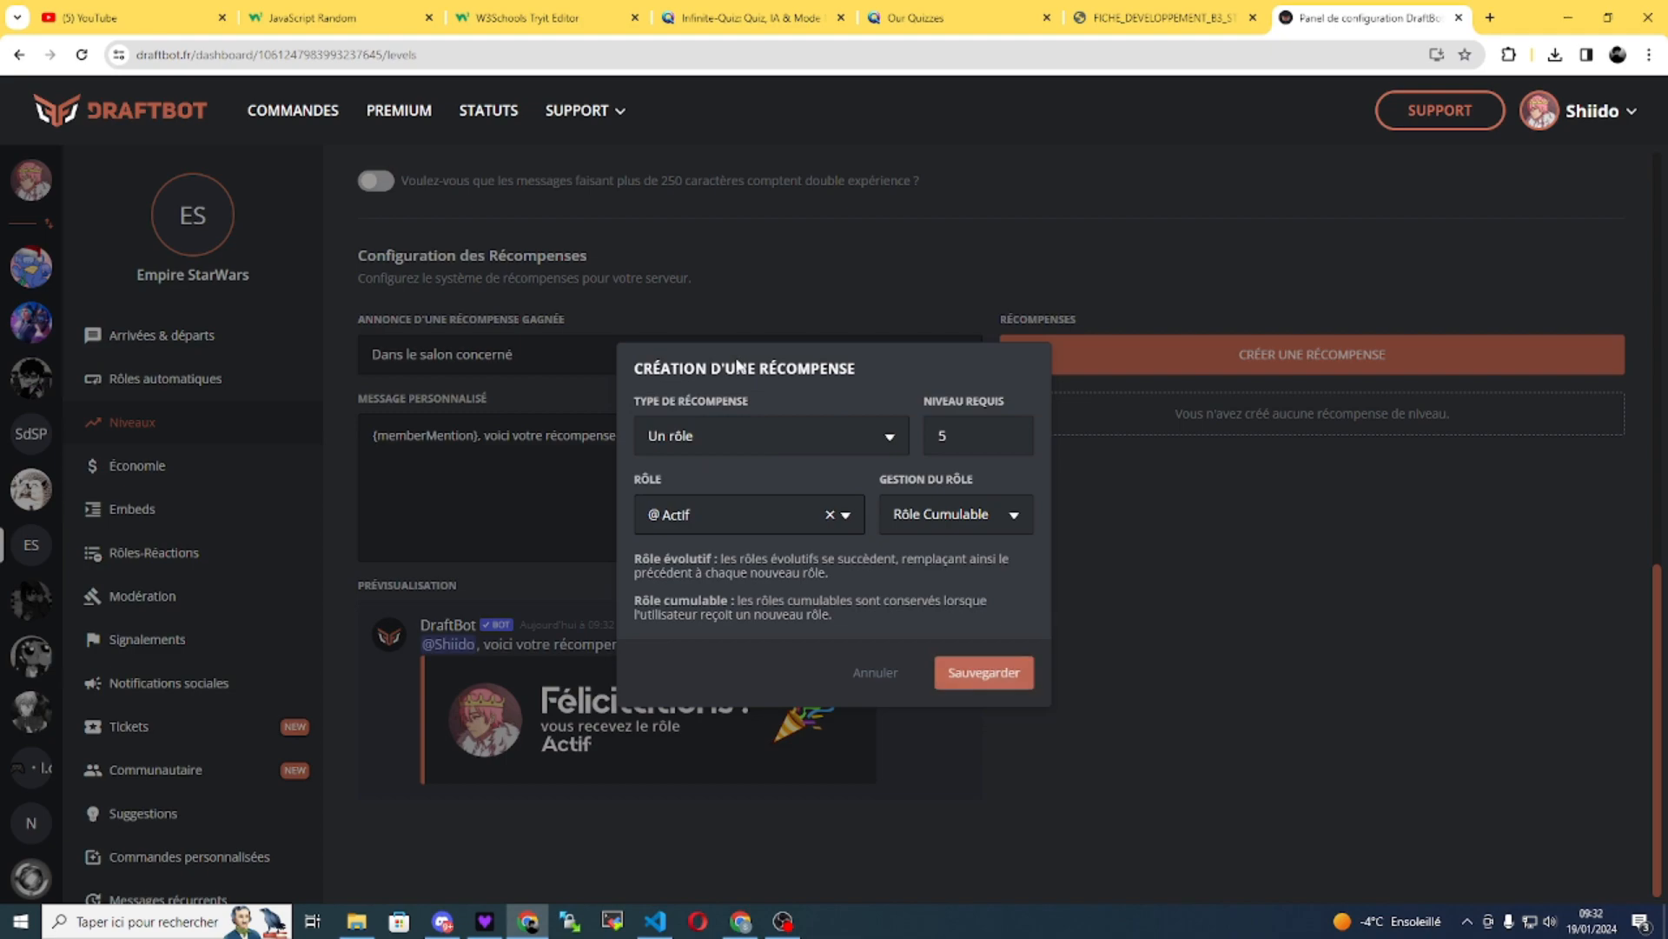
- Review the évolutif and cumulable descriptions, choose "Rôle Cumulable" as the role management, and save the reward
click(985, 521)
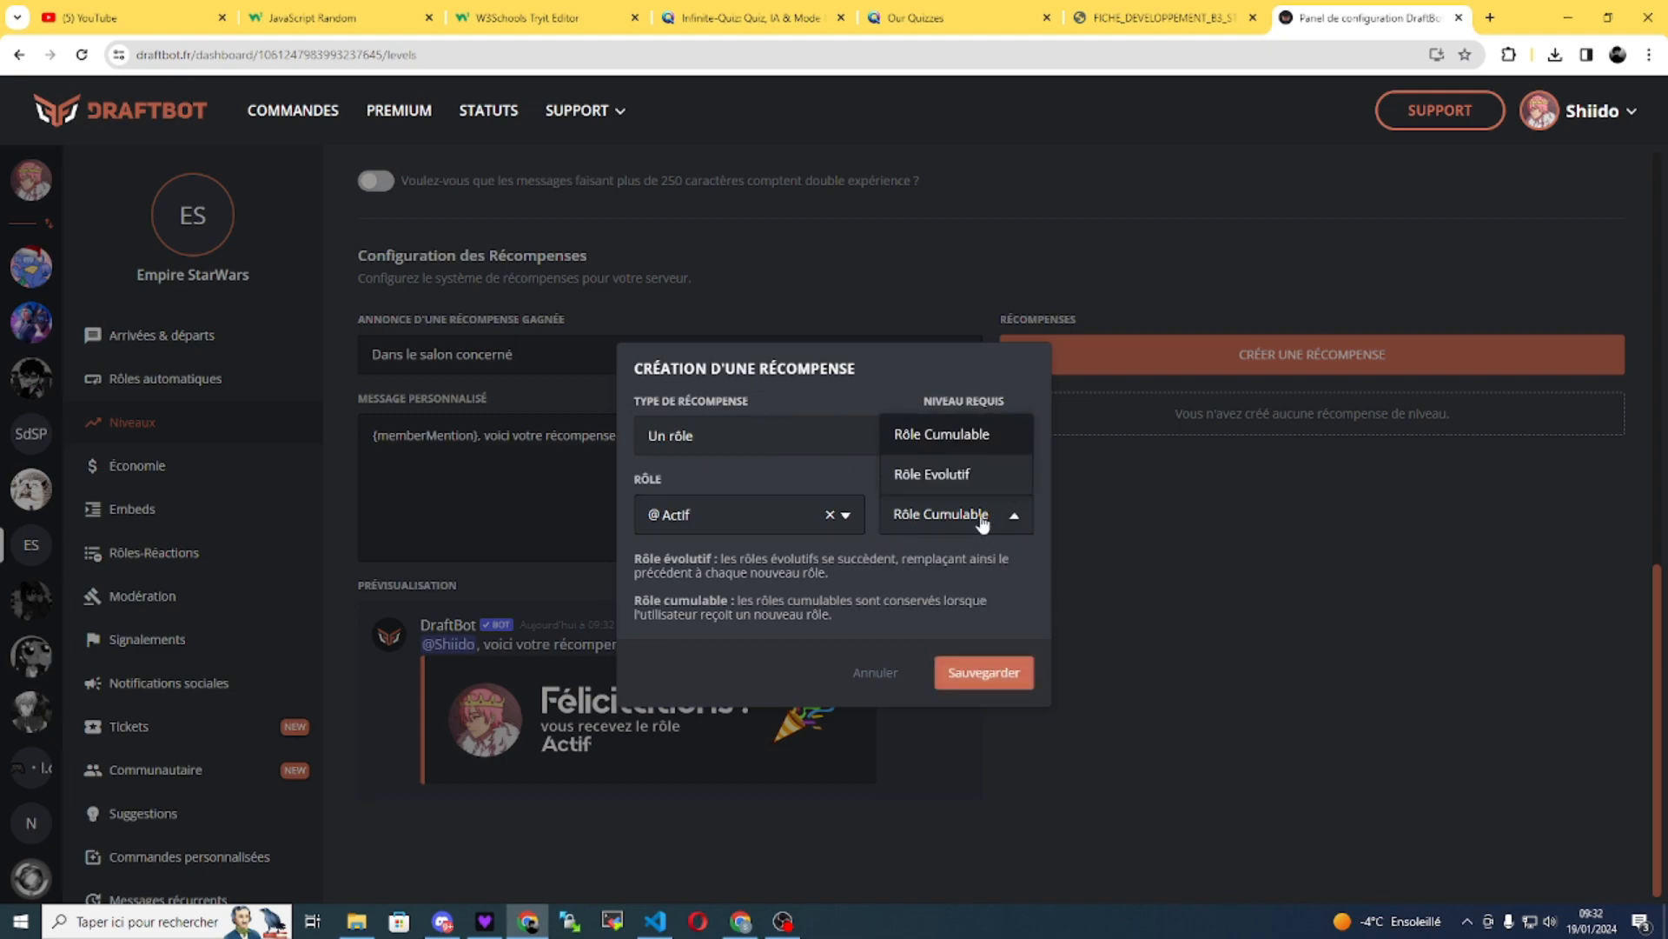
drag(909, 581, 724, 561)
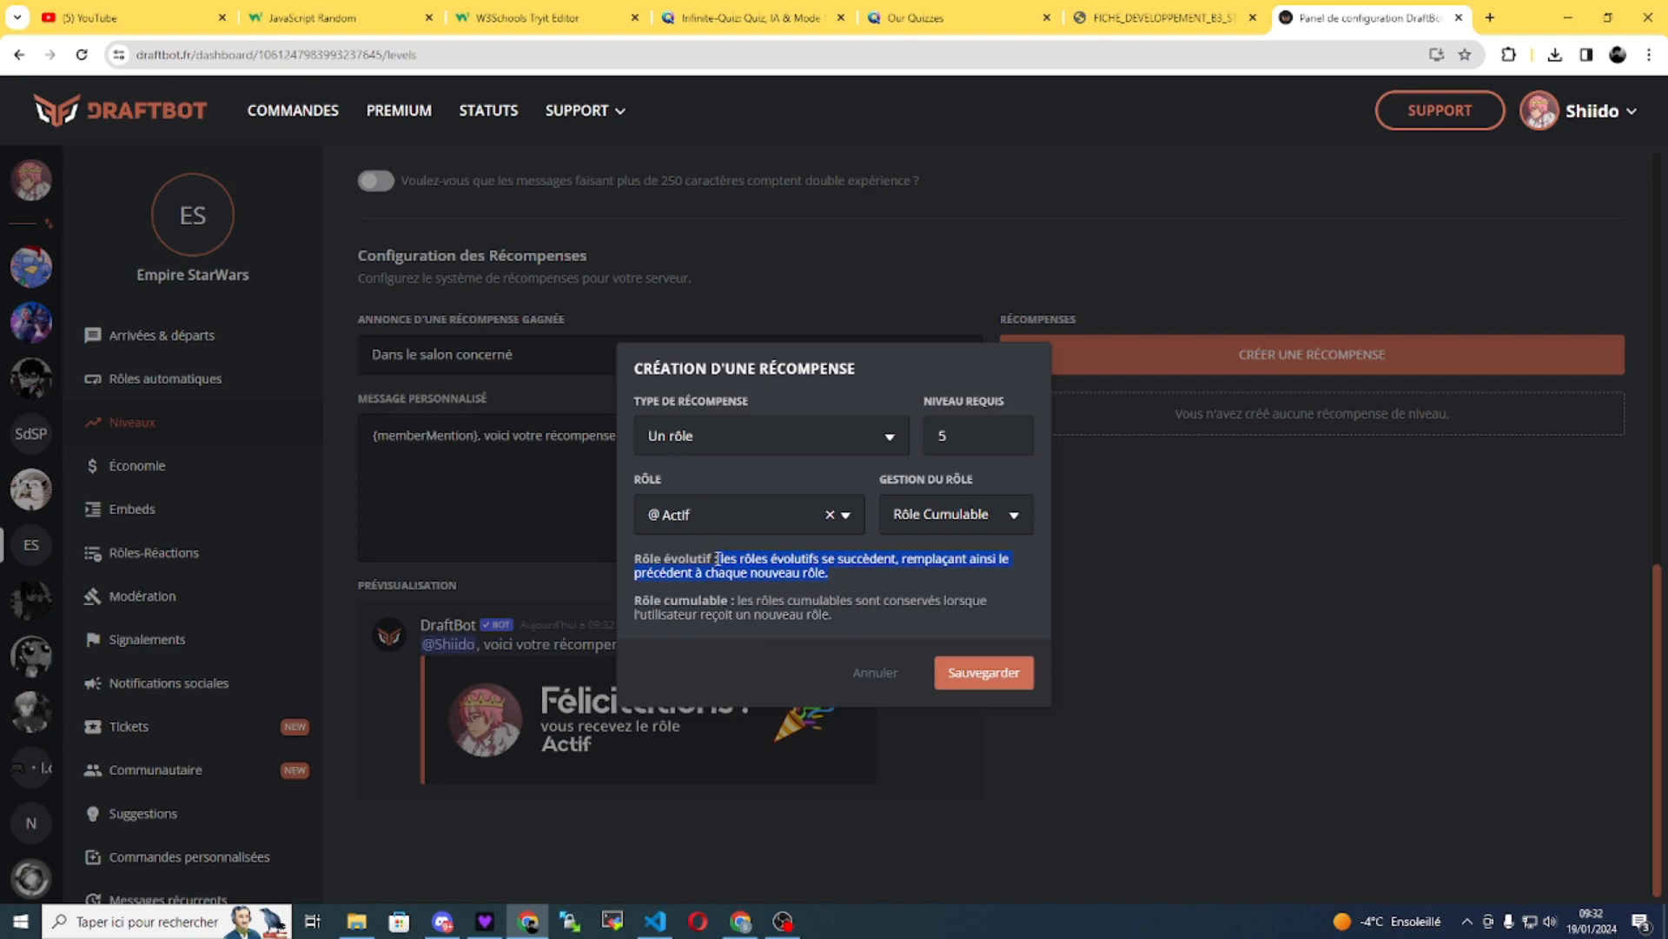
click(863, 573)
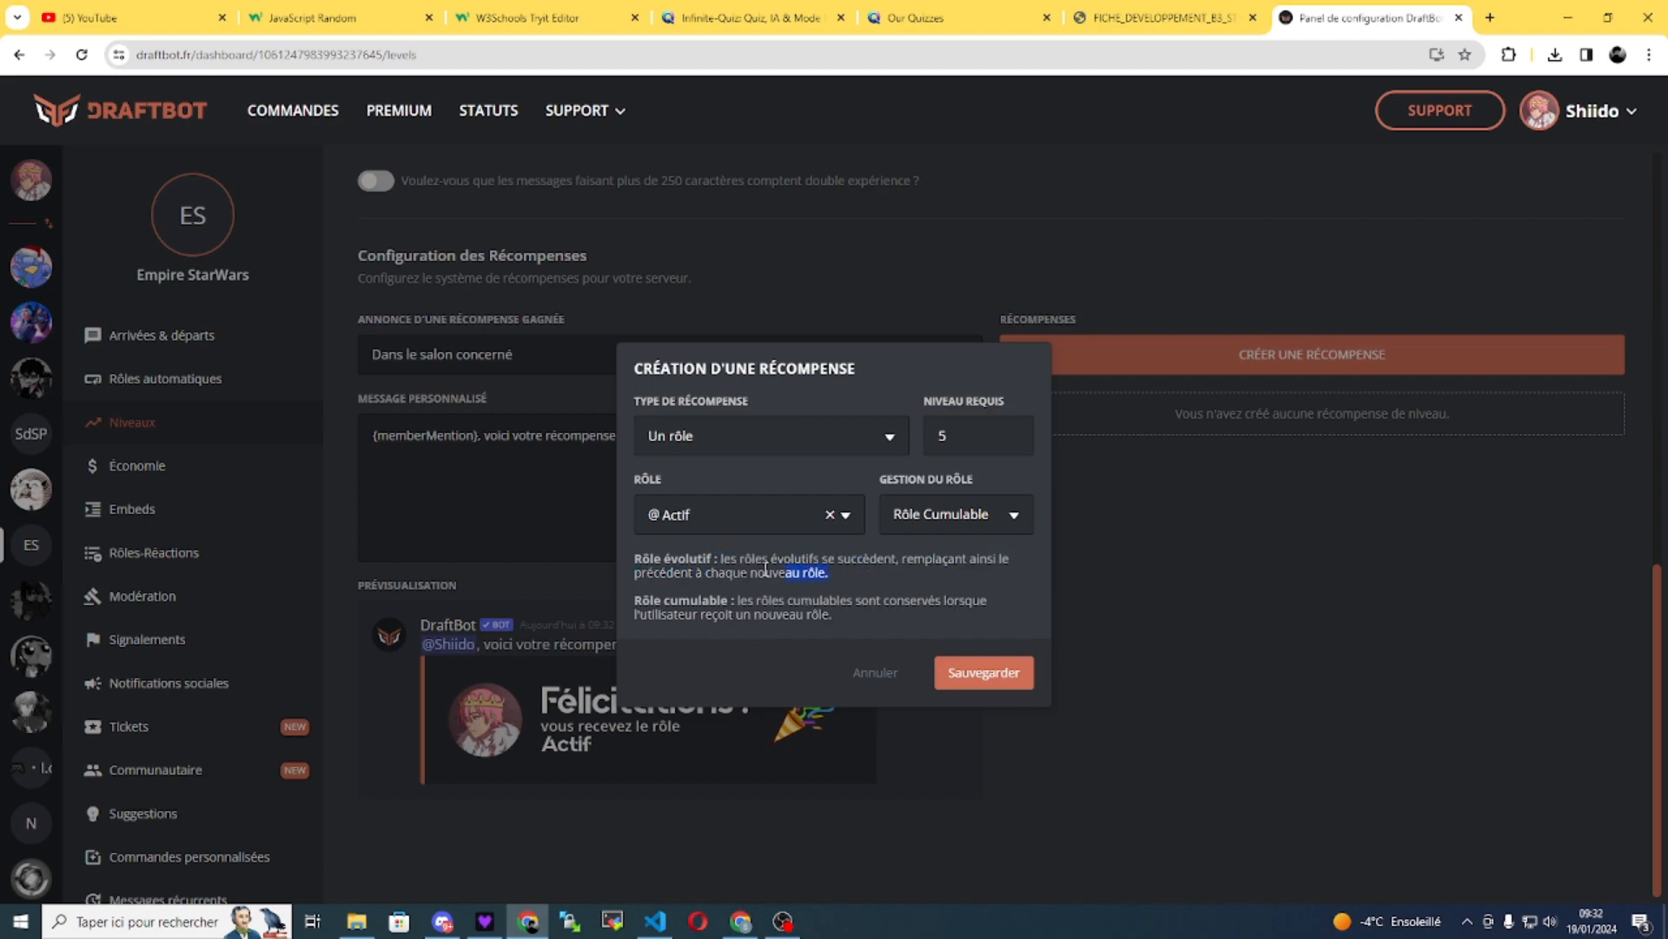
drag(765, 569, 722, 557)
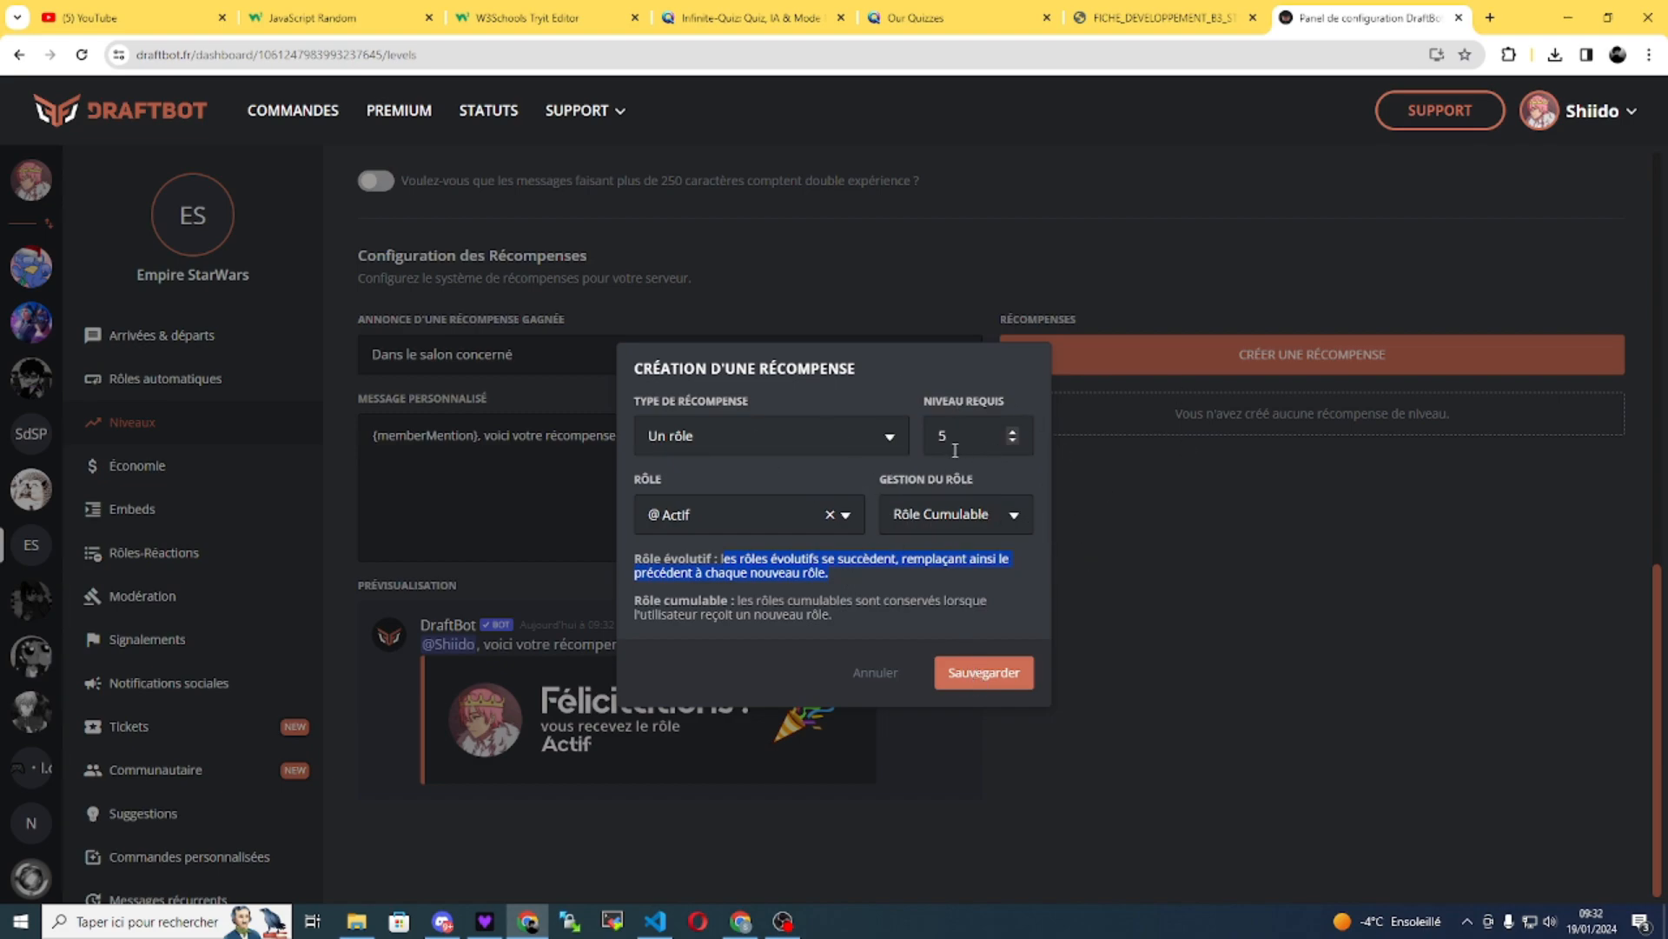
drag(861, 566, 743, 550)
click(847, 570)
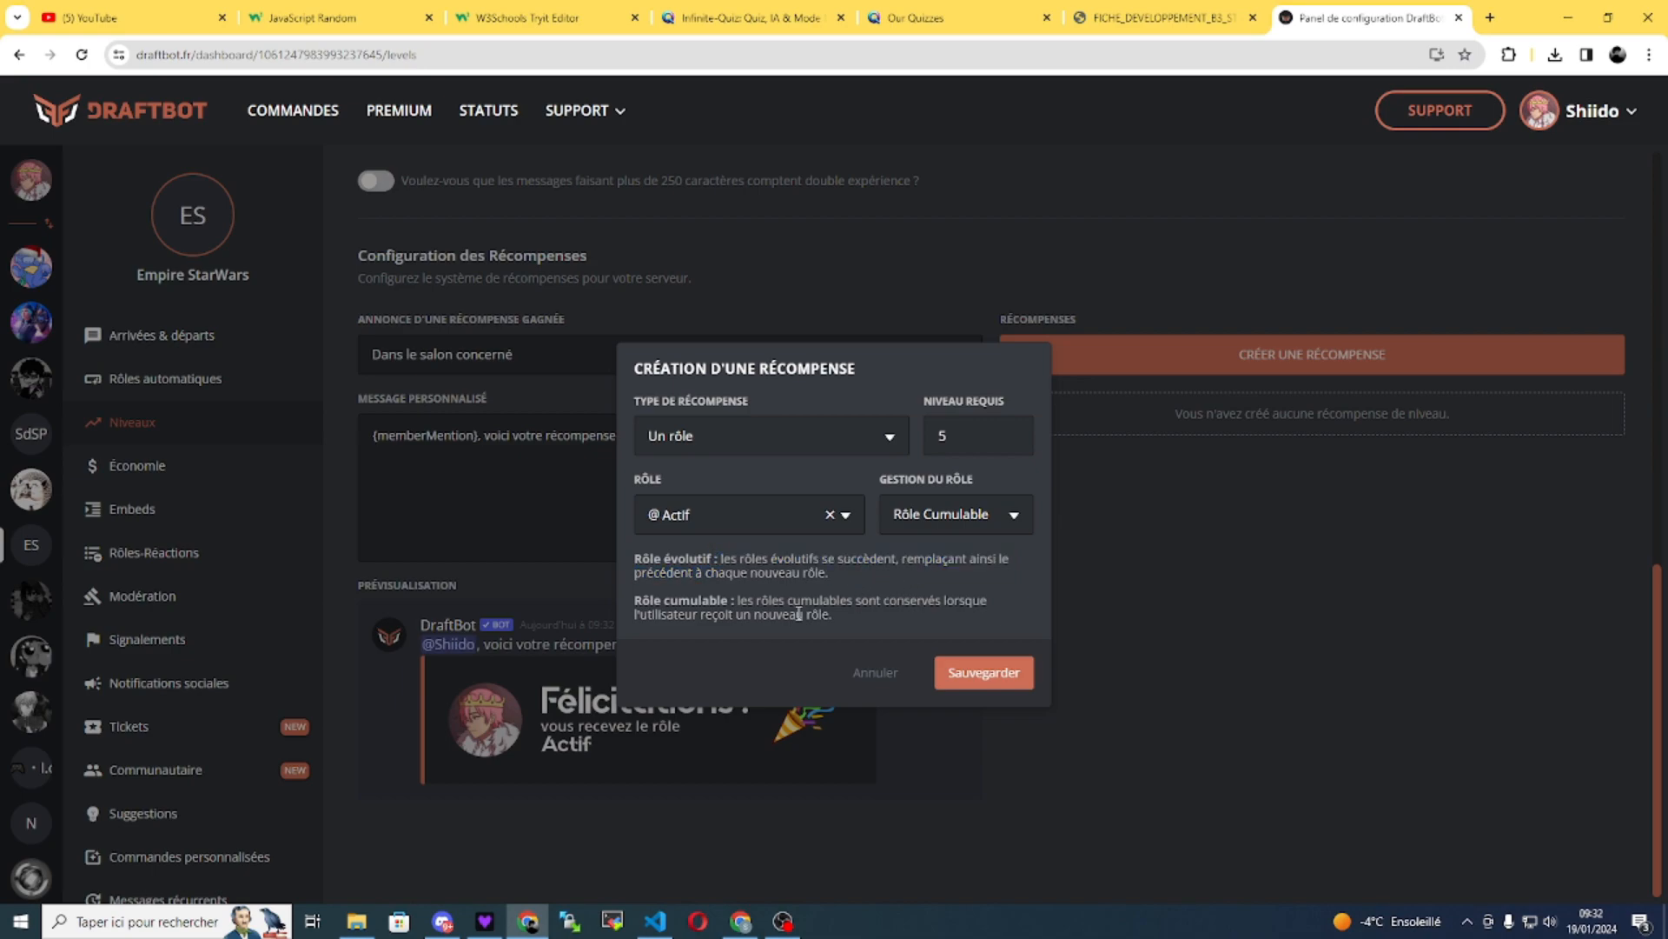
click(936, 530)
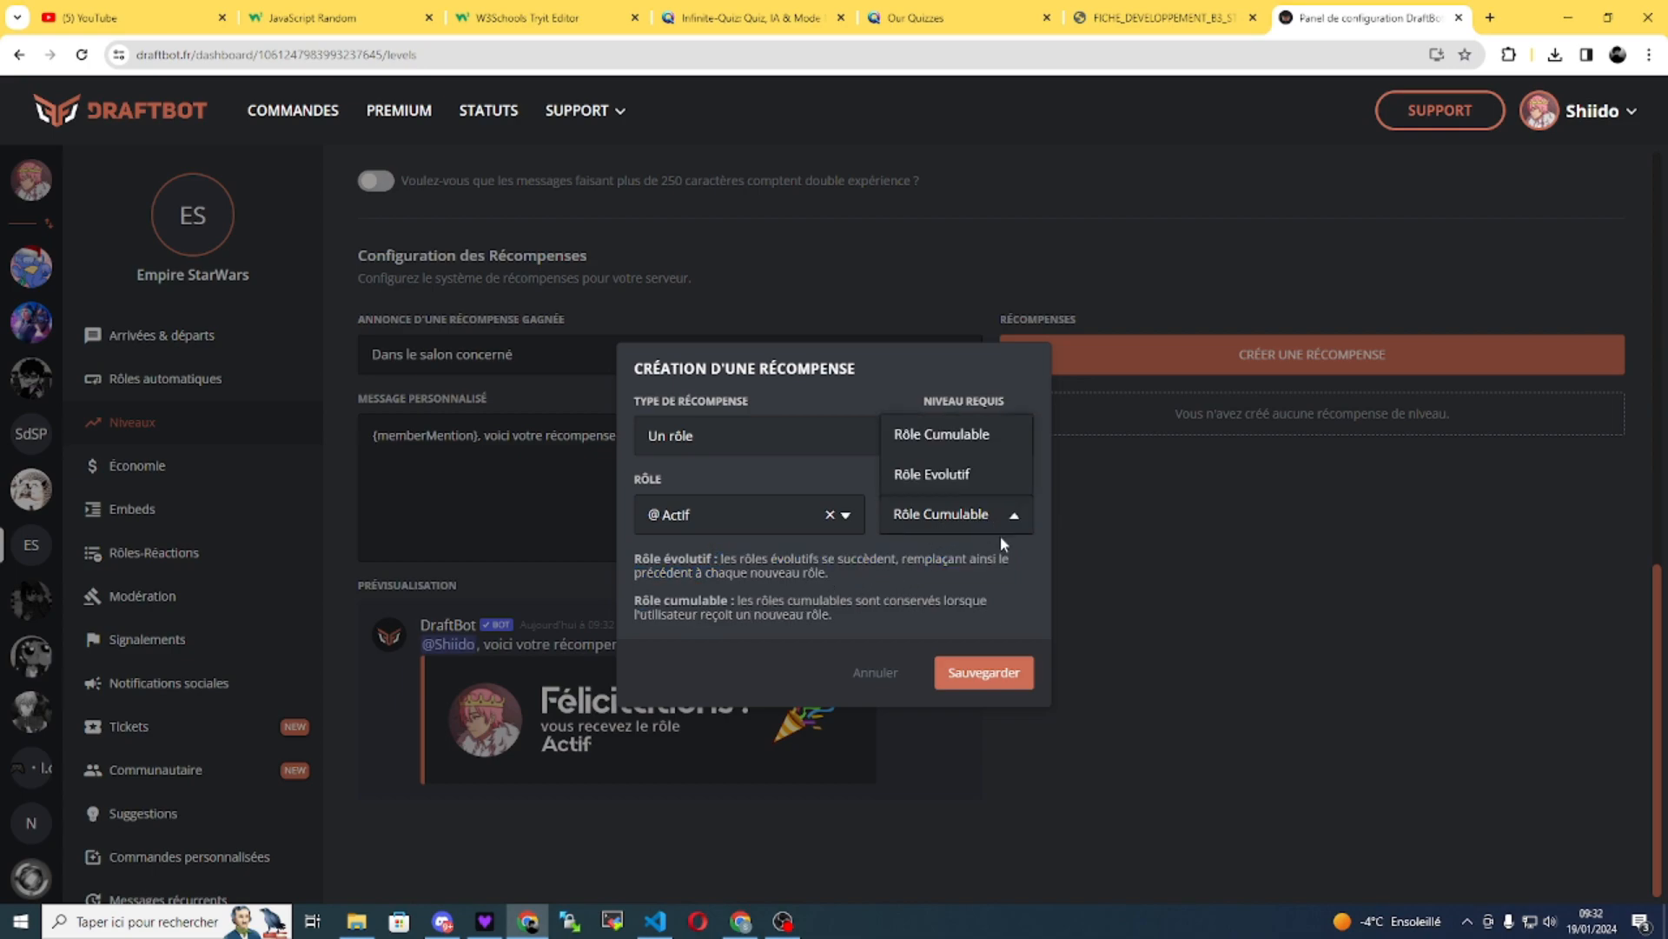
click(956, 433)
click(983, 673)
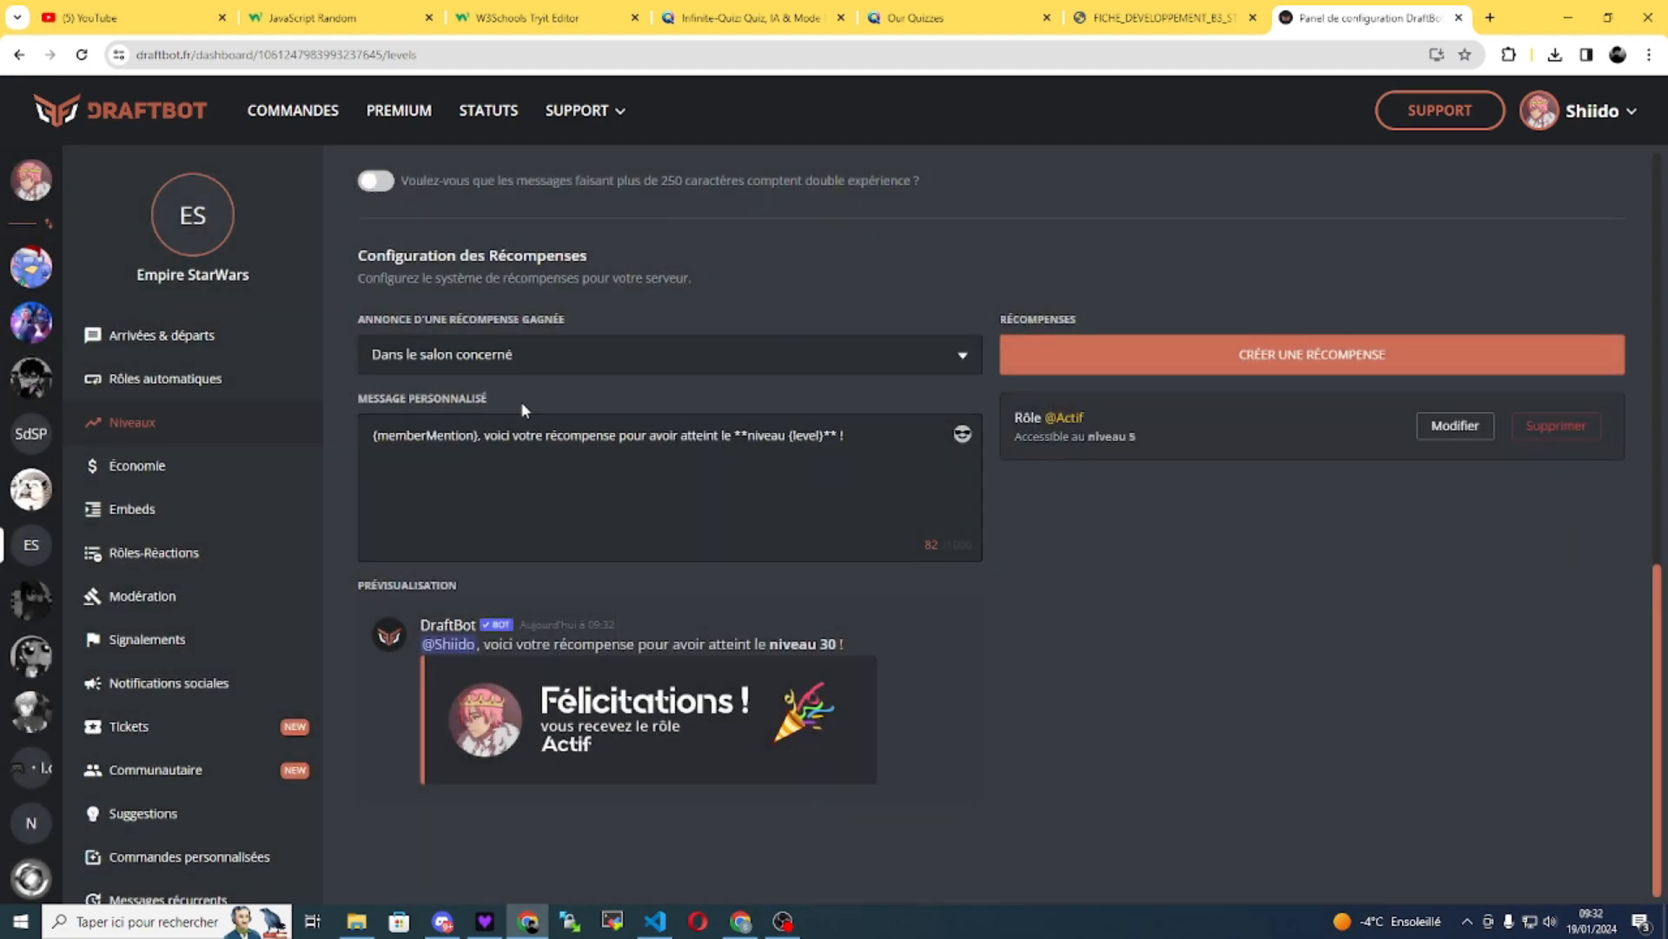
- Review the level settings and the reward configuration with its message preview
scroll(709, 554, up, 1)
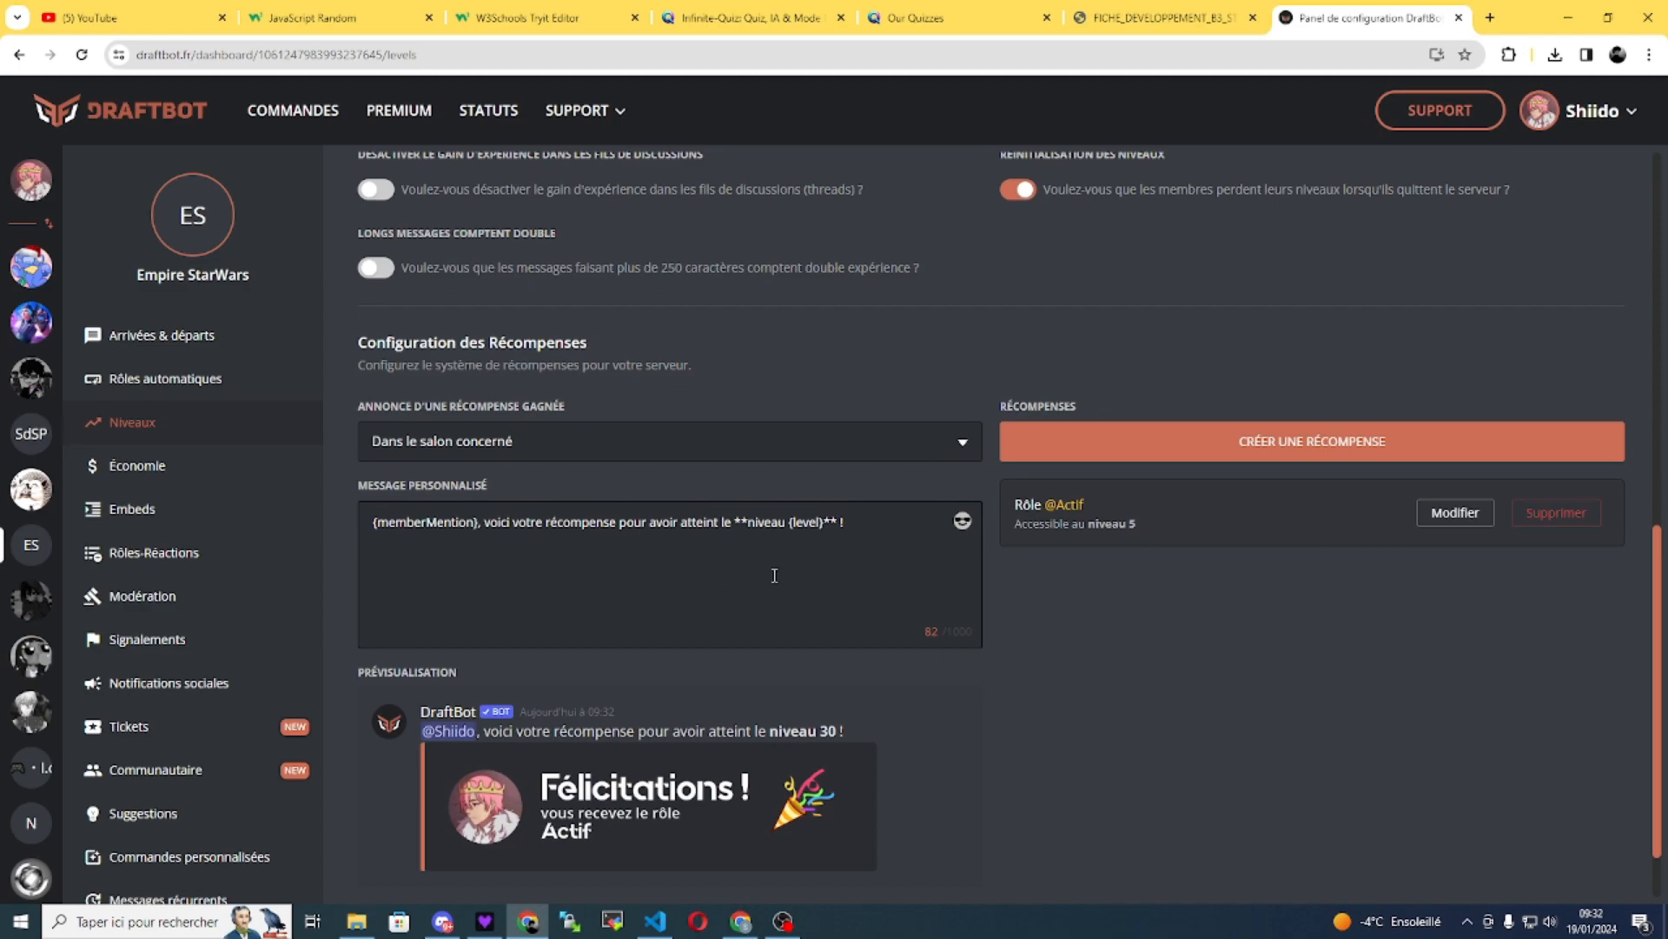
scroll(774, 576, up, 7)
scroll(711, 654, down, 3)
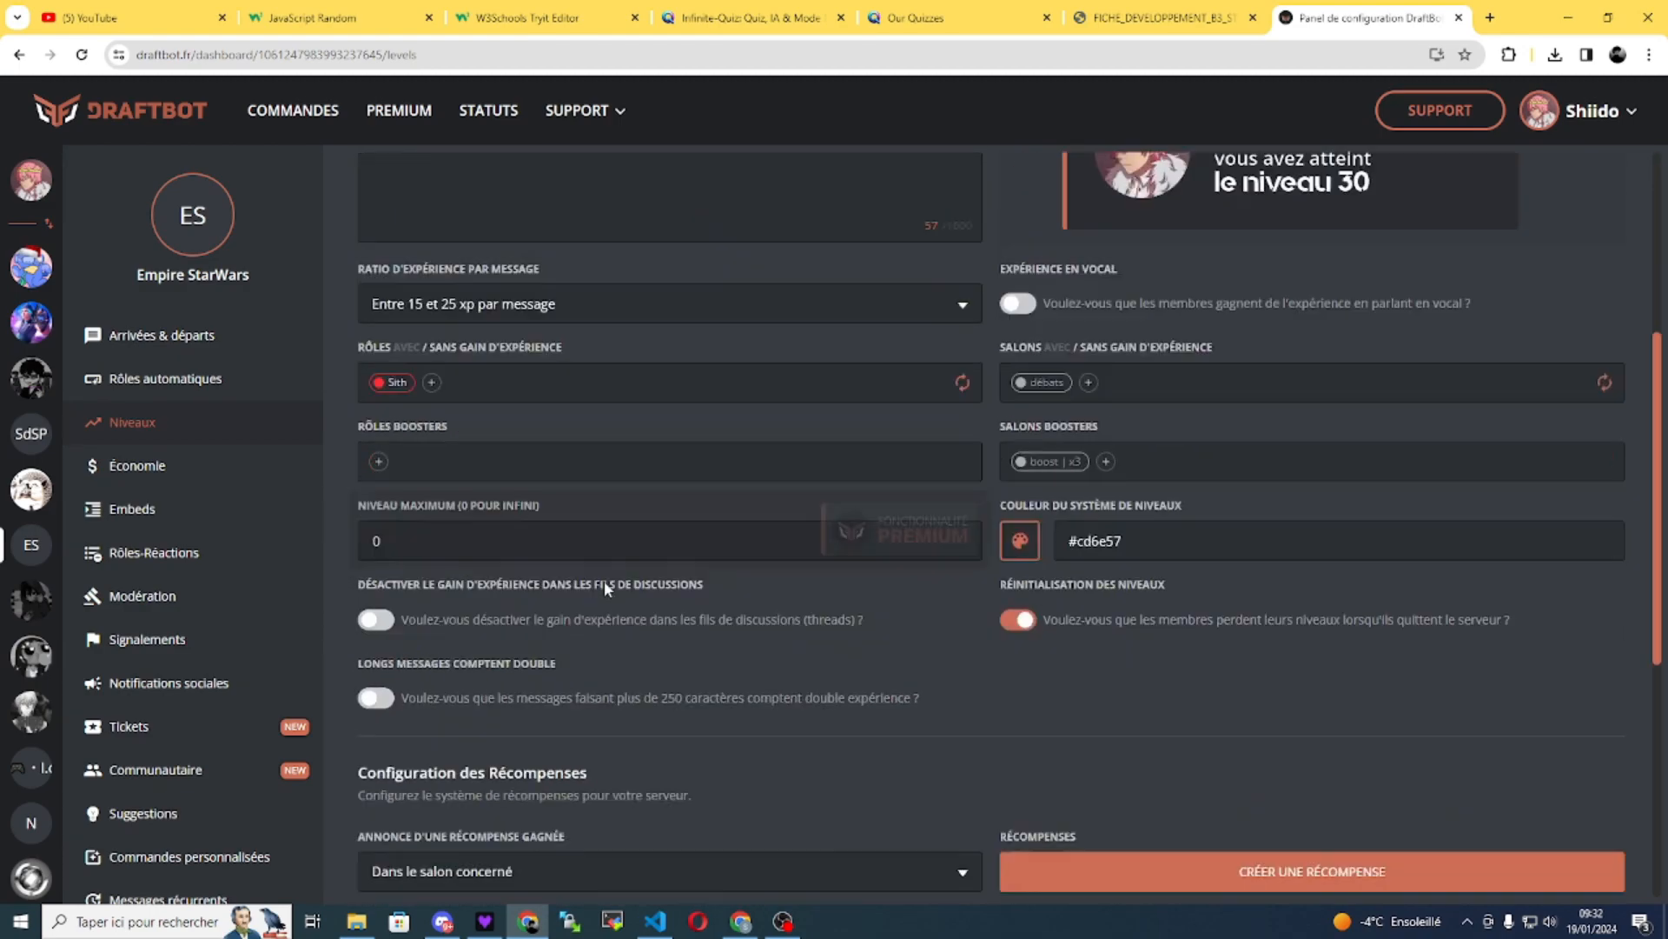
scroll(744, 605, down, 6)
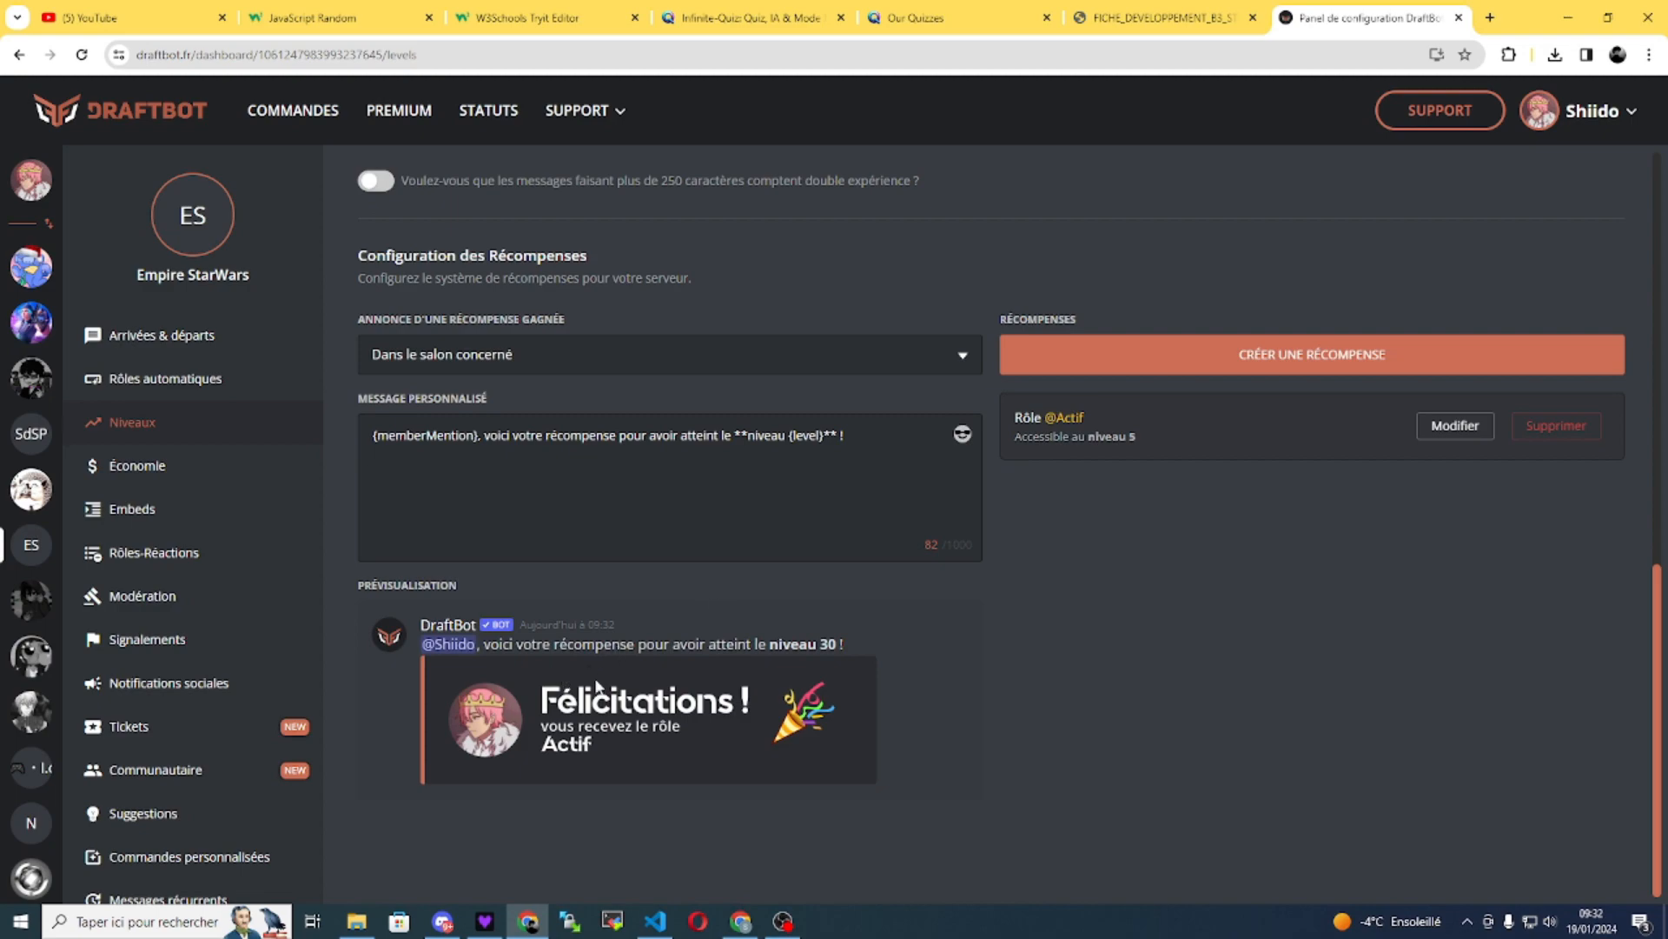
- Switch to Discord and send three messages of repeated "test spam" text in the général channel to gain experience
click(443, 921)
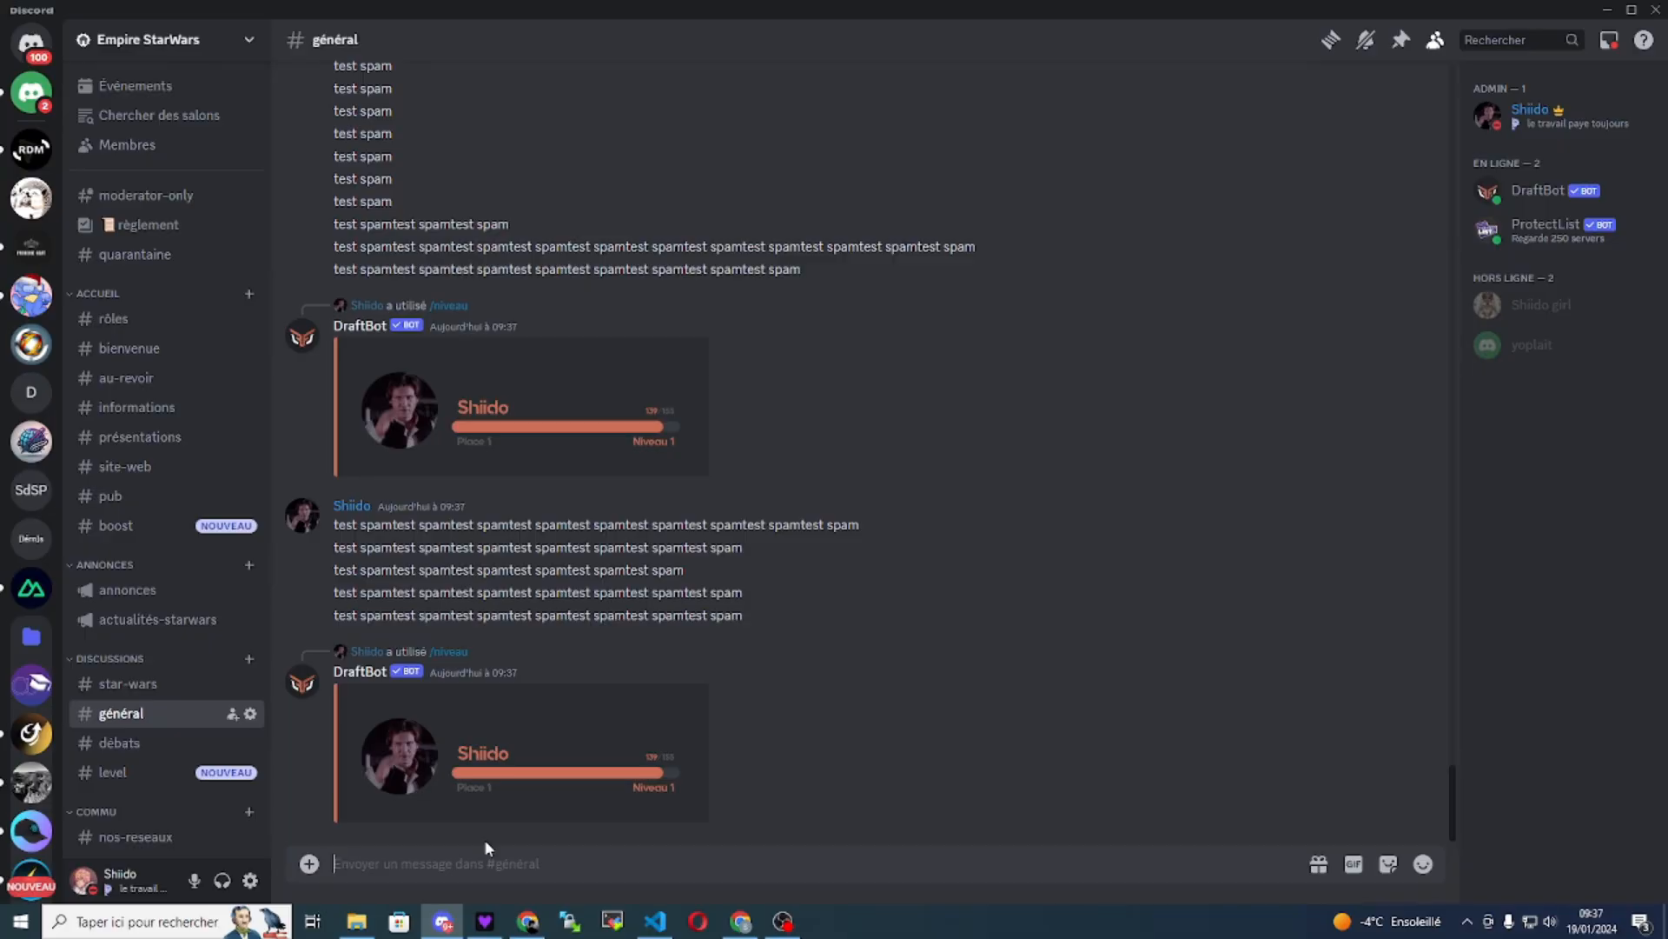
key(ctrl+v)
key(ctrl+v)
key(ctrl+v)
key(ctrl+v)
key(ctrl+v)
key(ctrl+v)
key(ctrl+v)
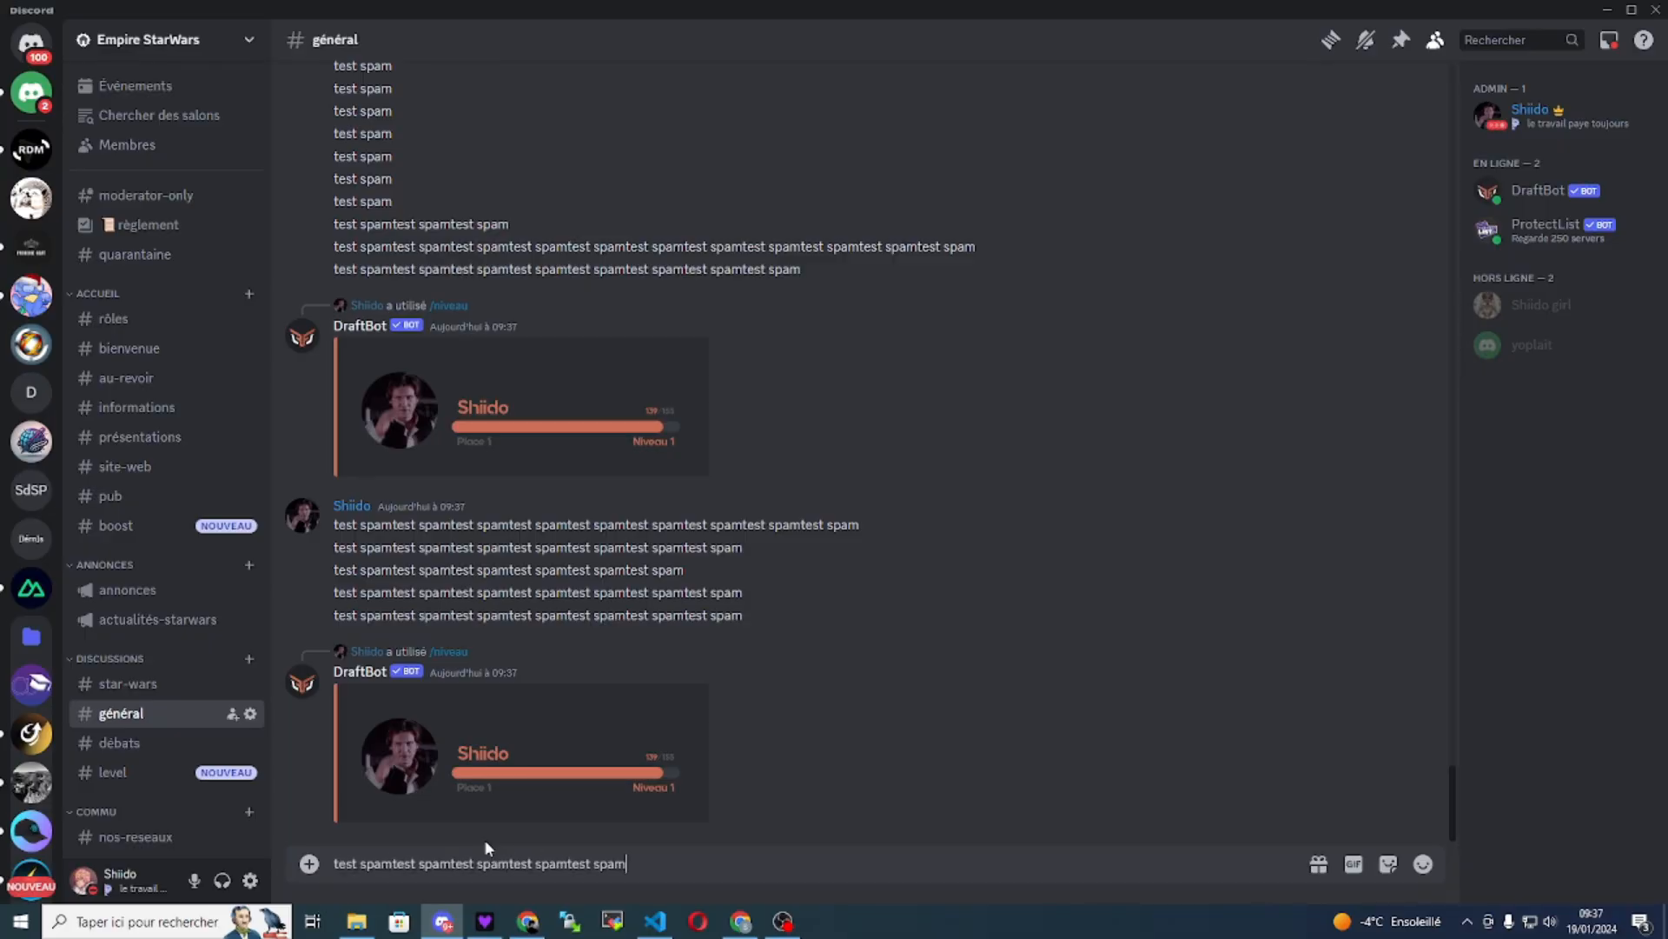
text(test spam)
key(Return)
key(ctrl+v)
key(ctrl+v)
key(ctrl+v)
key(ctrl+v)
key(ctrl+v)
key(ctrl+v)
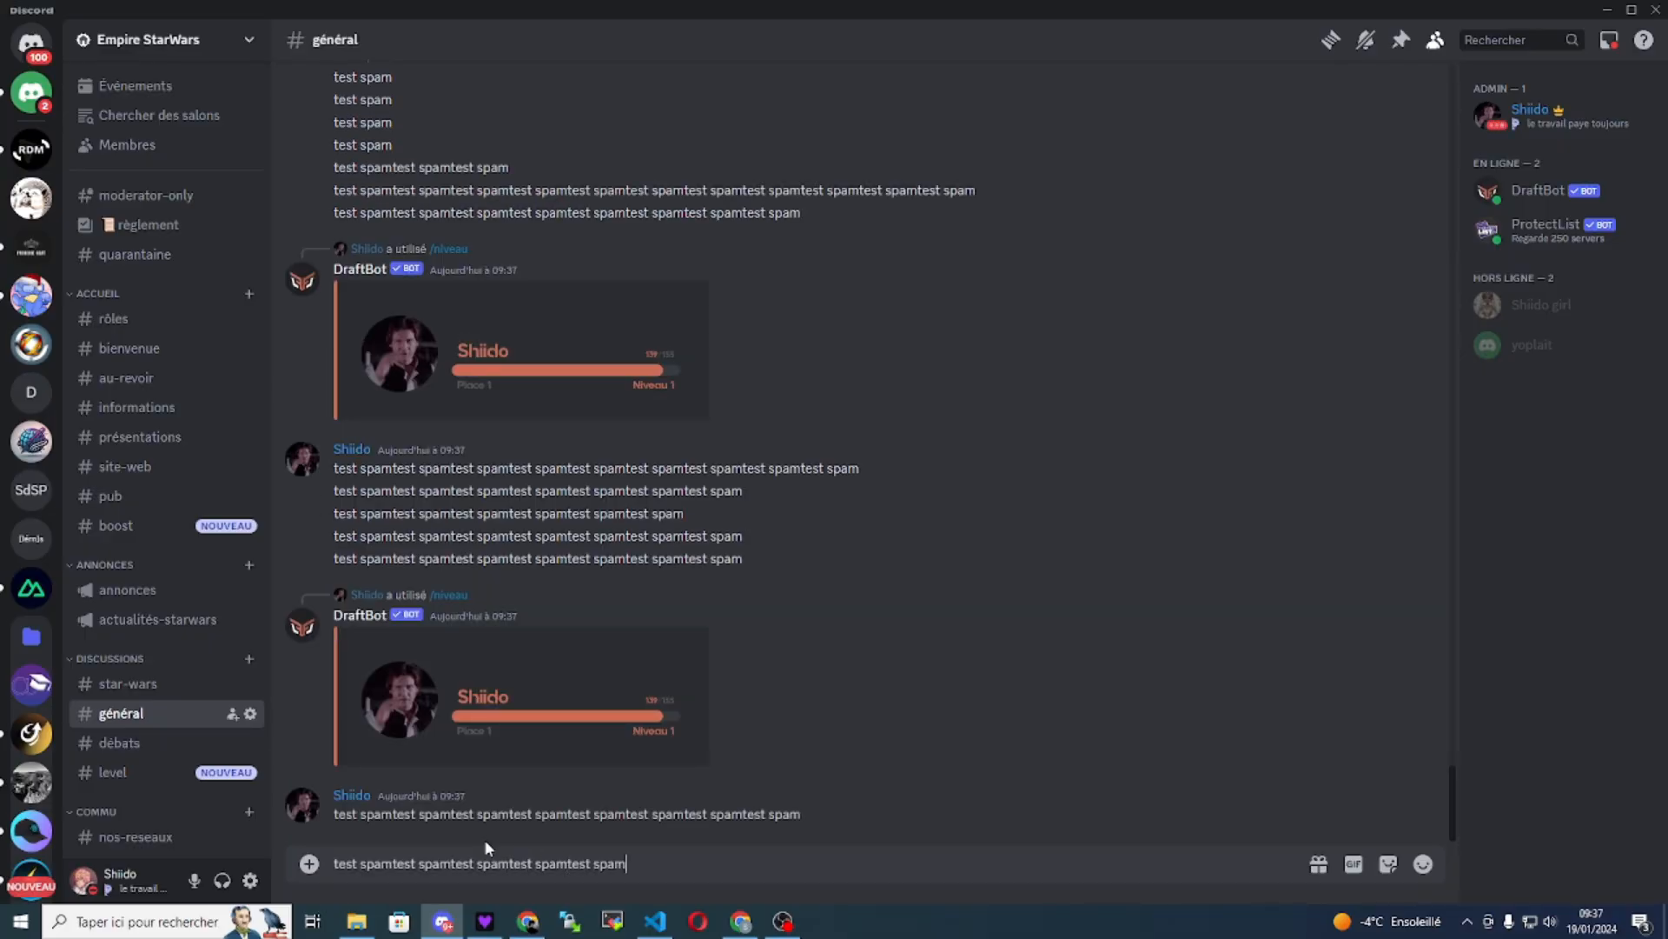
key(Return)
key(ctrl+v)
key(ctrl+v)
key(ctrl+v)
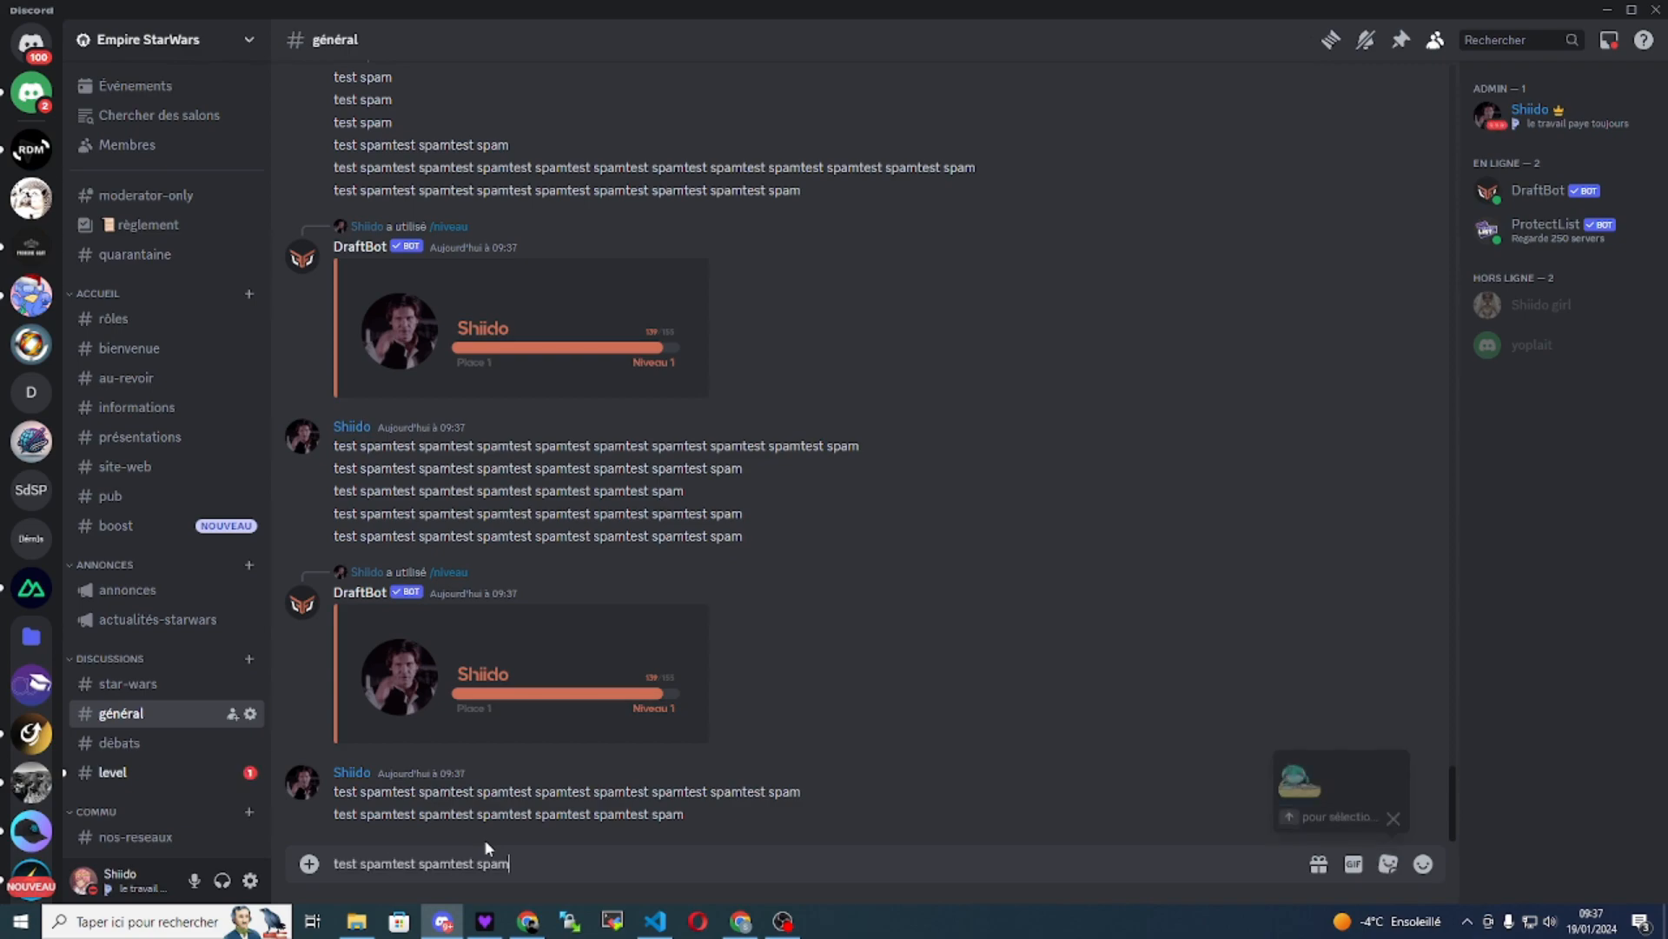
key(Return)
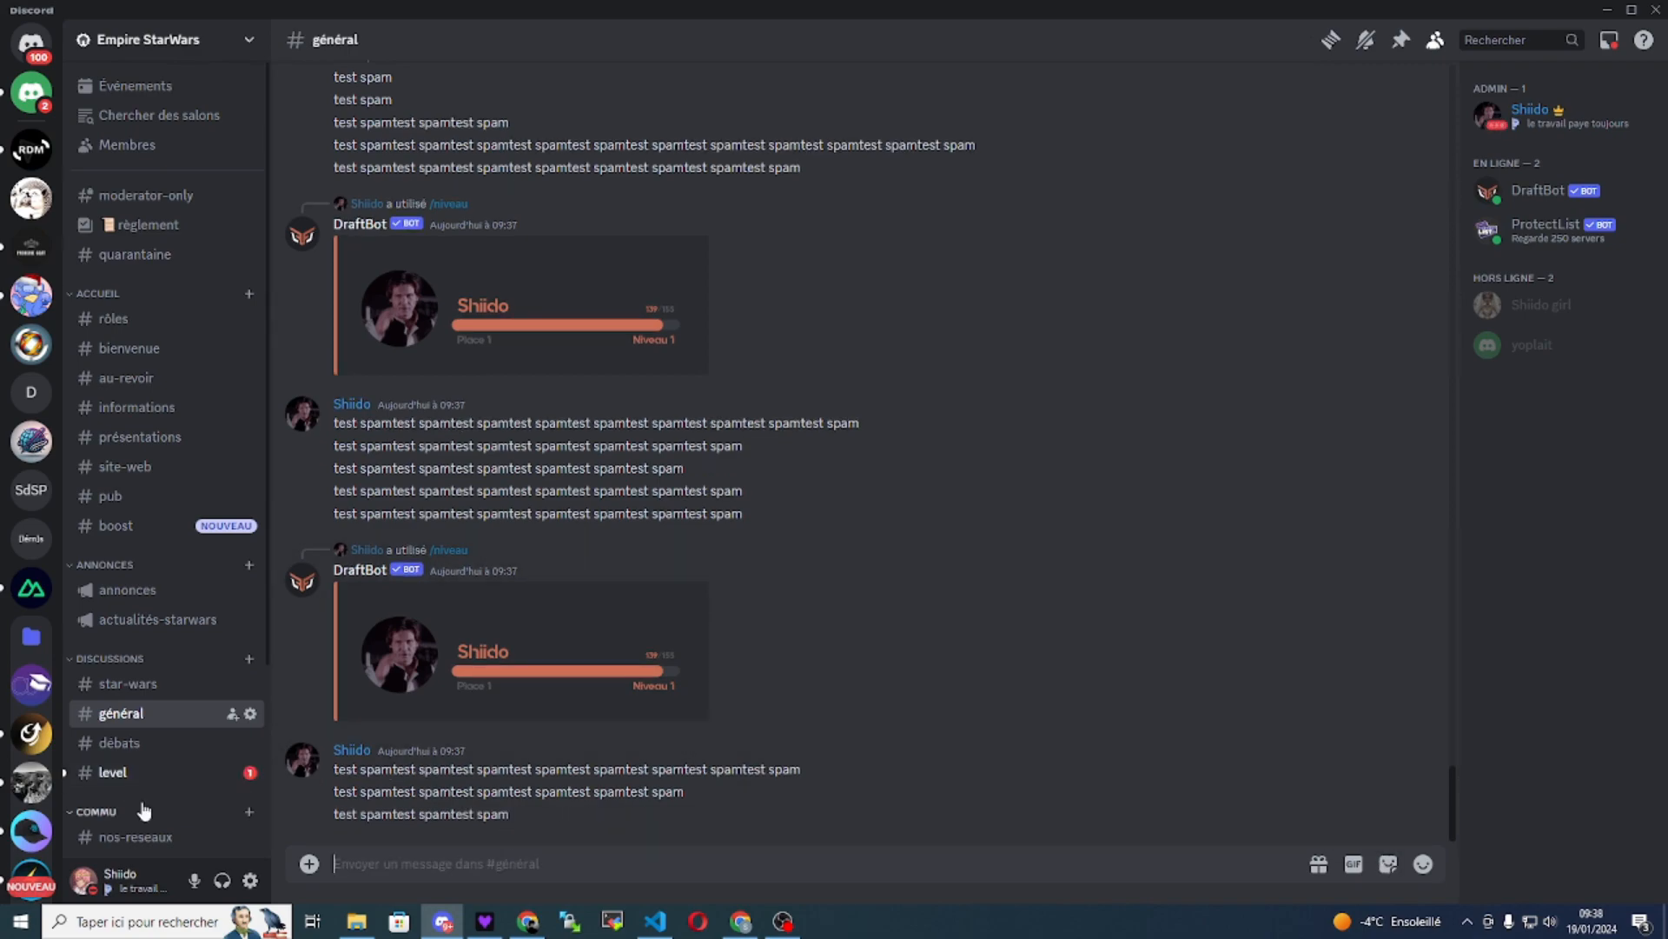
- Open the level channel and examine DraftBot's level-up announcement
click(149, 782)
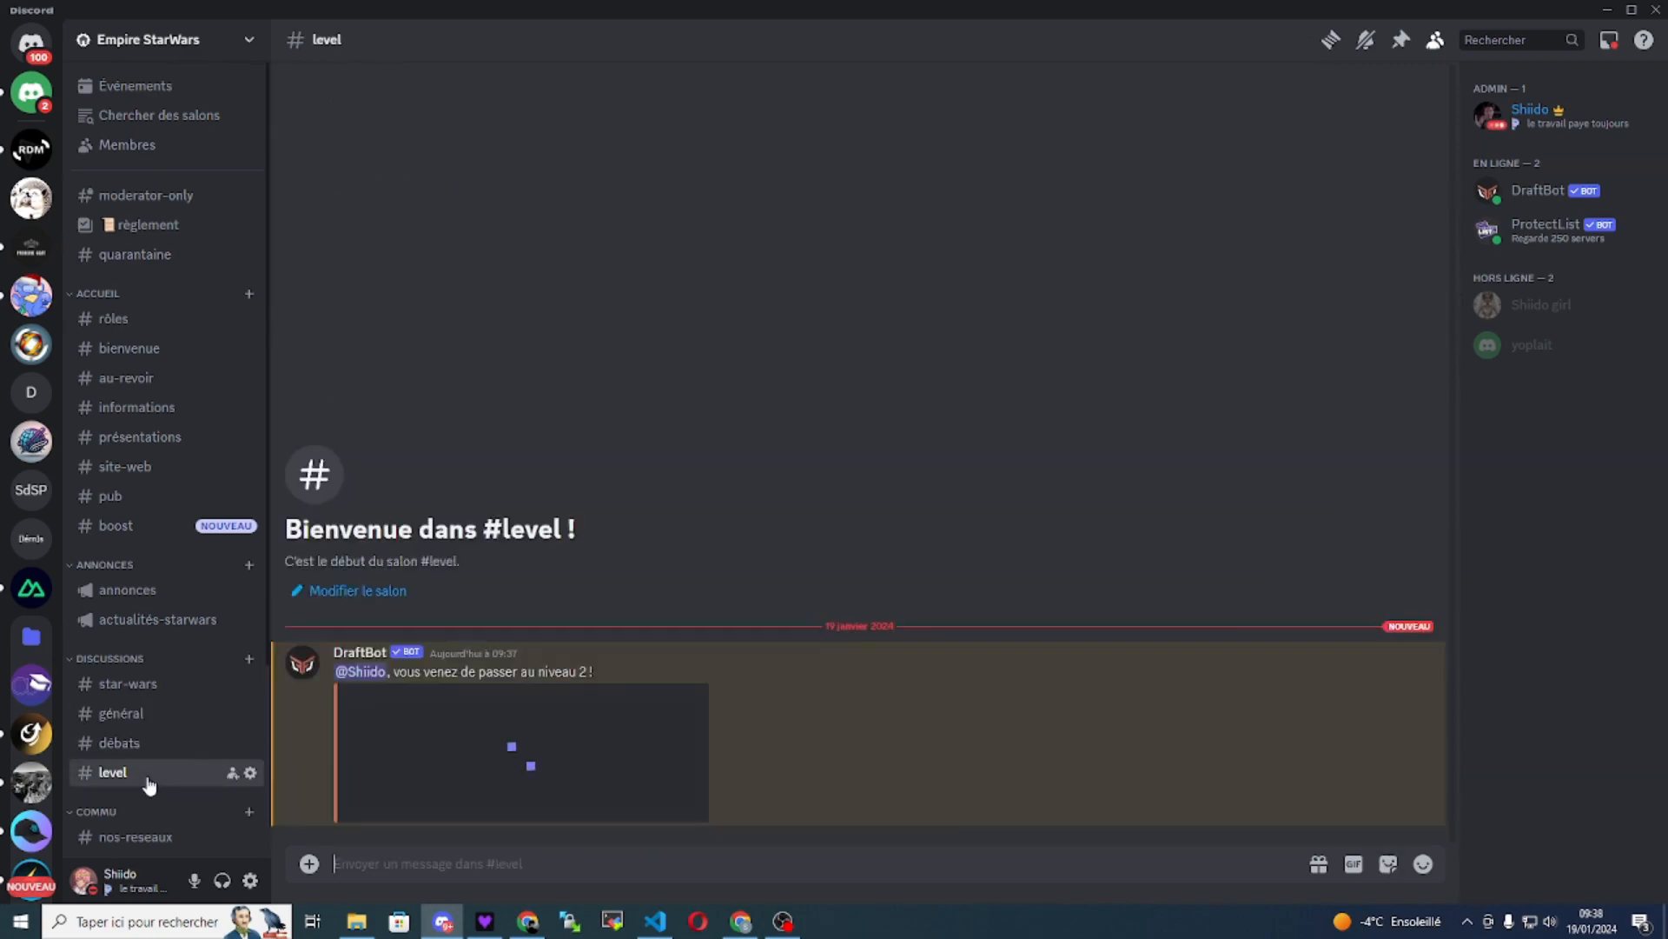
drag(595, 673, 335, 674)
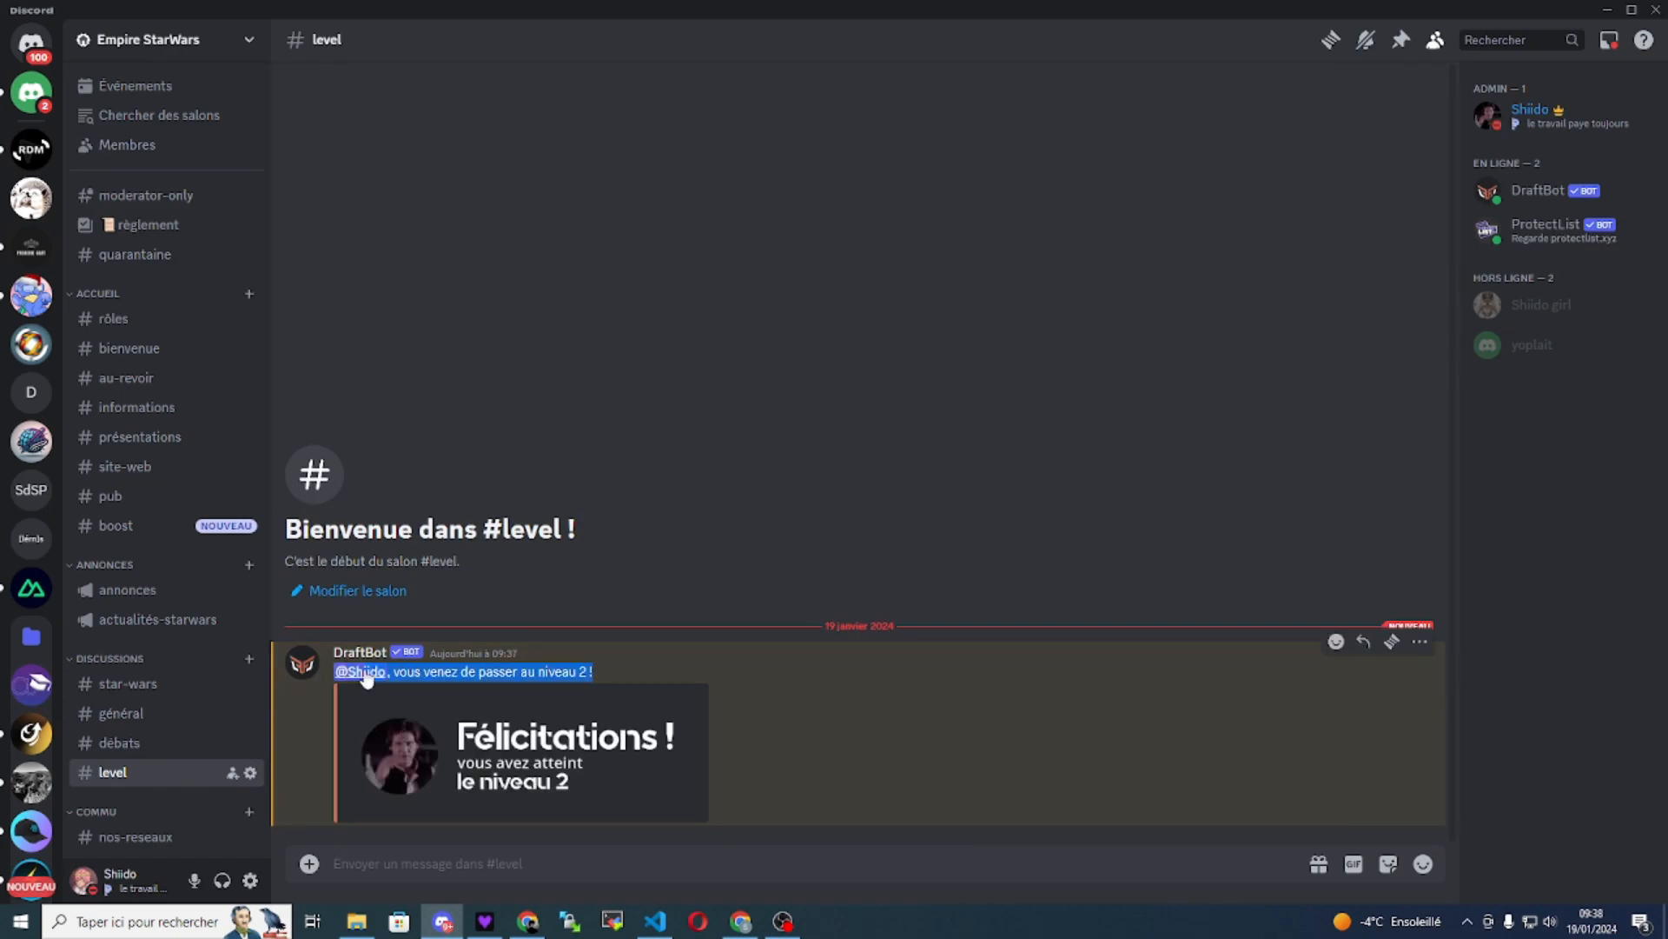
click(670, 673)
- Switch to the DraftBot panel in the browser and save the pending changes to the level settings
click(528, 921)
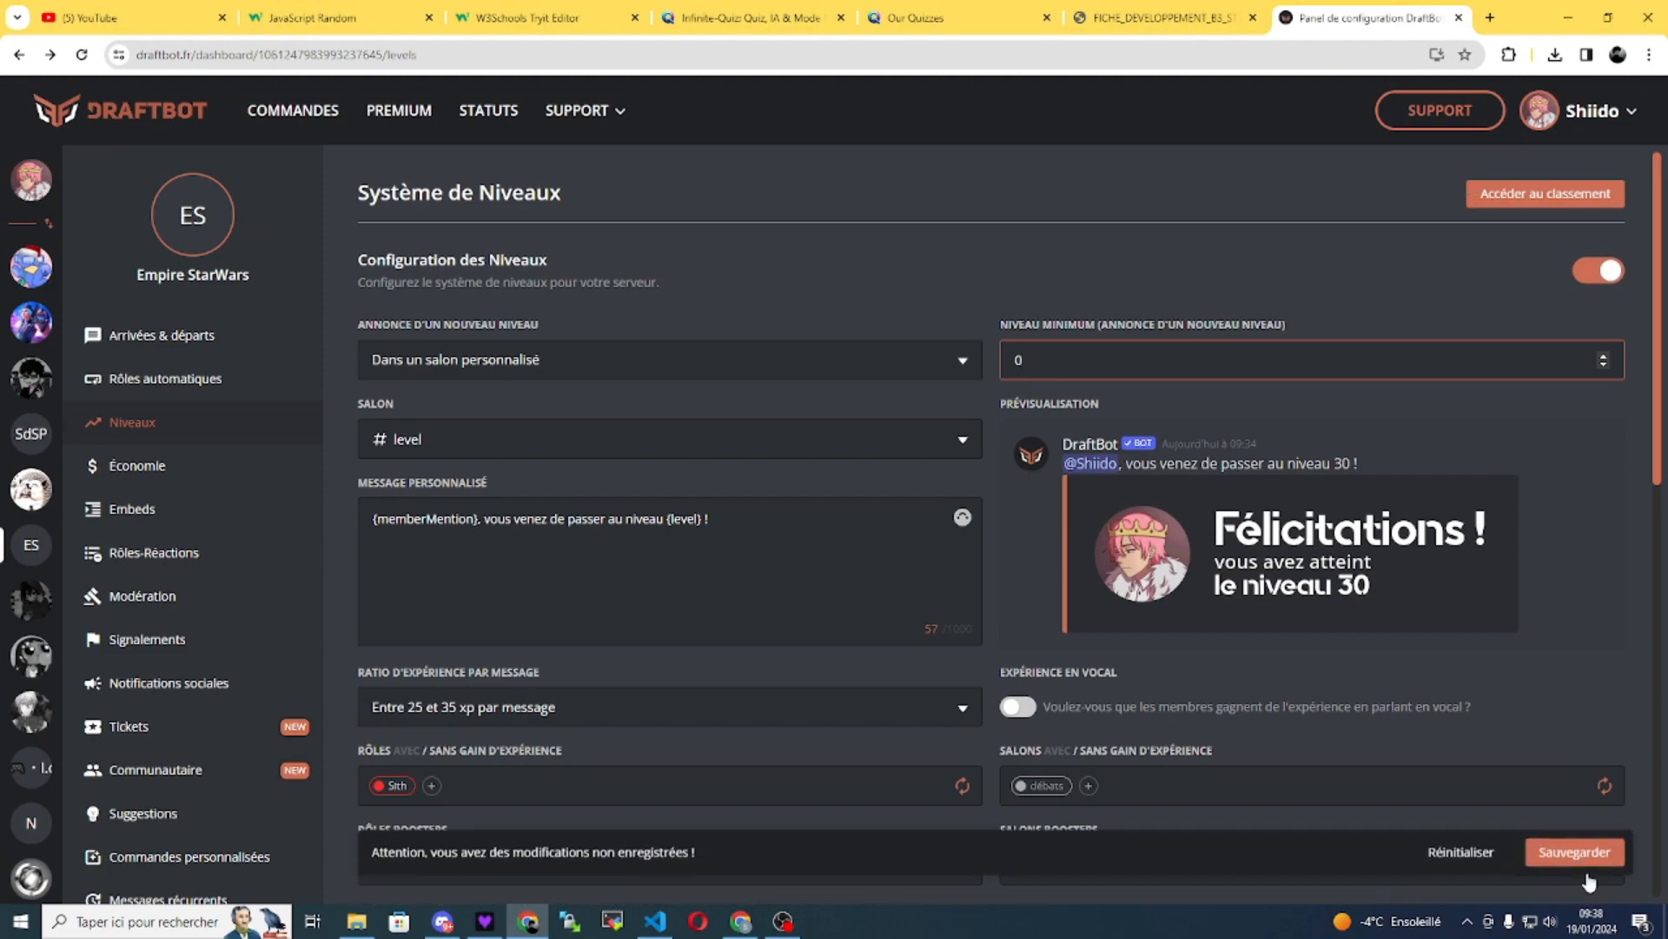
click(1581, 861)
click(528, 911)
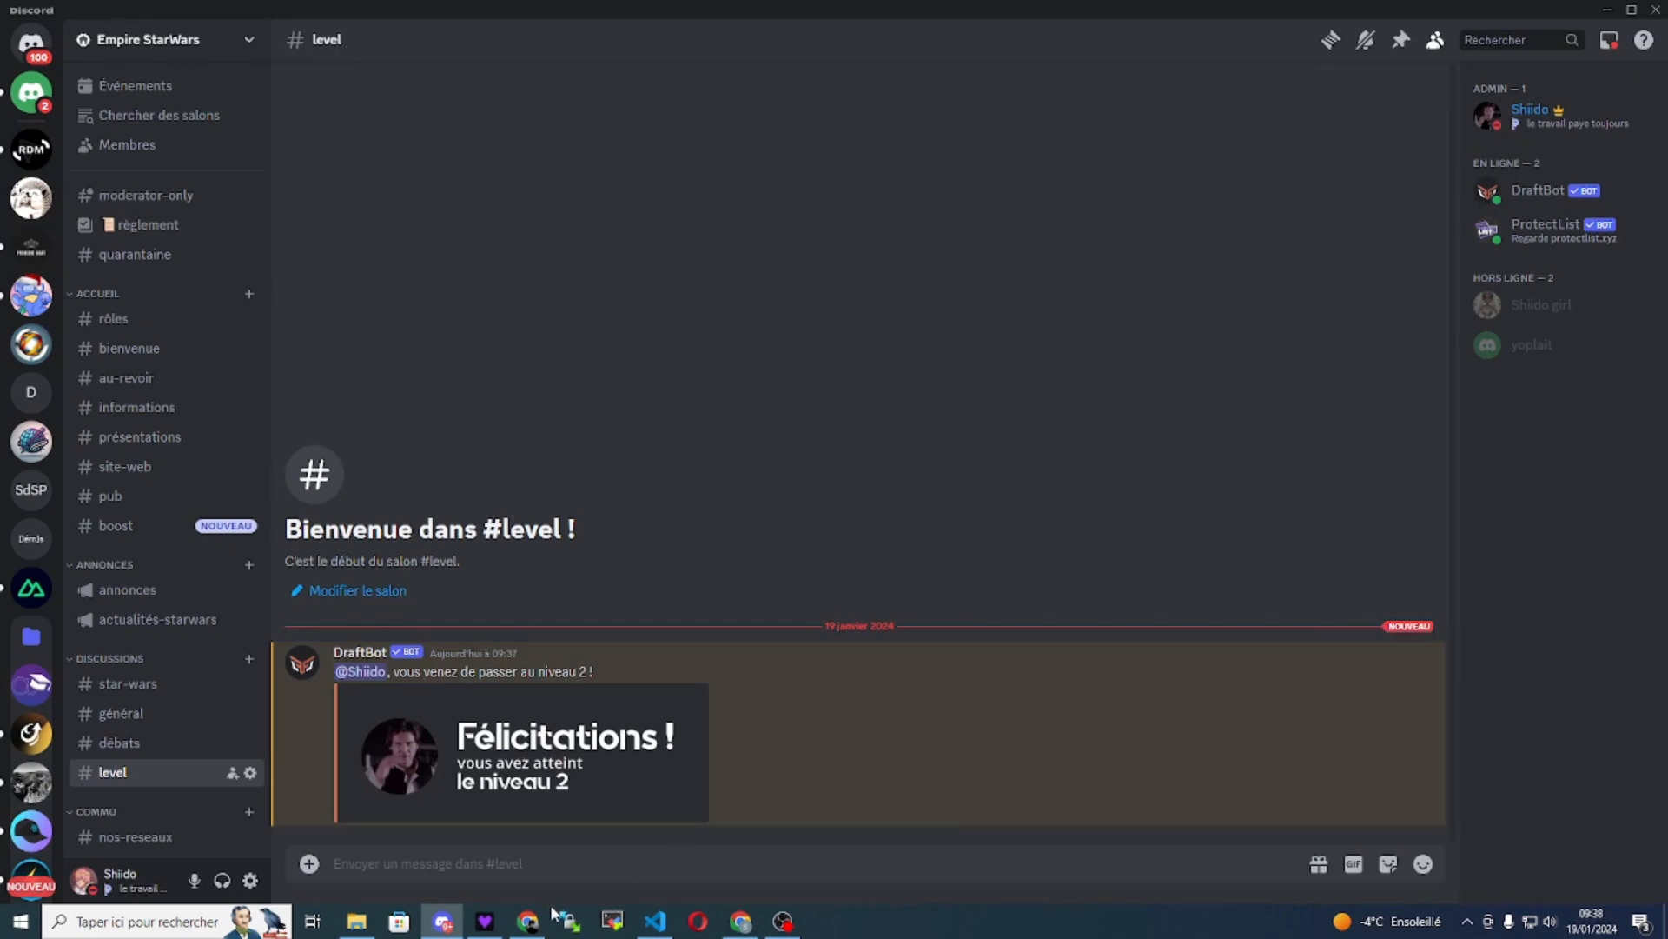
click(527, 921)
- Return to Discord and run DraftBot's /niveau command in the général channel to show the current level
click(442, 923)
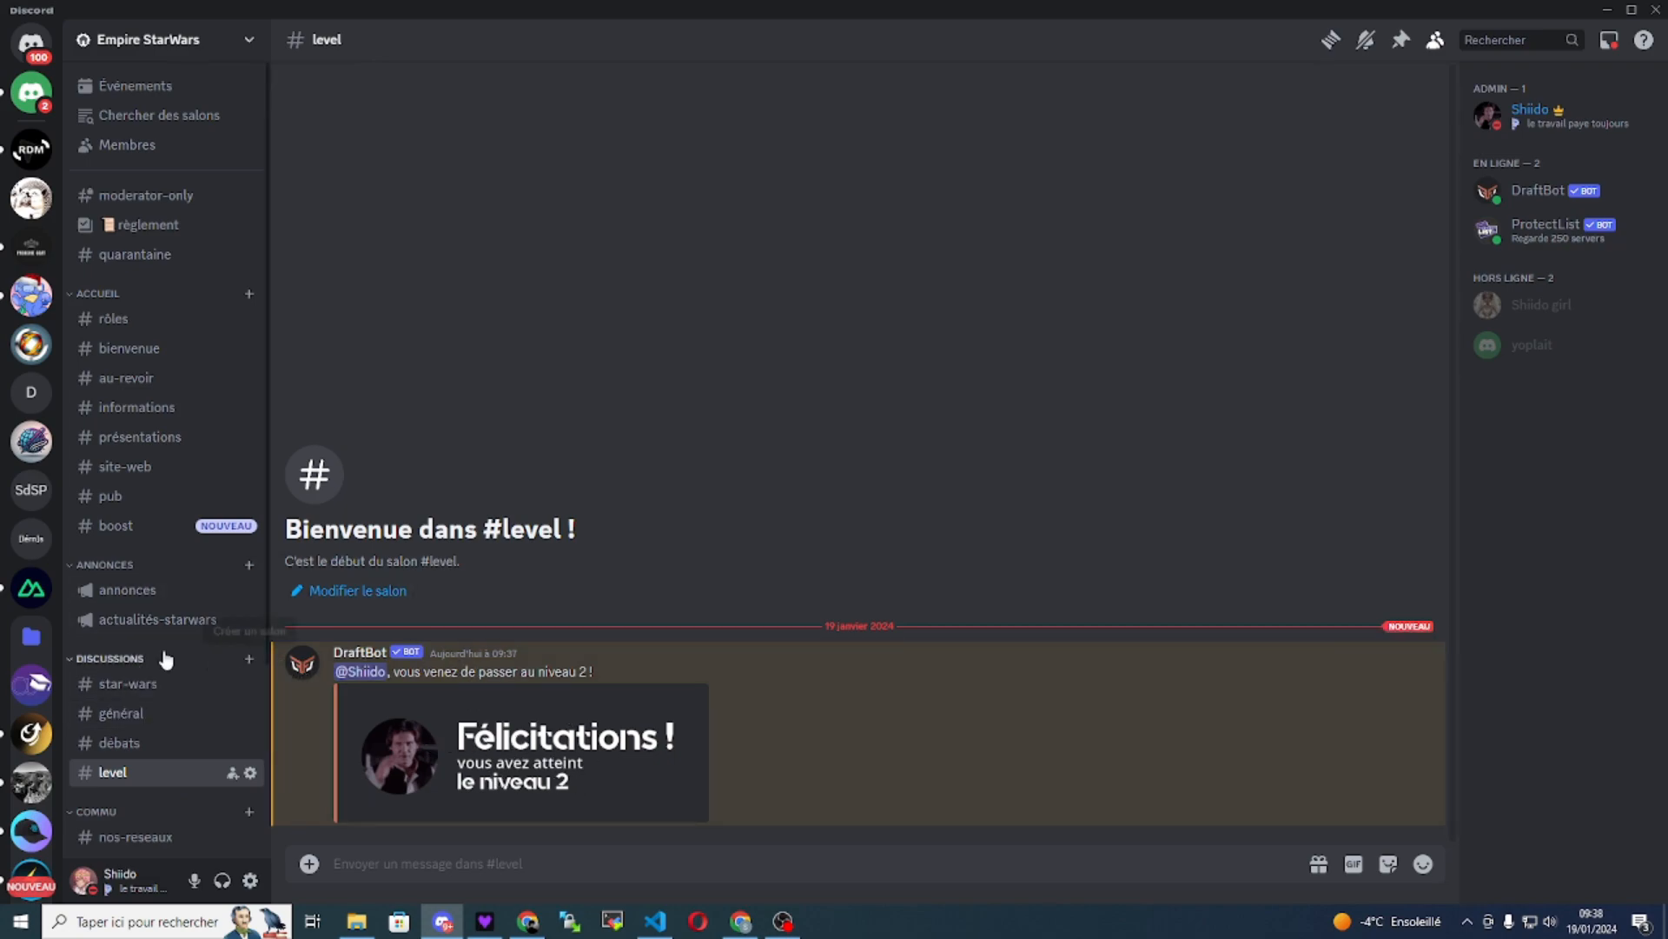
click(145, 716)
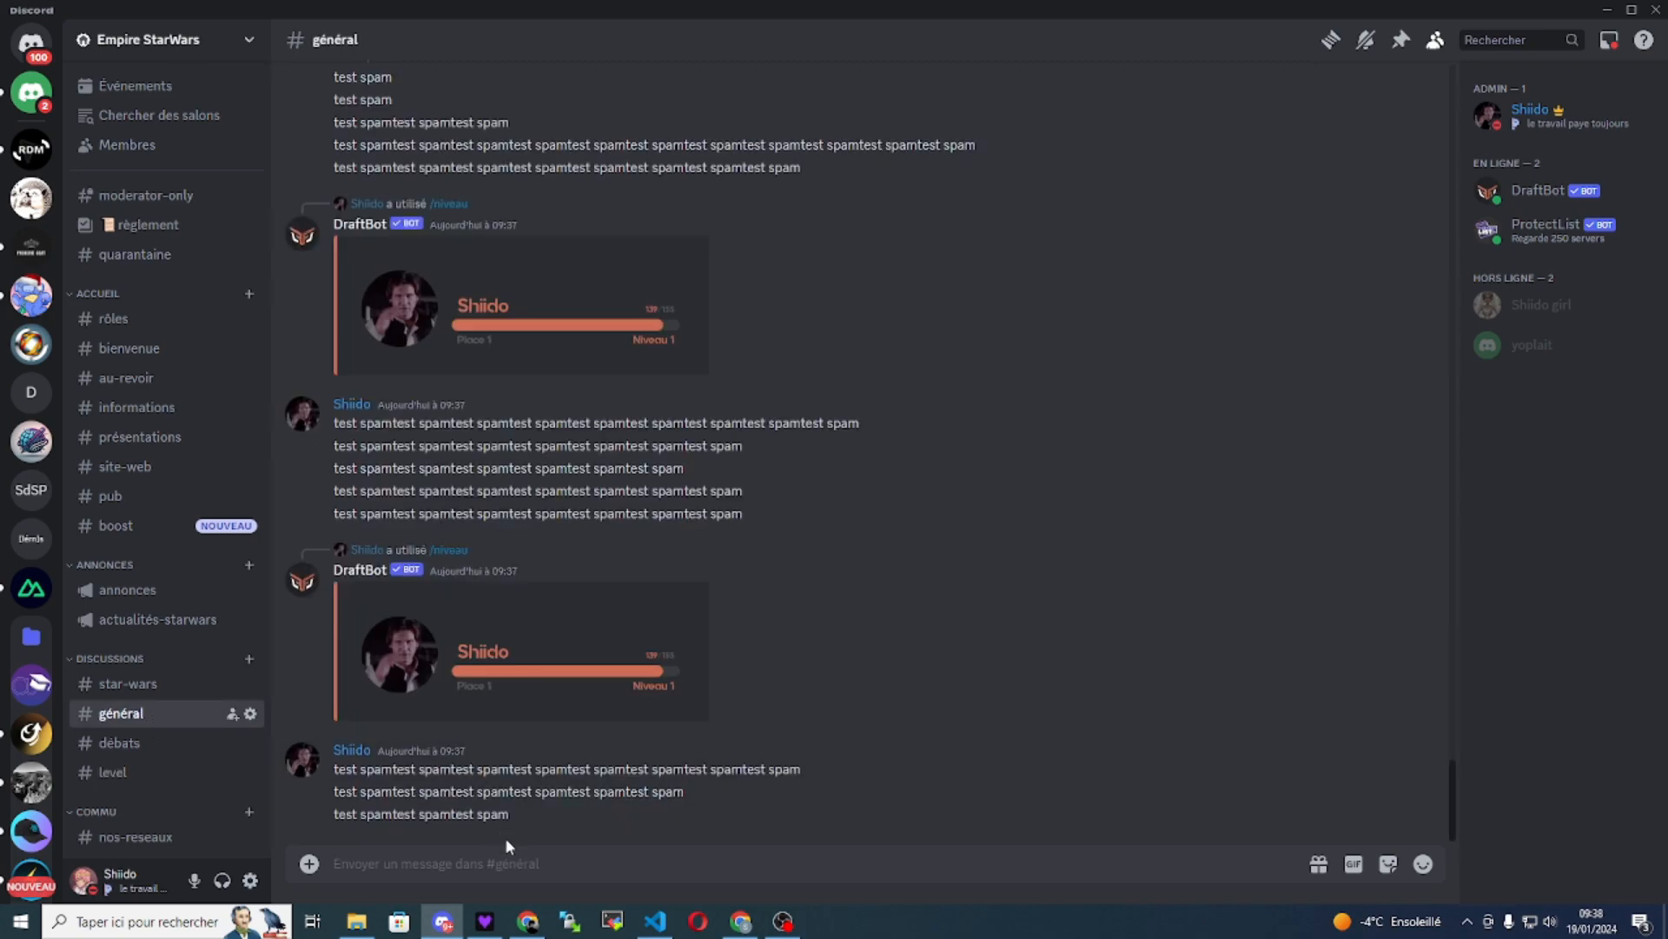
text(/niv)
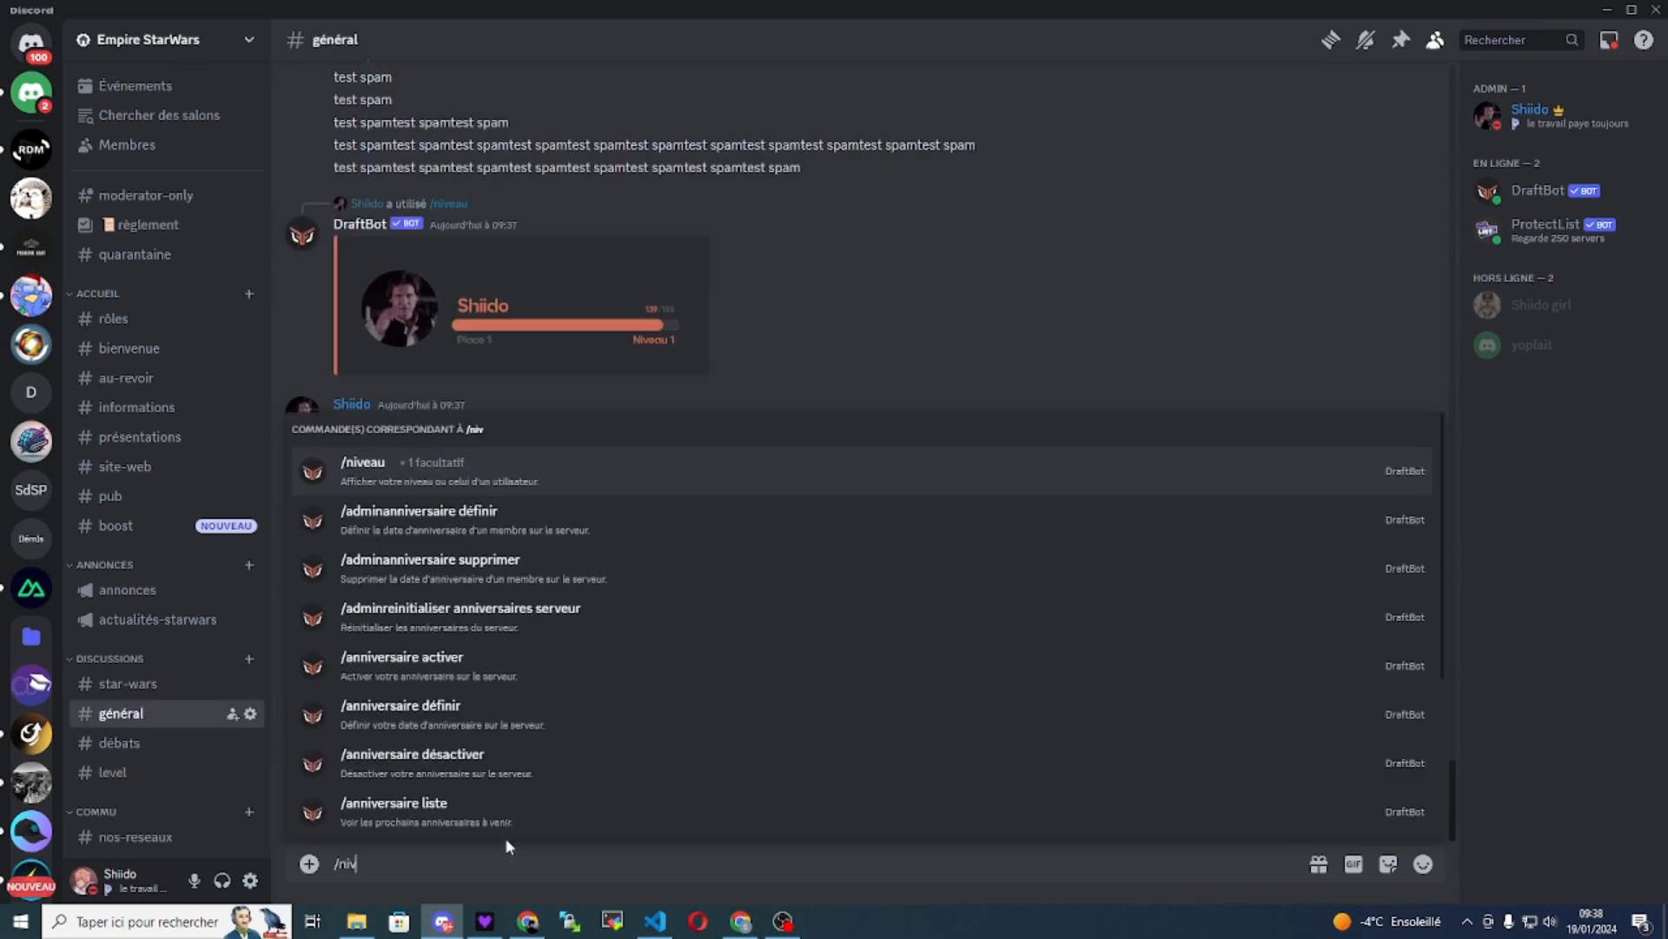
click(383, 470)
key(Return)
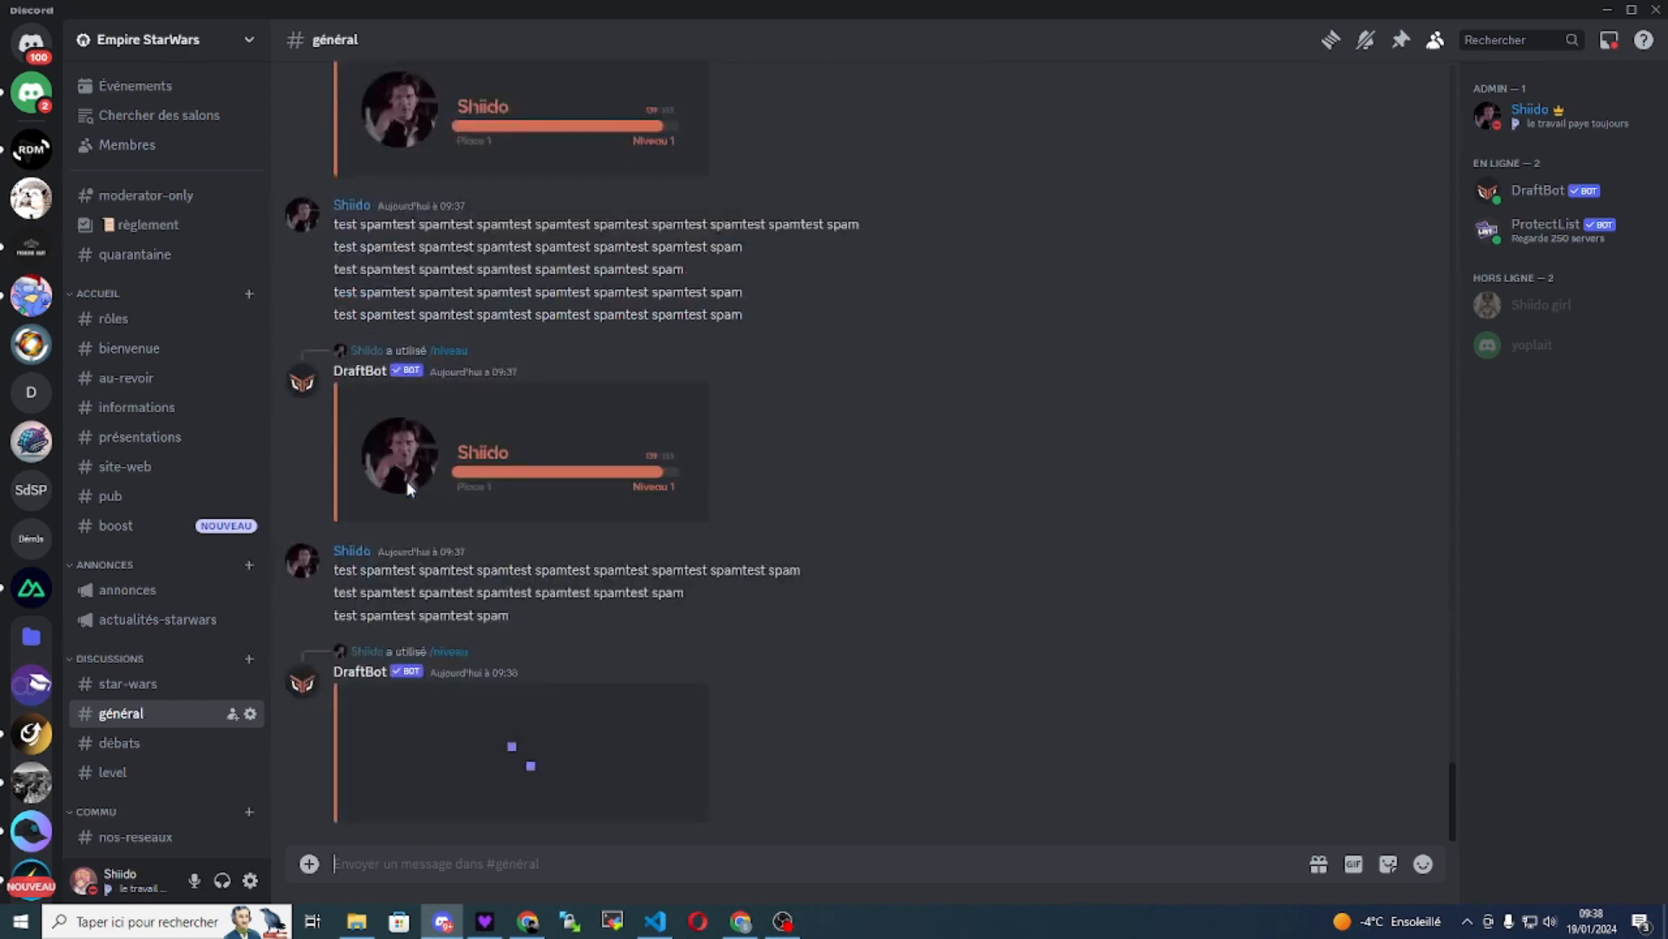
text(/)
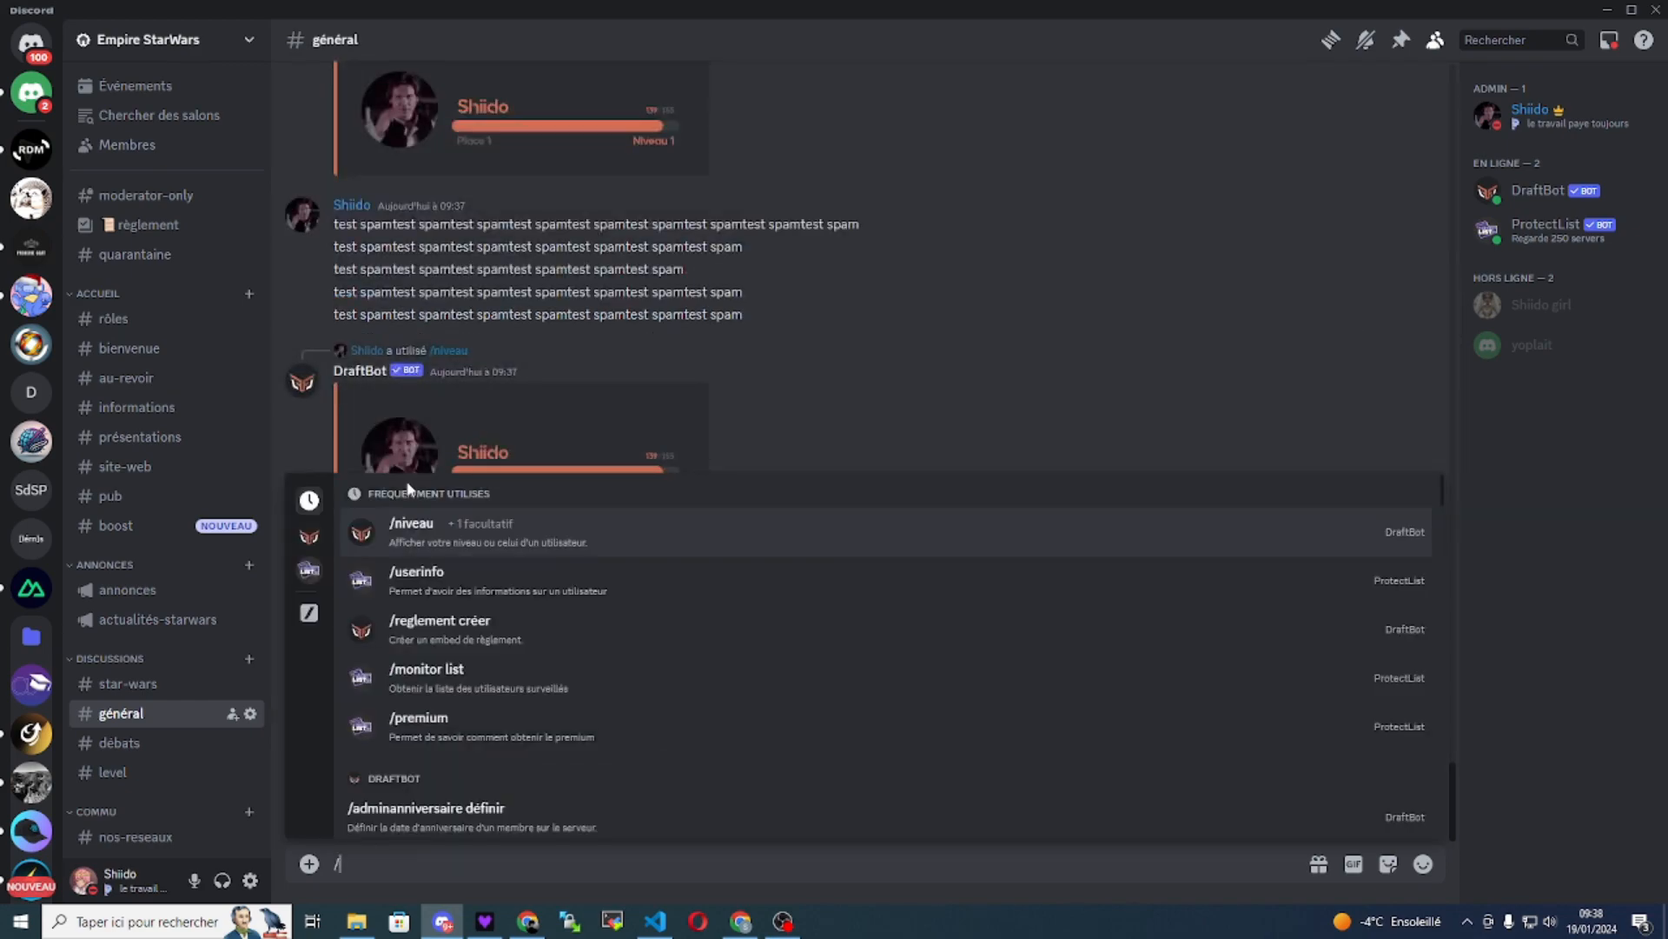
text(cla)
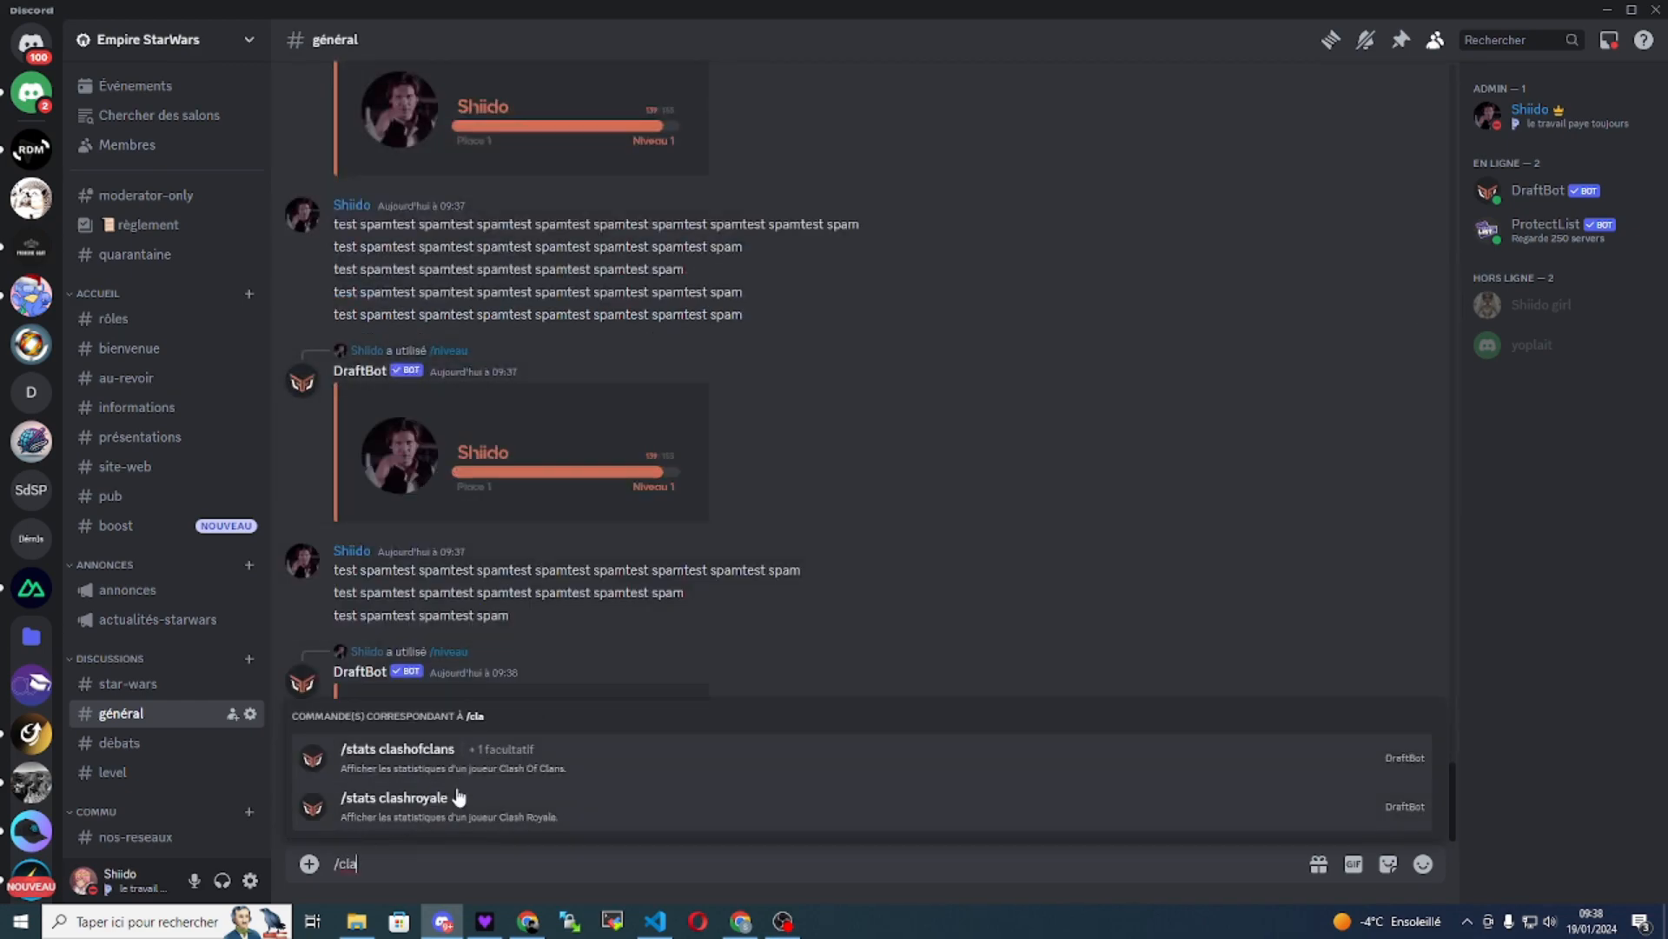
key(BackSpace)
key(BackSpace)
key(BackSpace)
text(lead)
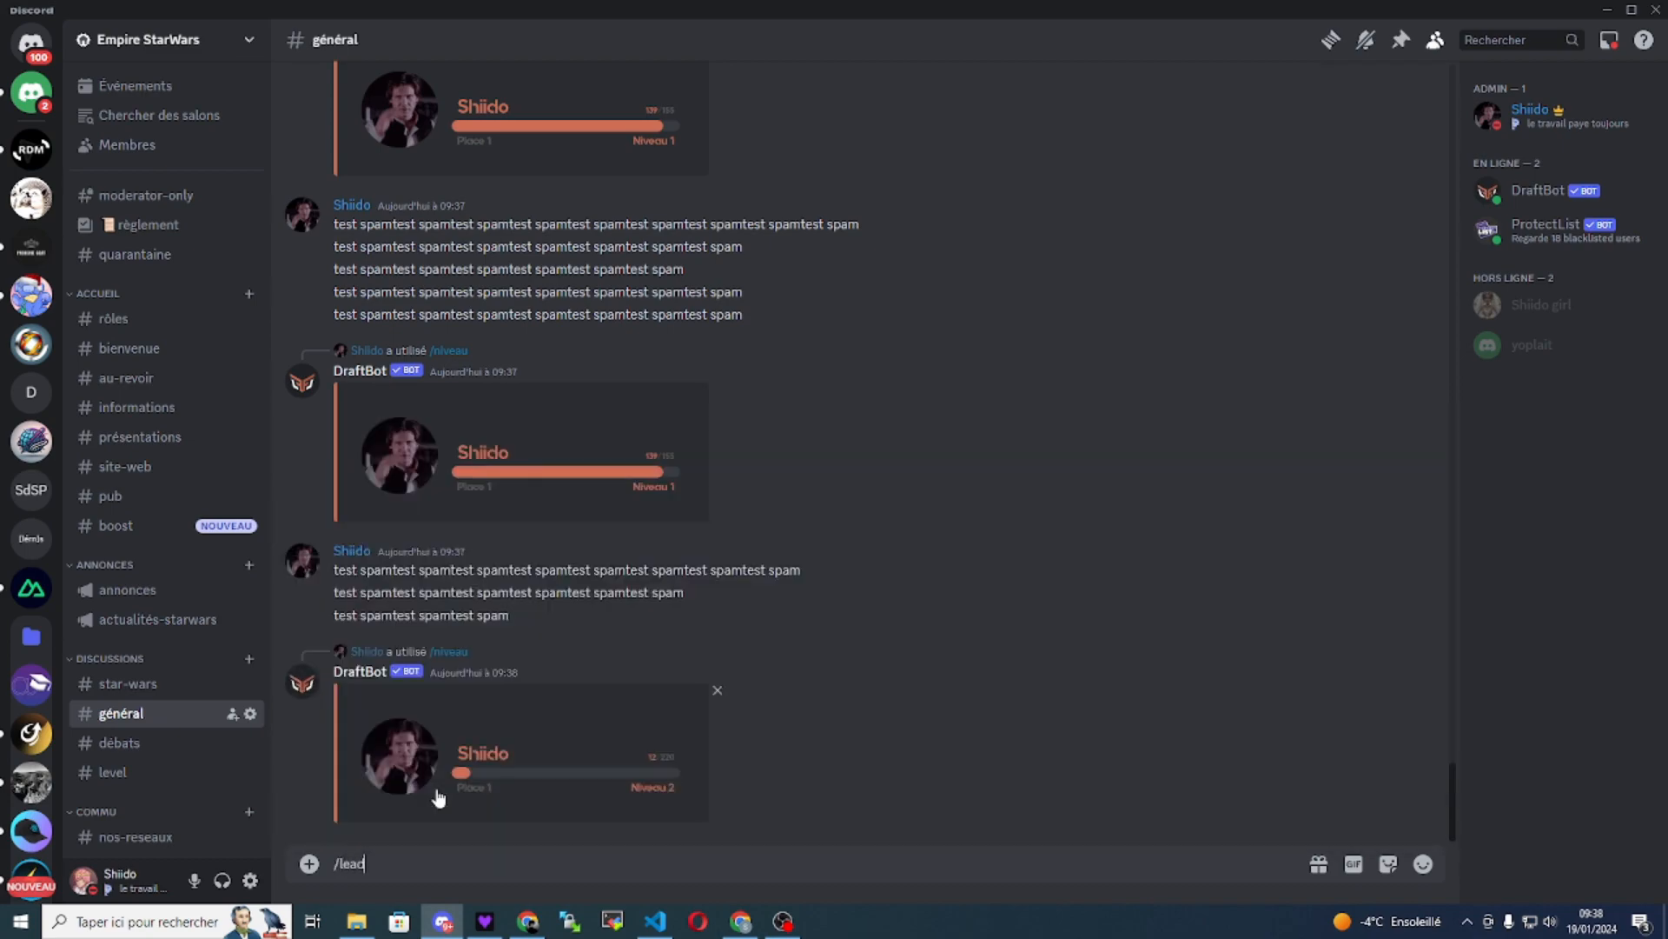
key(BackSpace)
key(BackSpace)
key(BackSpace)
- Run DraftBot's /topniveau command in the général channel to show the server's experience ranking
text(nivea)
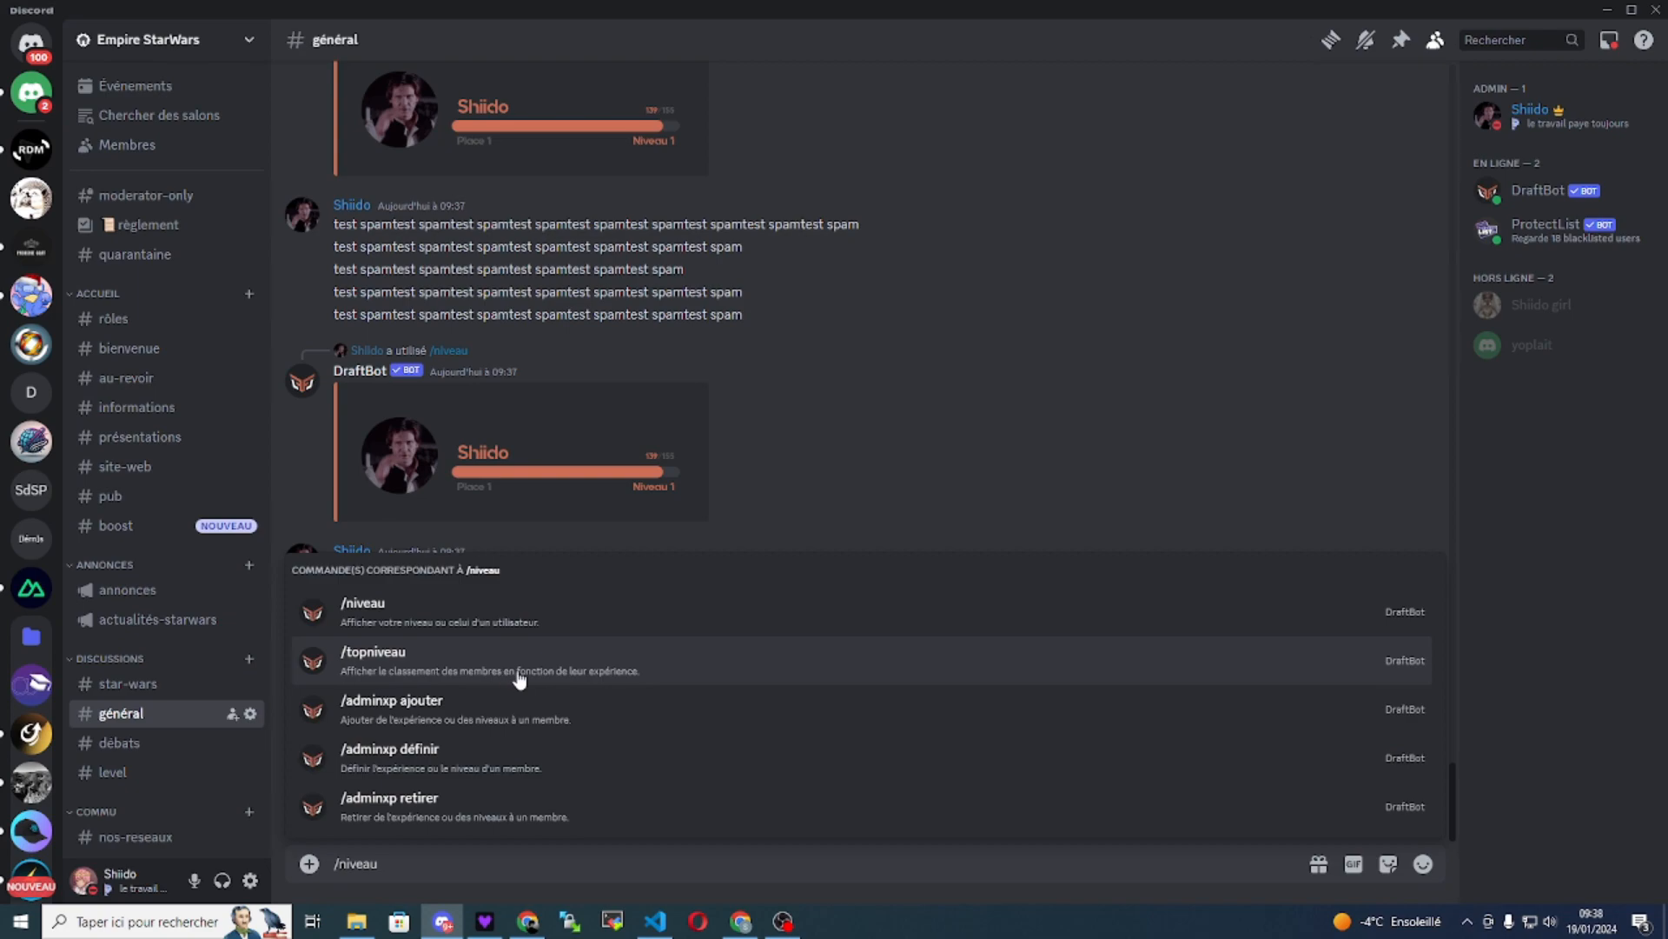
text(u)
click(702, 660)
key(Return)
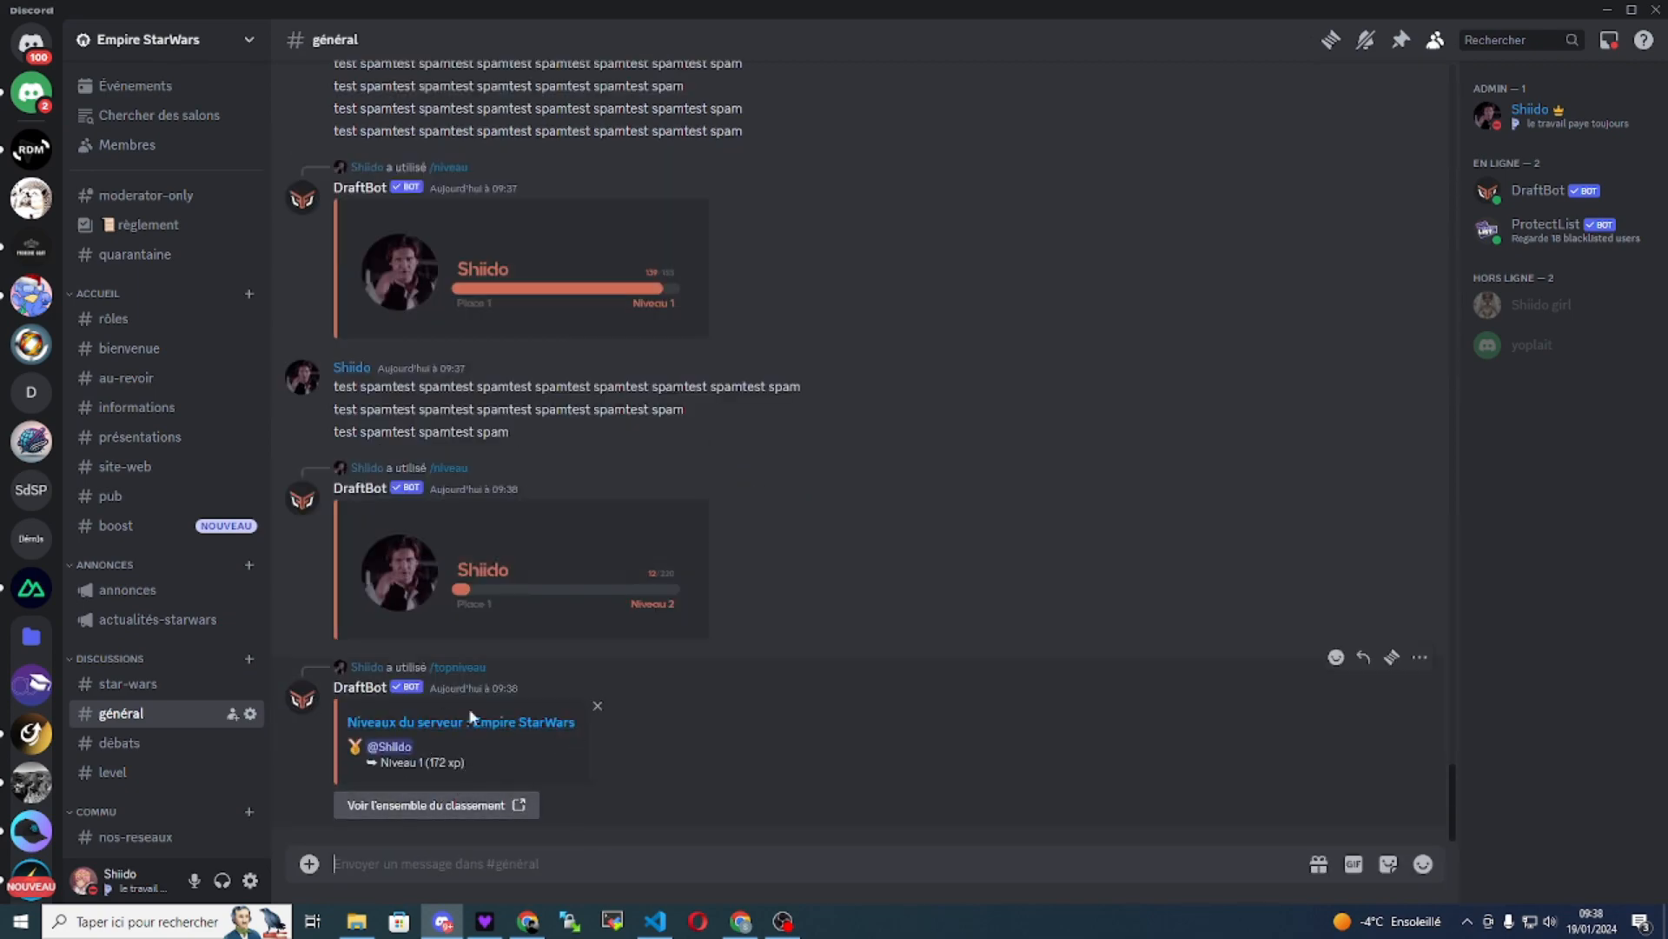
- Run DraftBot's /adminxp ajouter command in the général channel to add 5 levels (niveaux) to your own account
text(/nive)
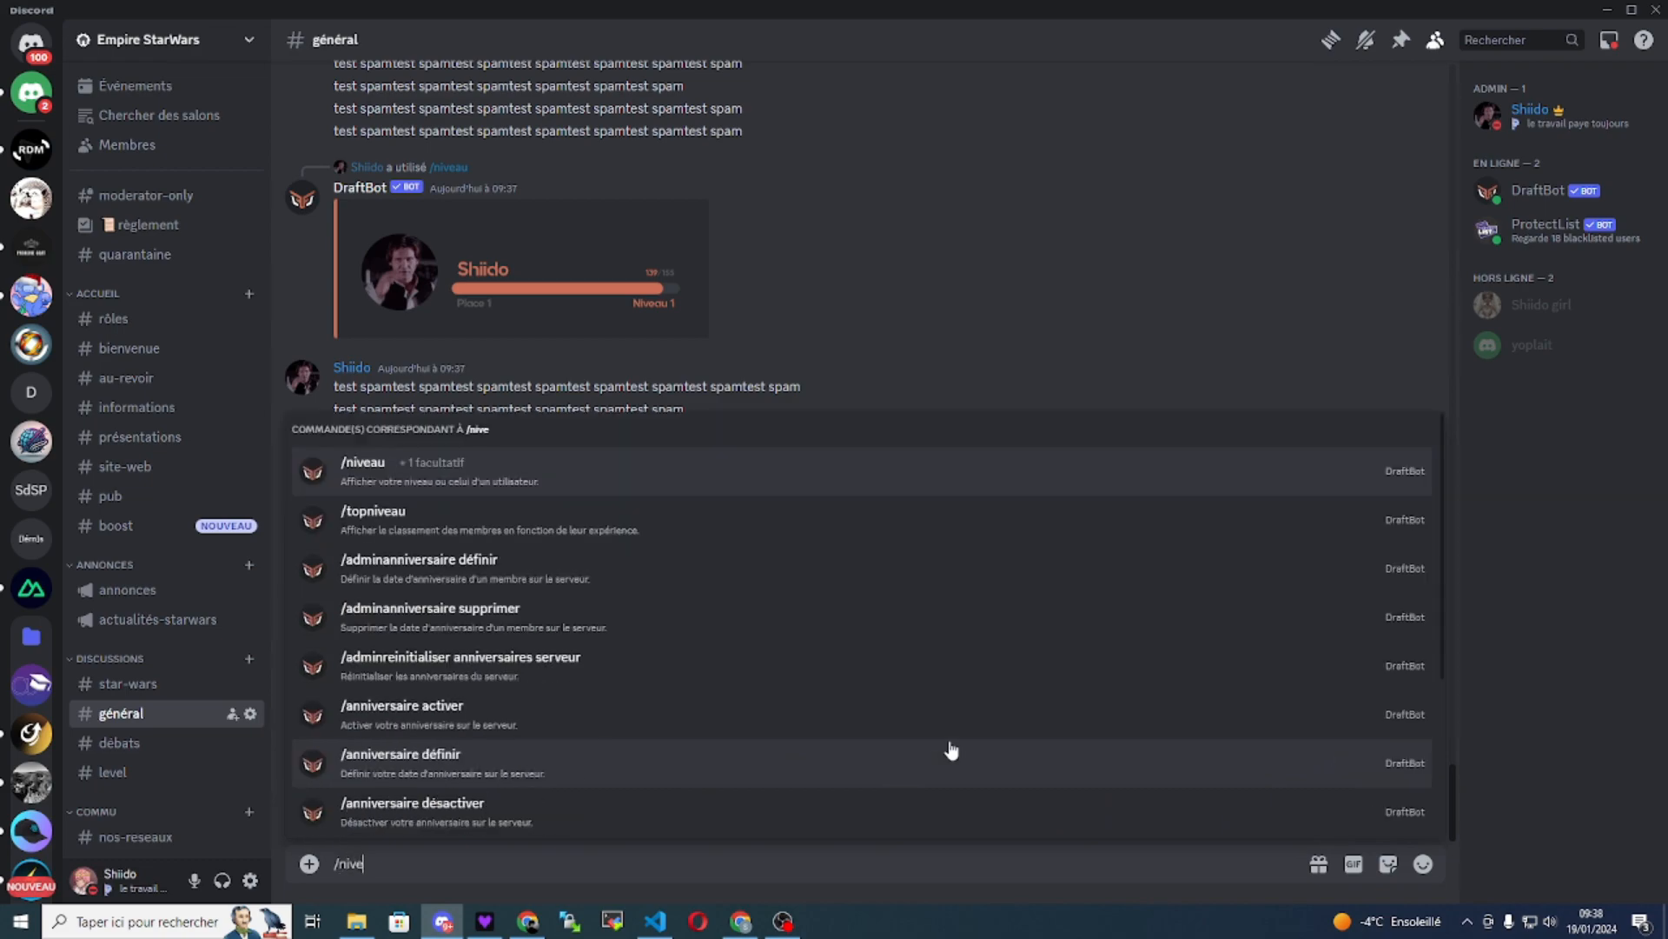
key(BackSpace)
text(/)
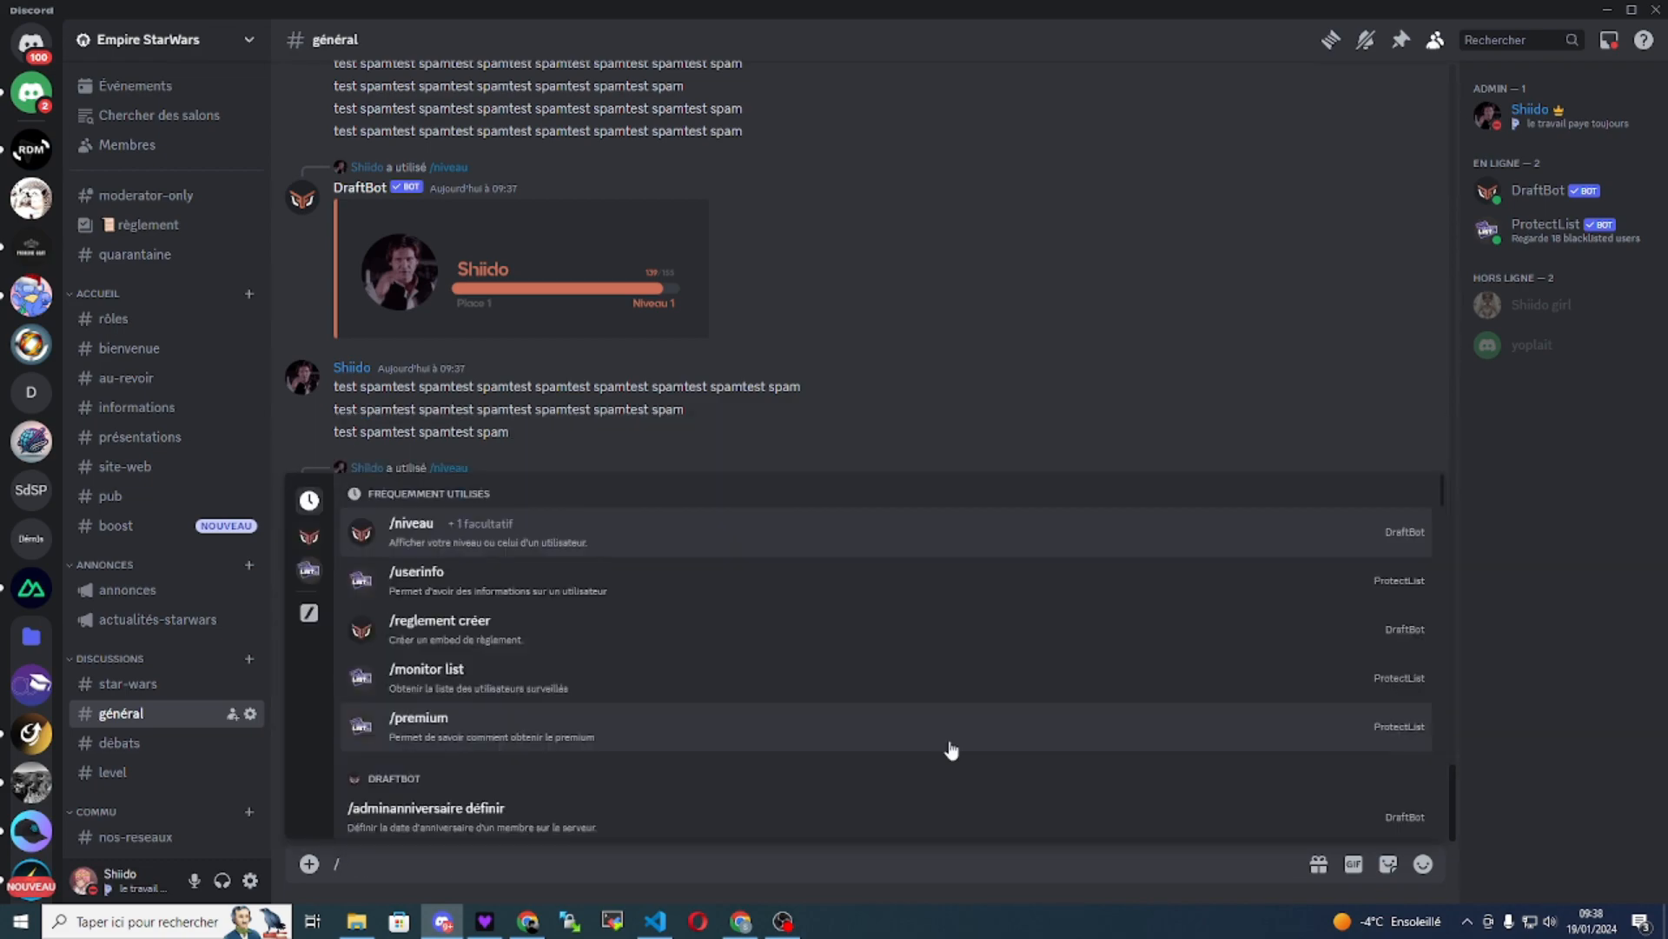
text(niv)
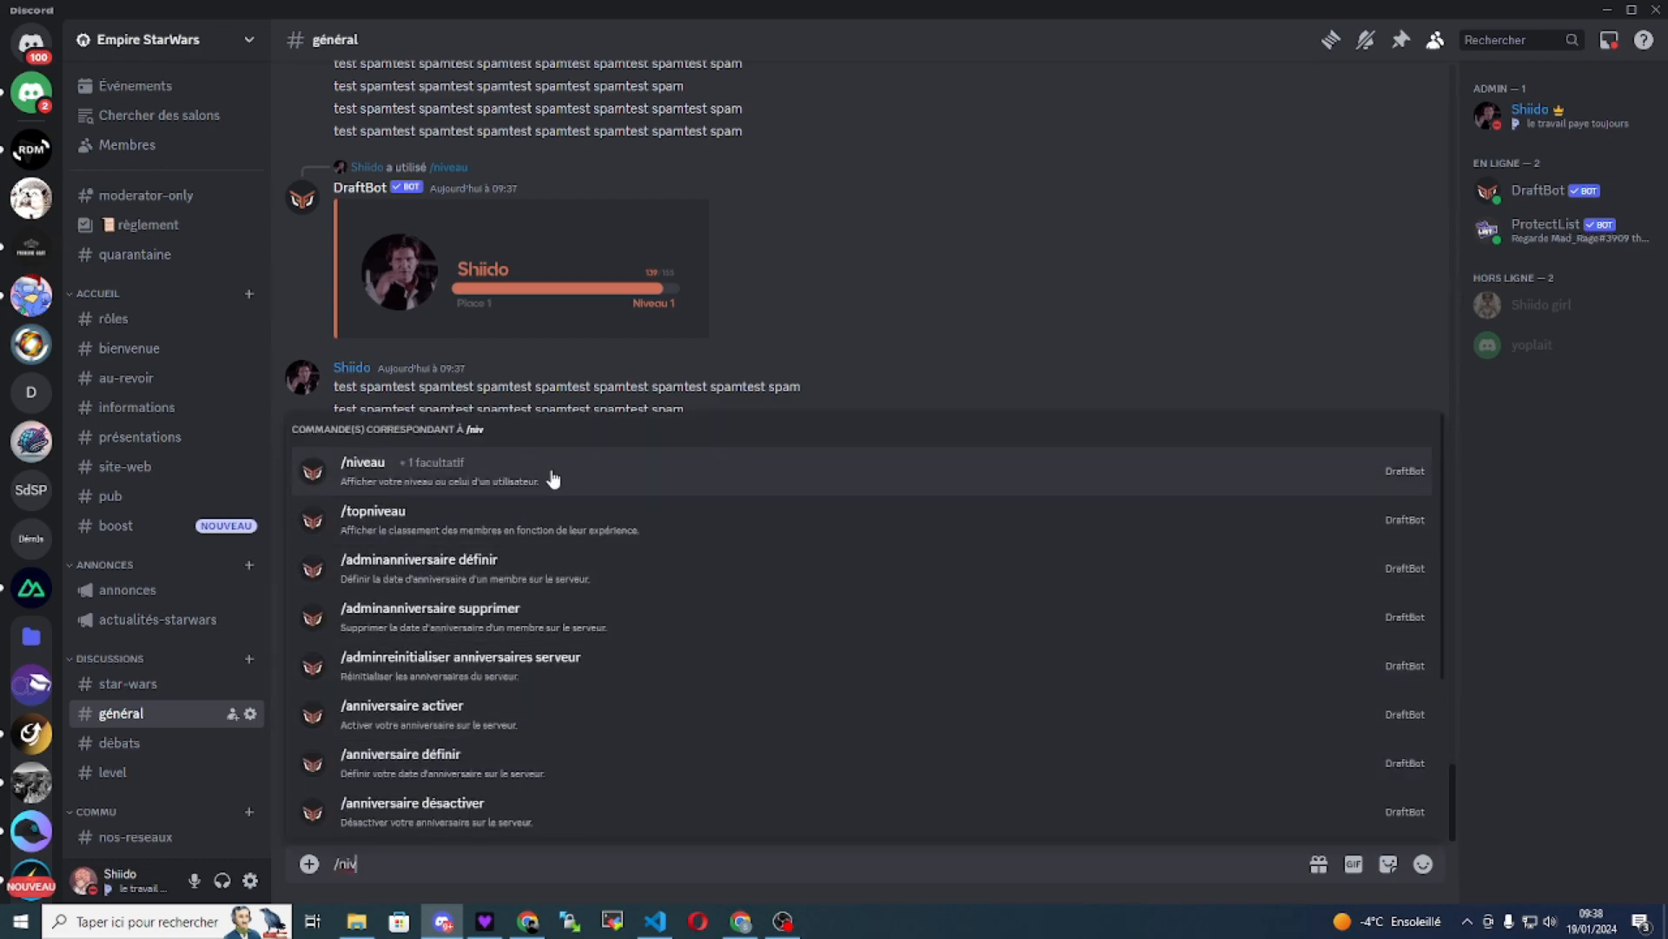
text(ea)
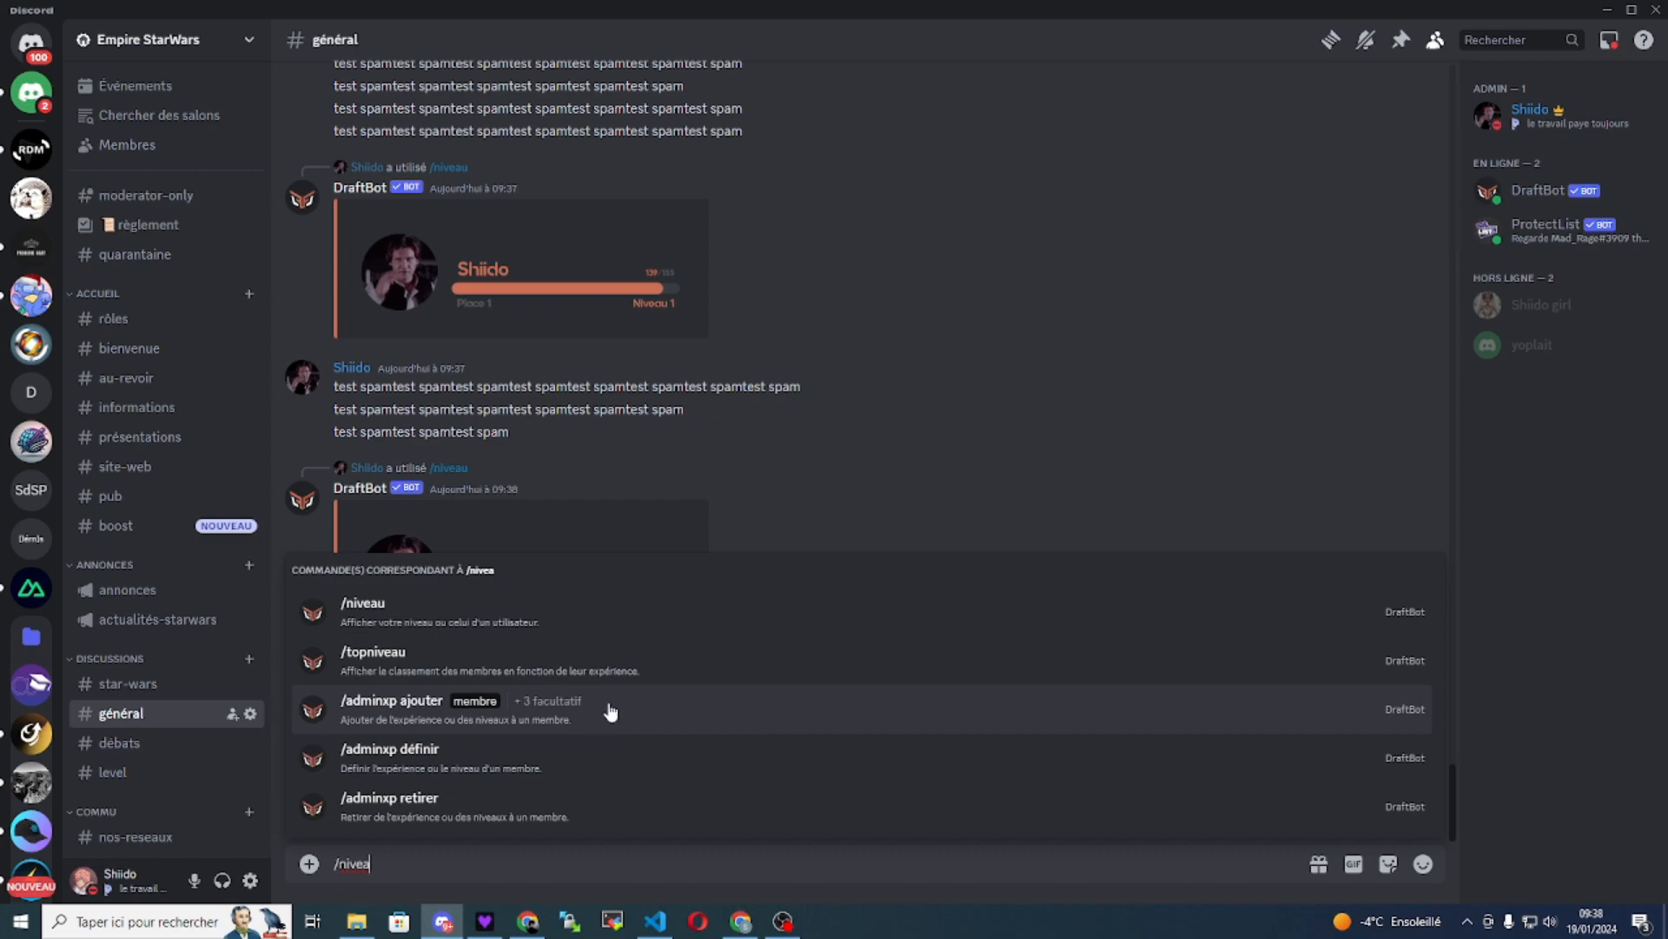
click(556, 711)
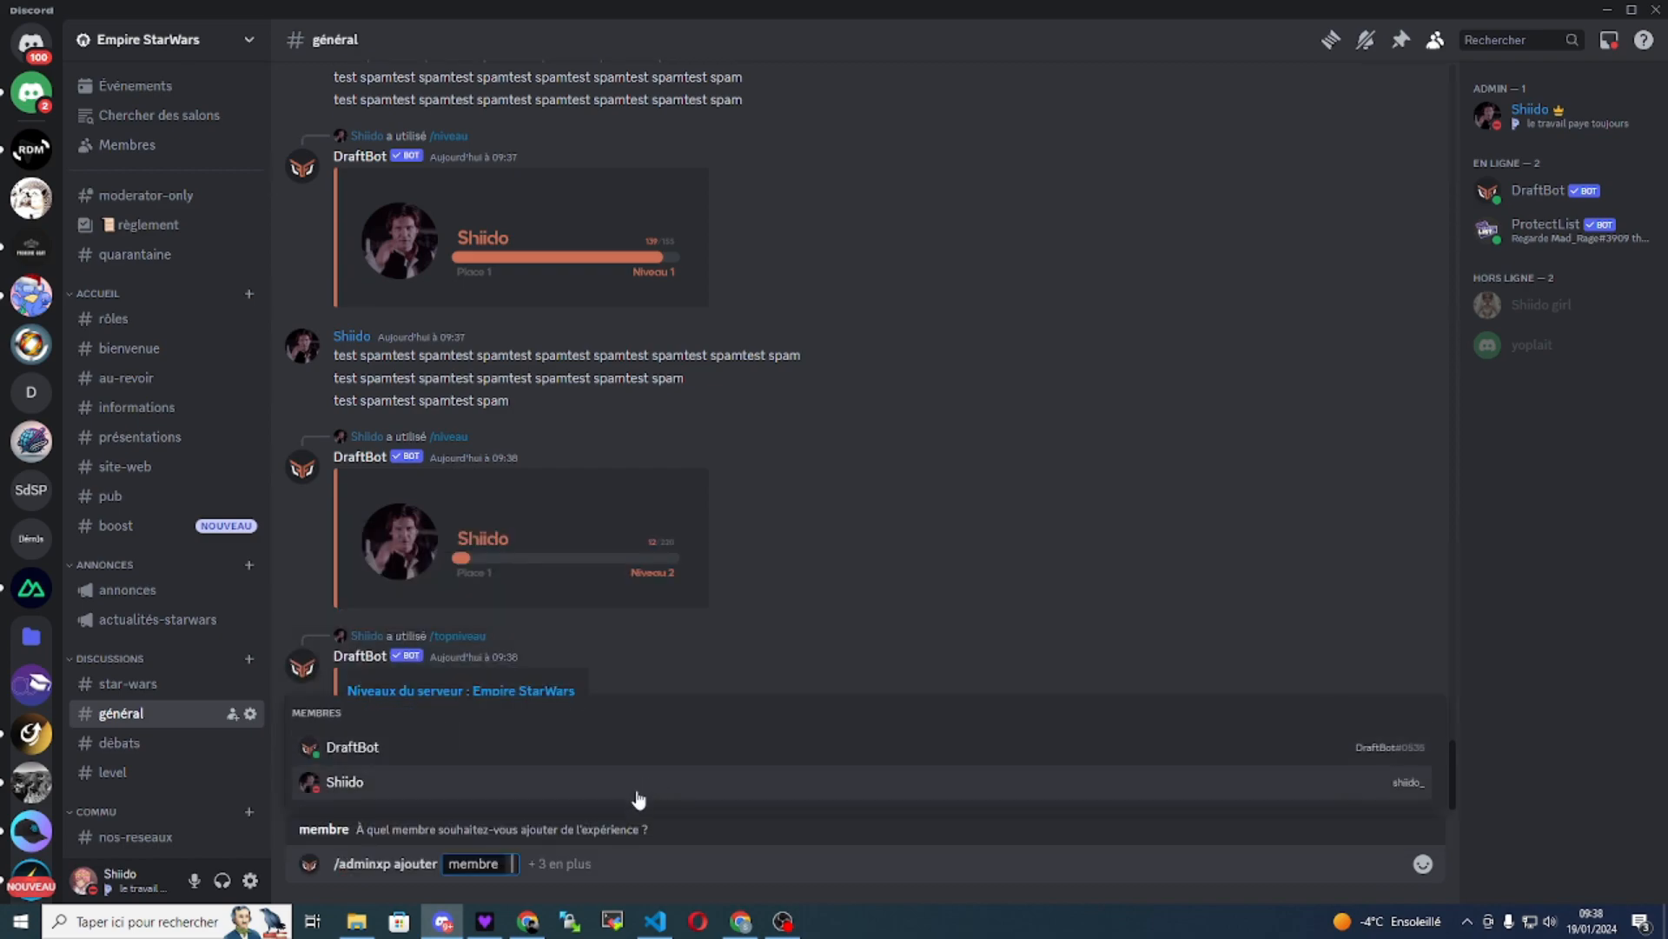
click(363, 789)
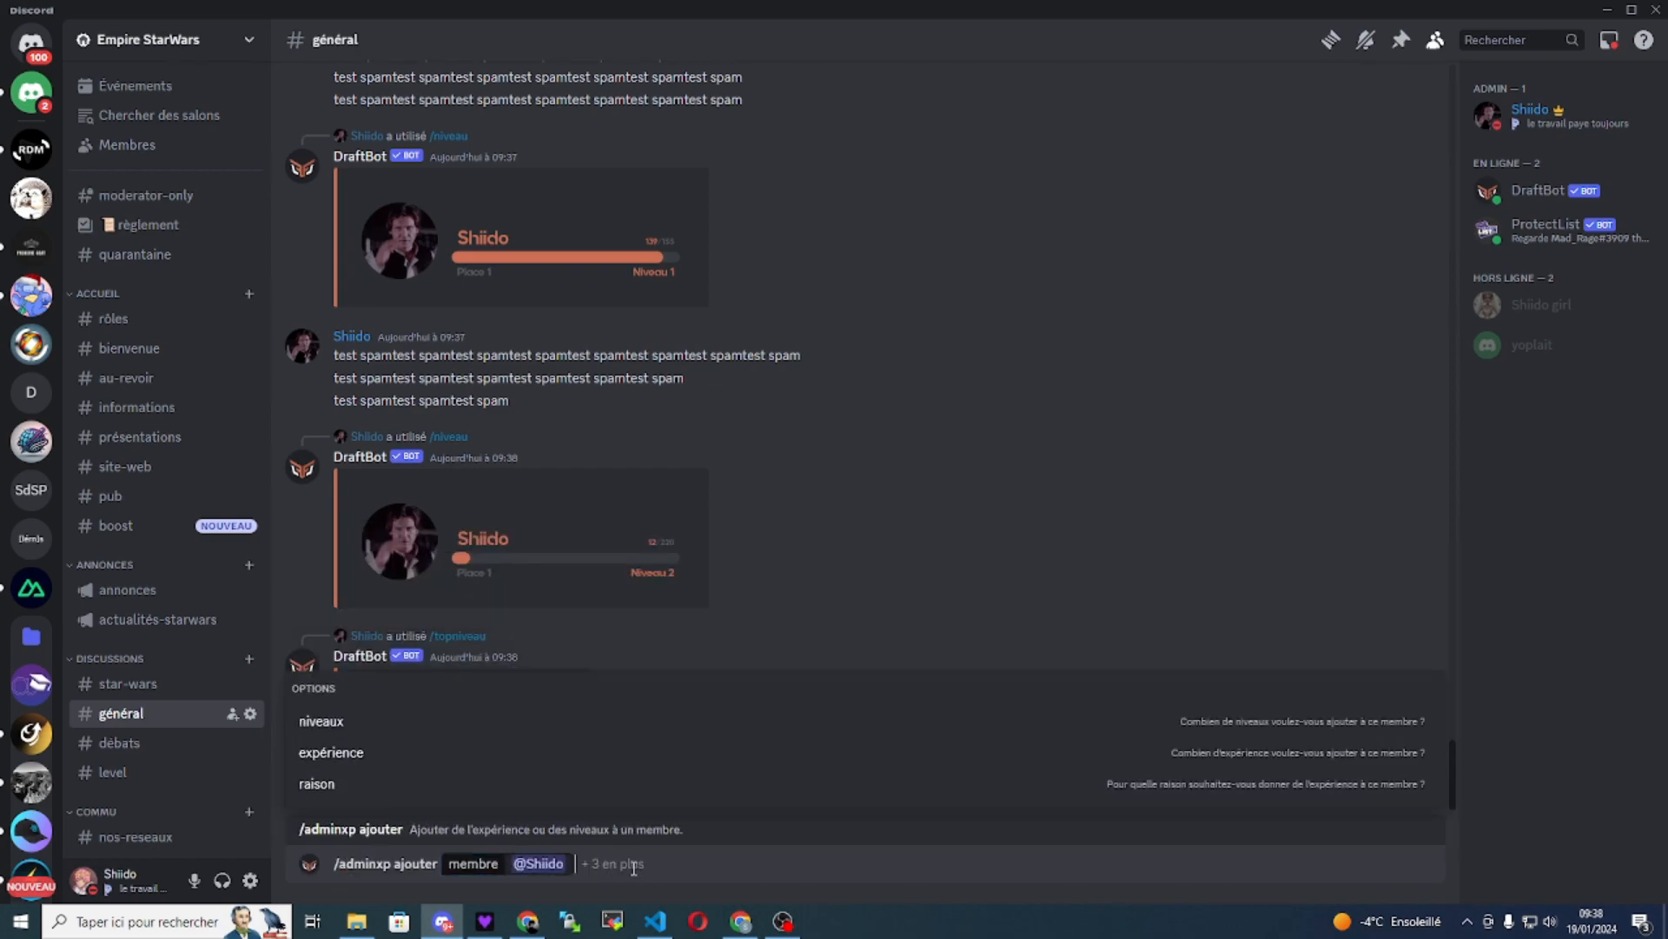
click(407, 726)
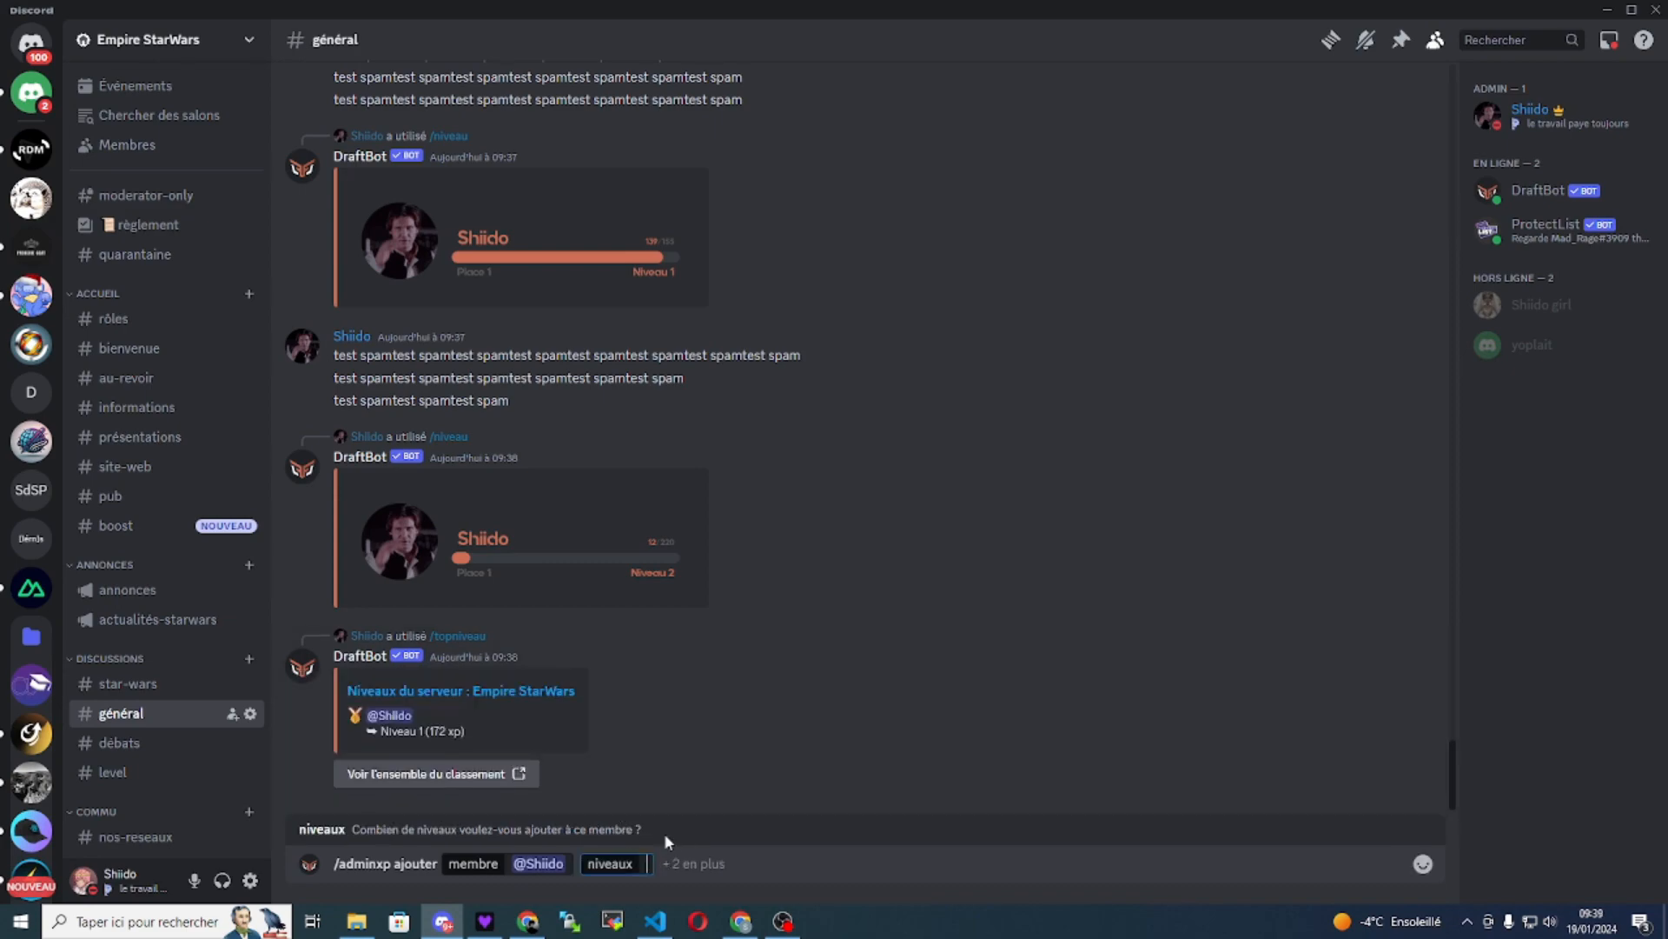
text(1)
key(Return)
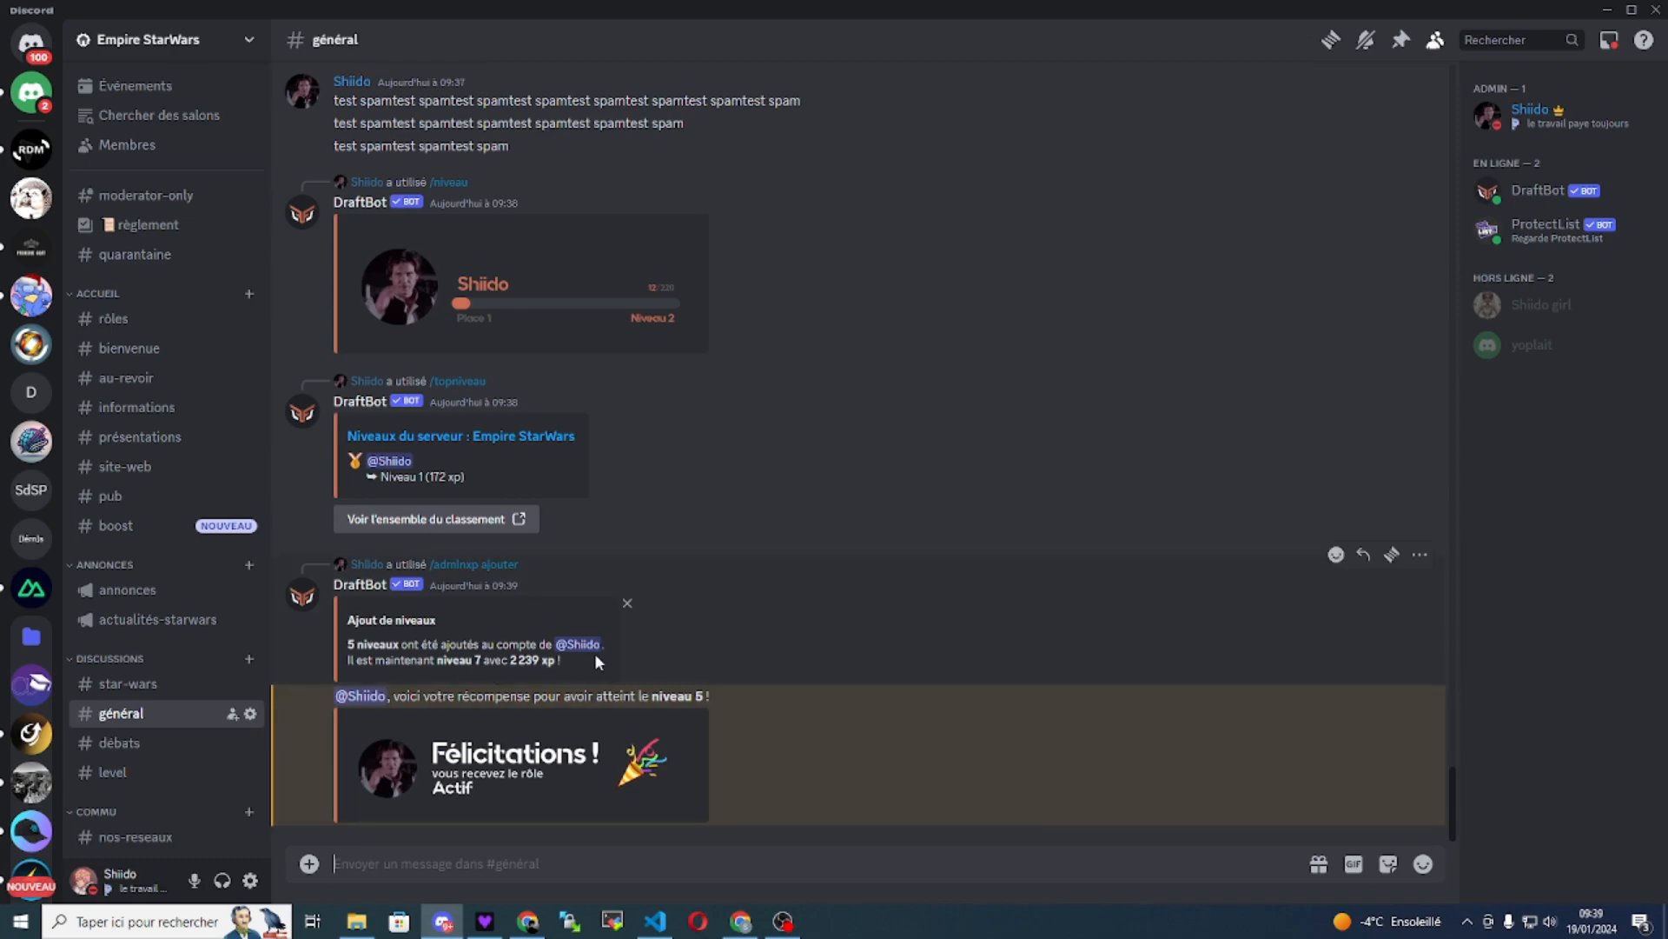
- Examine DraftBot's added-levels message, and check the roles listed in your own member profile
drag(594, 658, 341, 641)
click(742, 647)
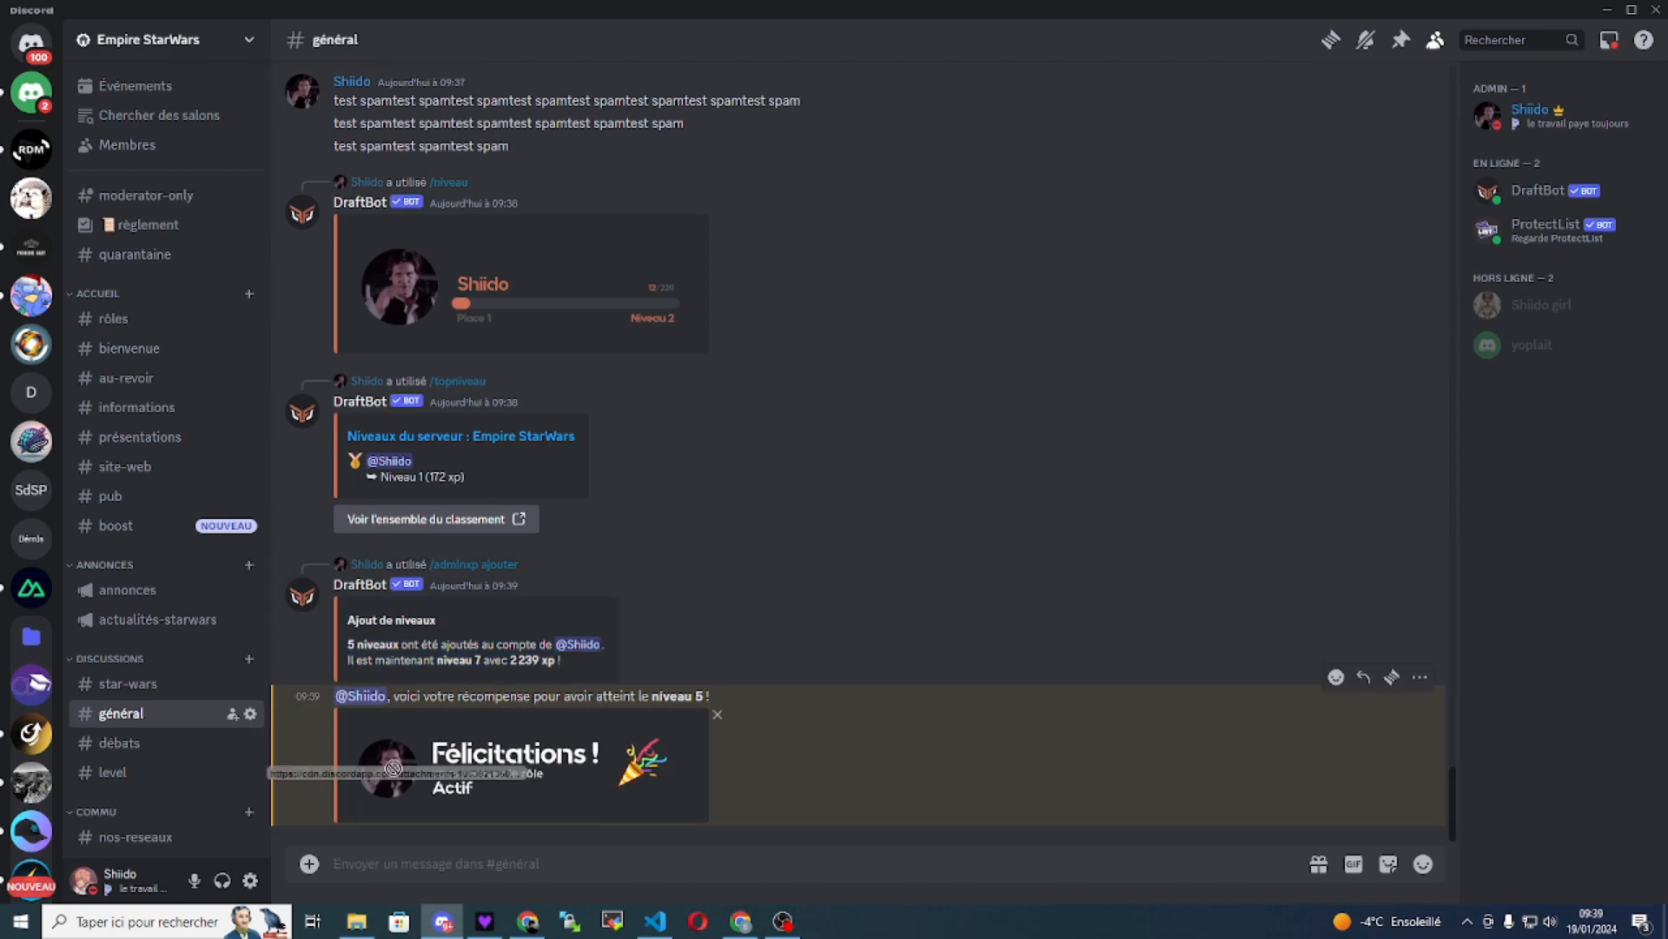
click(1542, 115)
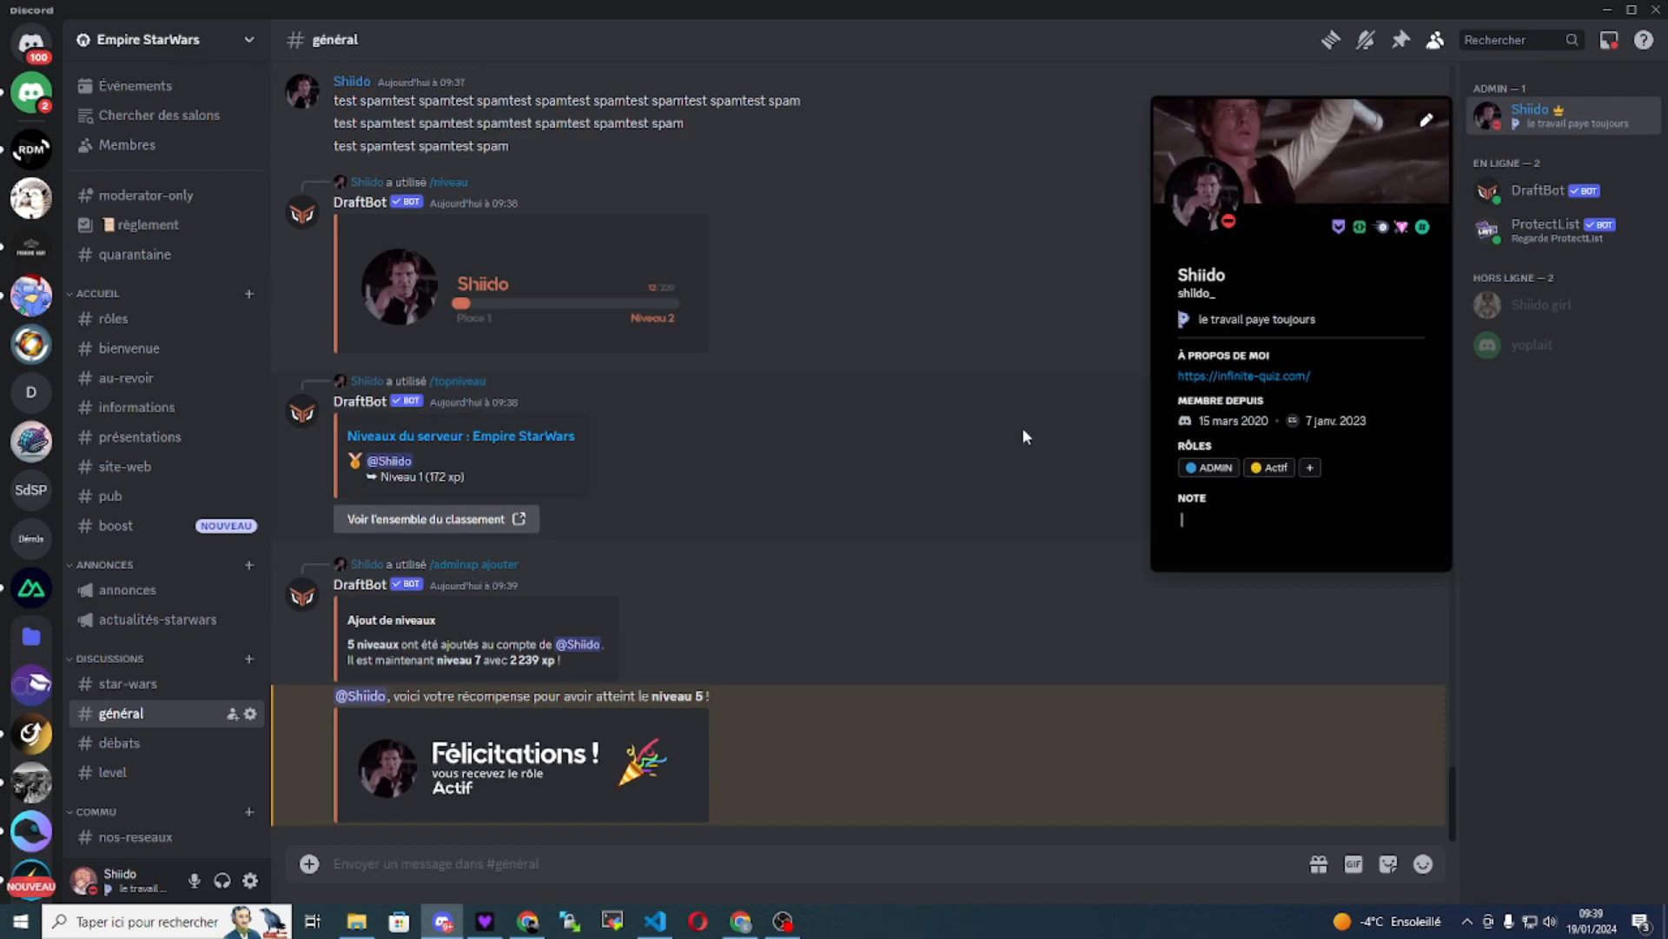
click(993, 442)
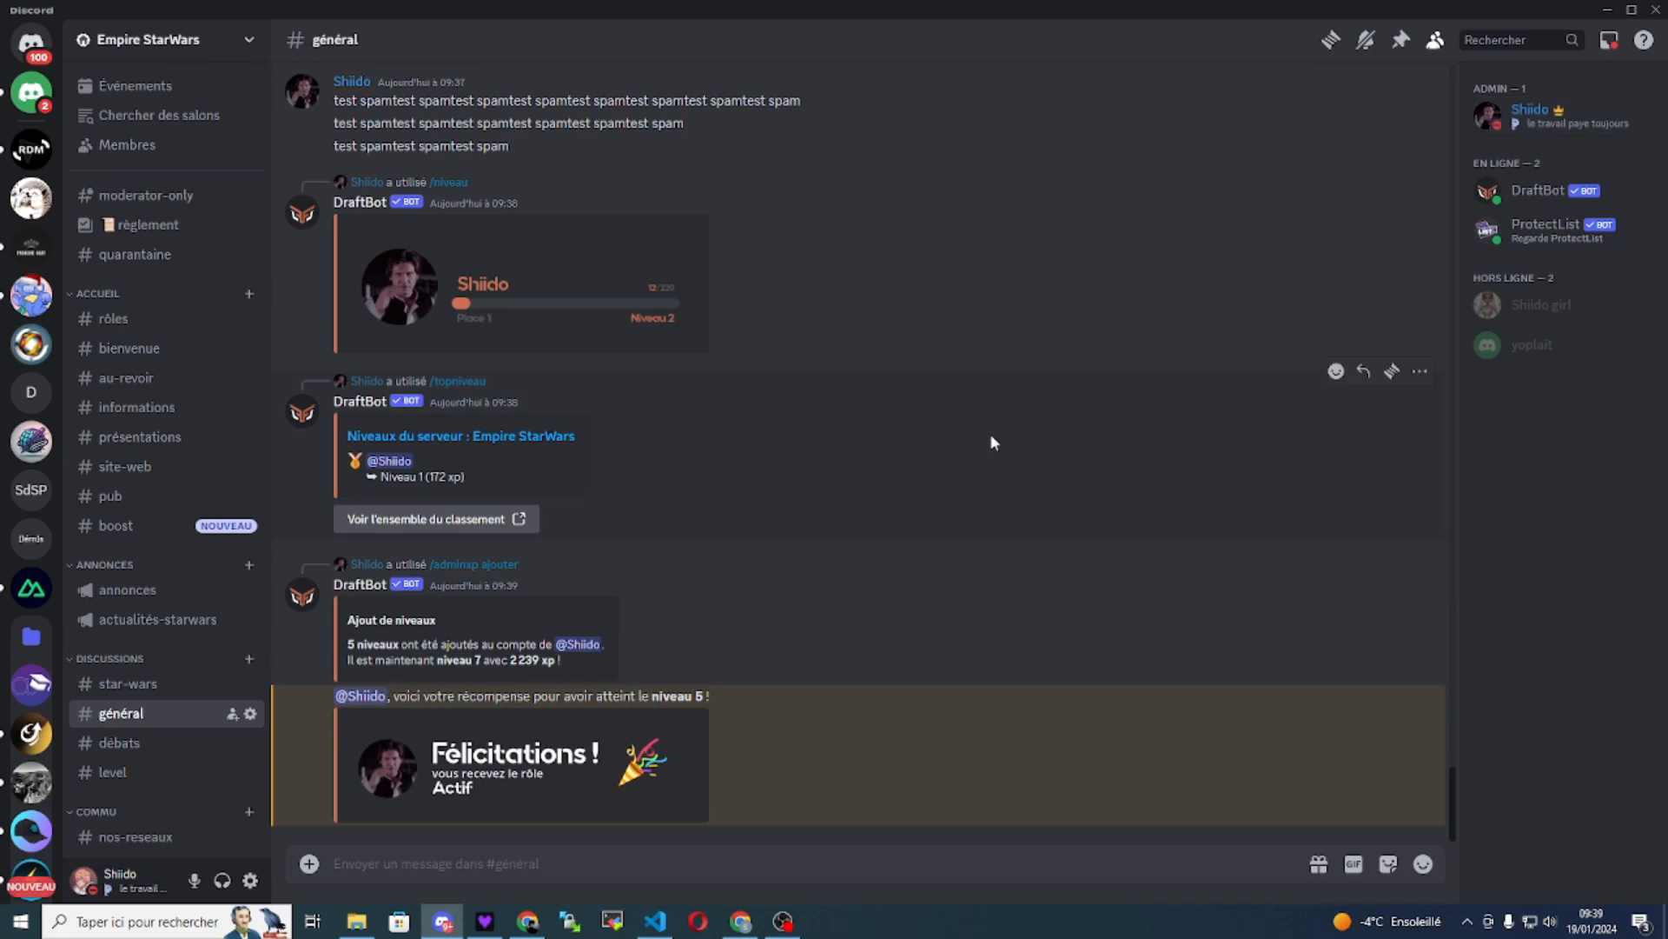